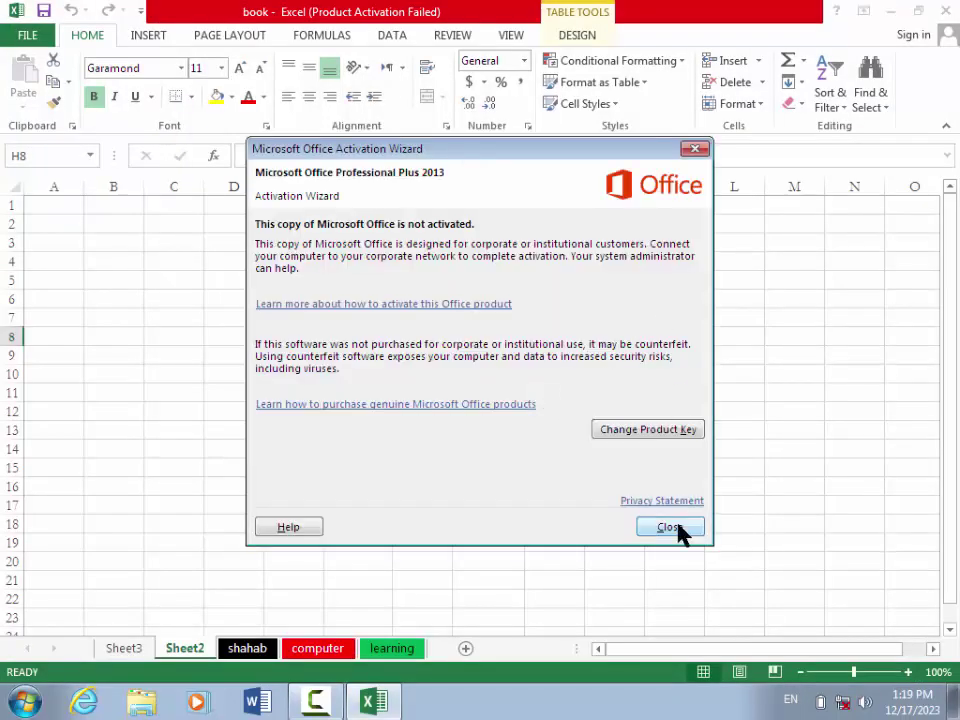
Step: Close the Office activation notice and sort the name column, E6:E12, from A to Z
left_click(668, 528)
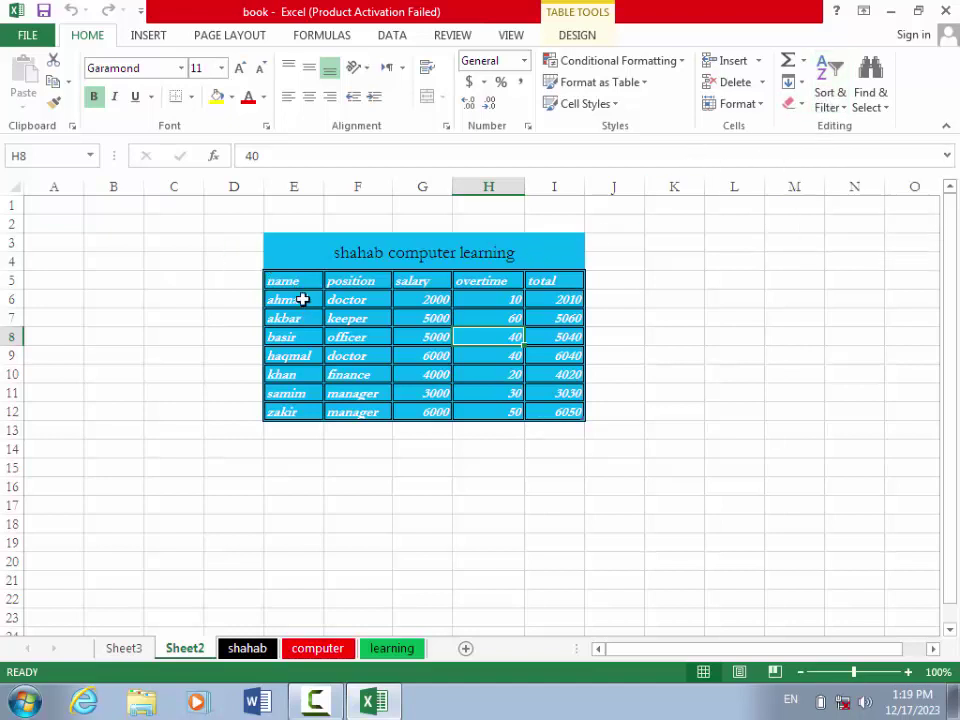
left_click_drag(302, 299, 298, 403)
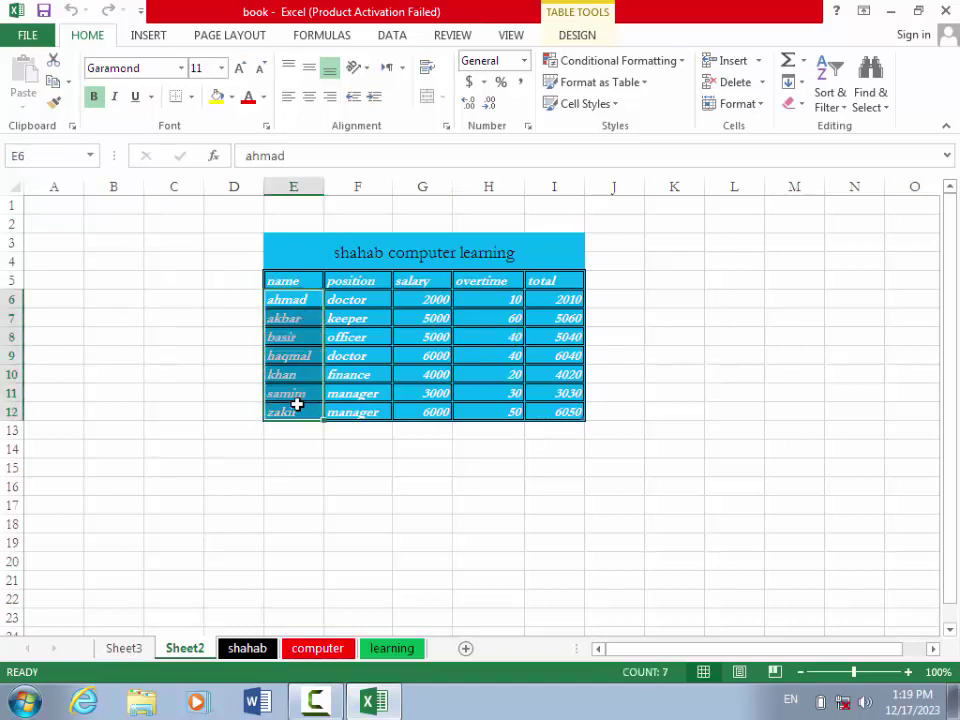
left_click(839, 116)
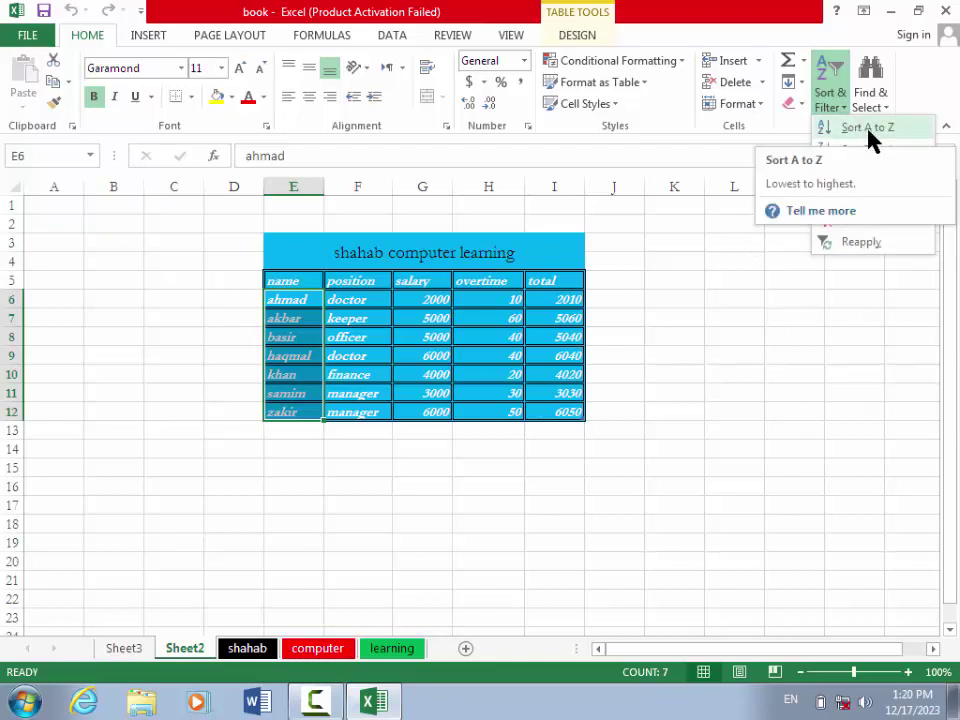
left_click(868, 131)
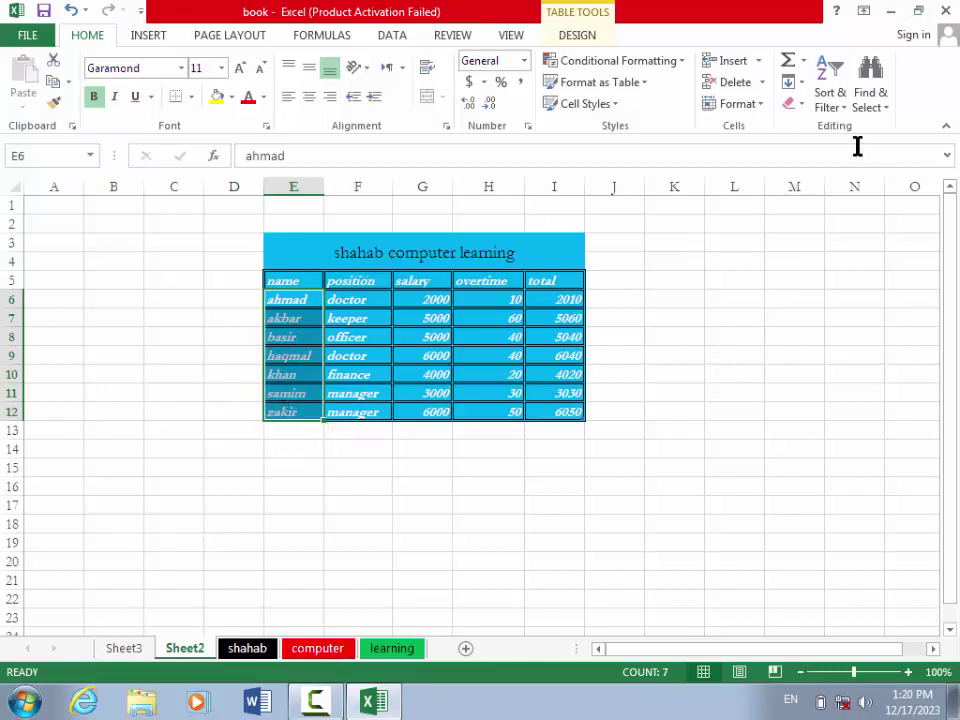
Step: Sort the table by the name column from Z to A
left_click(843, 104)
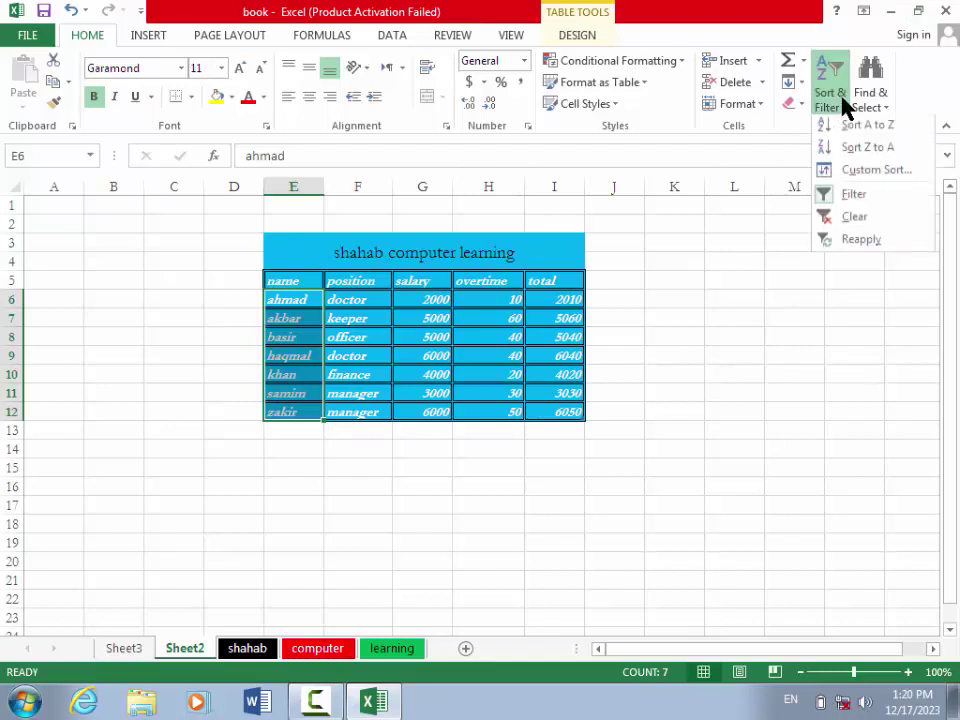
left_click(848, 151)
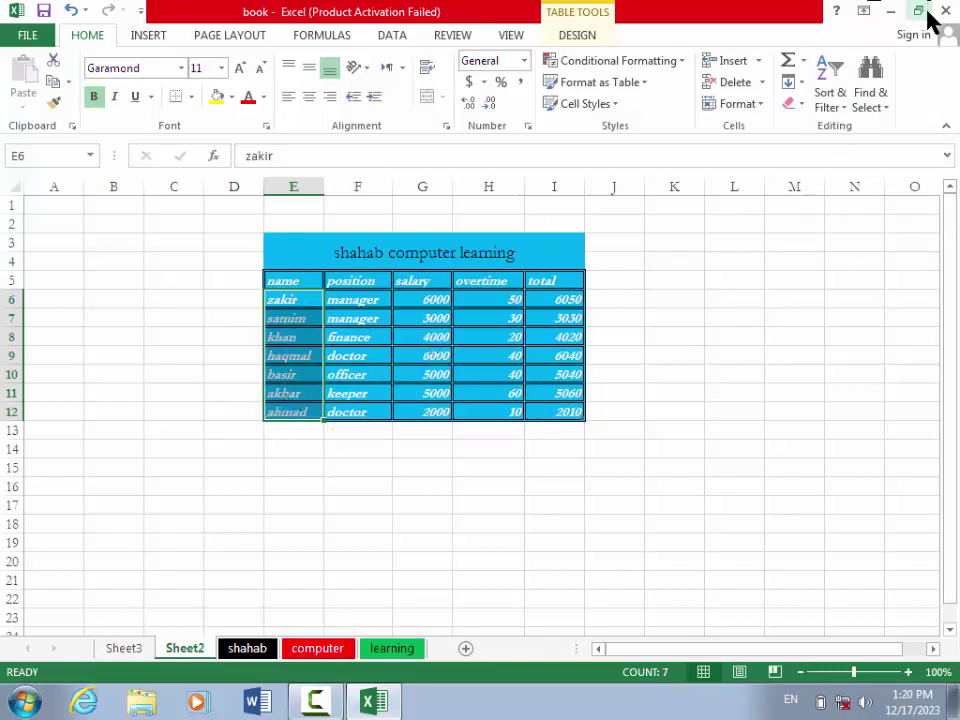
Step: Apply a custom sort on the name column's values in A to Z order
left_click(831, 100)
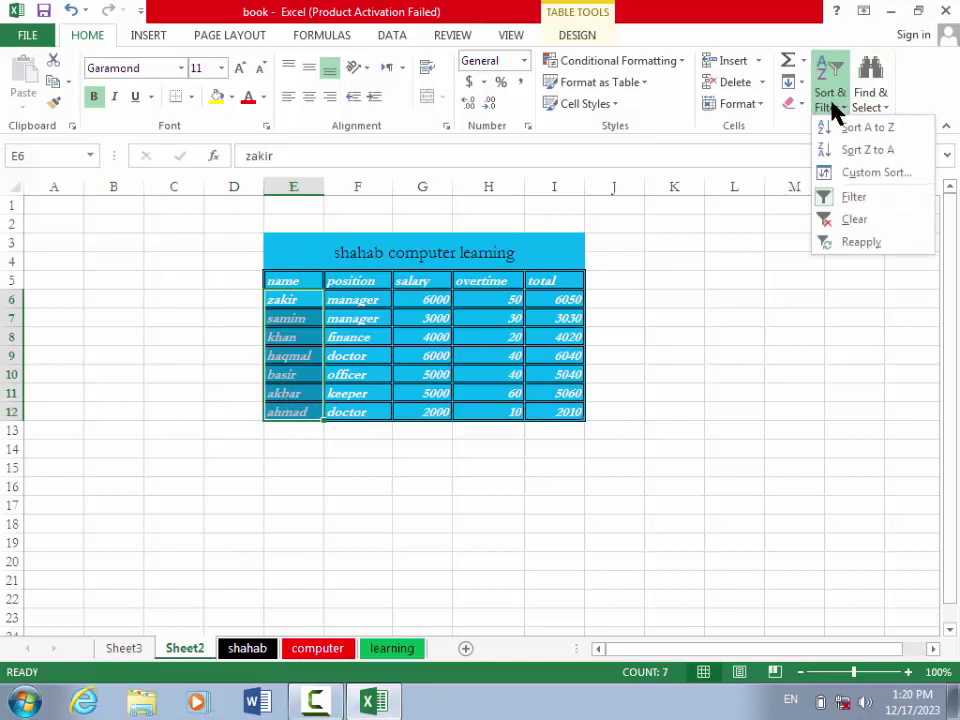
left_click(847, 173)
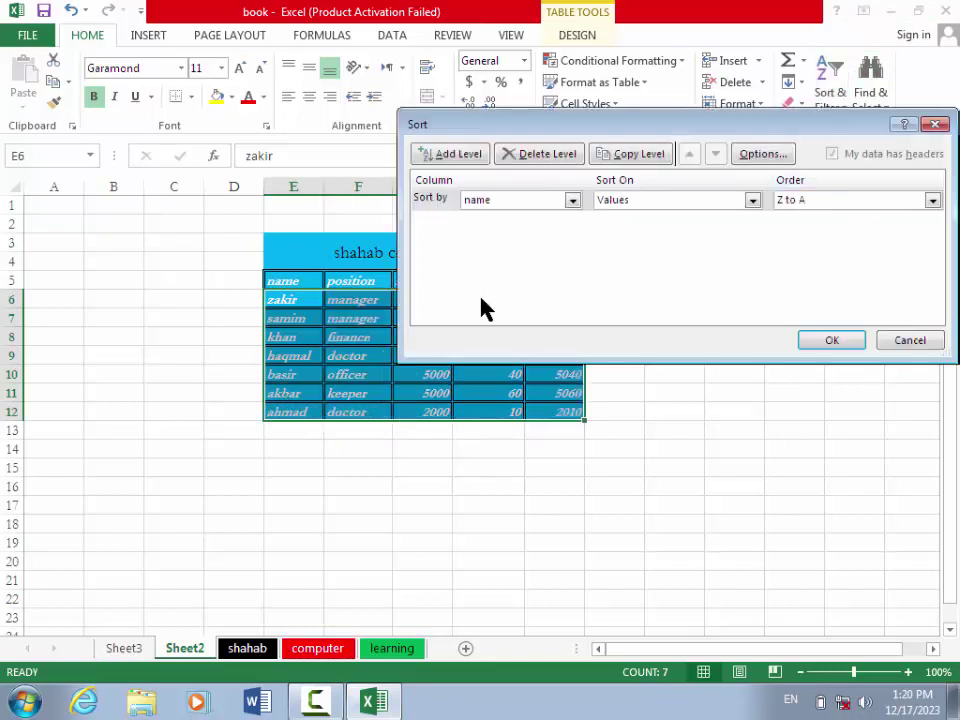
left_click(572, 200)
left_click(573, 201)
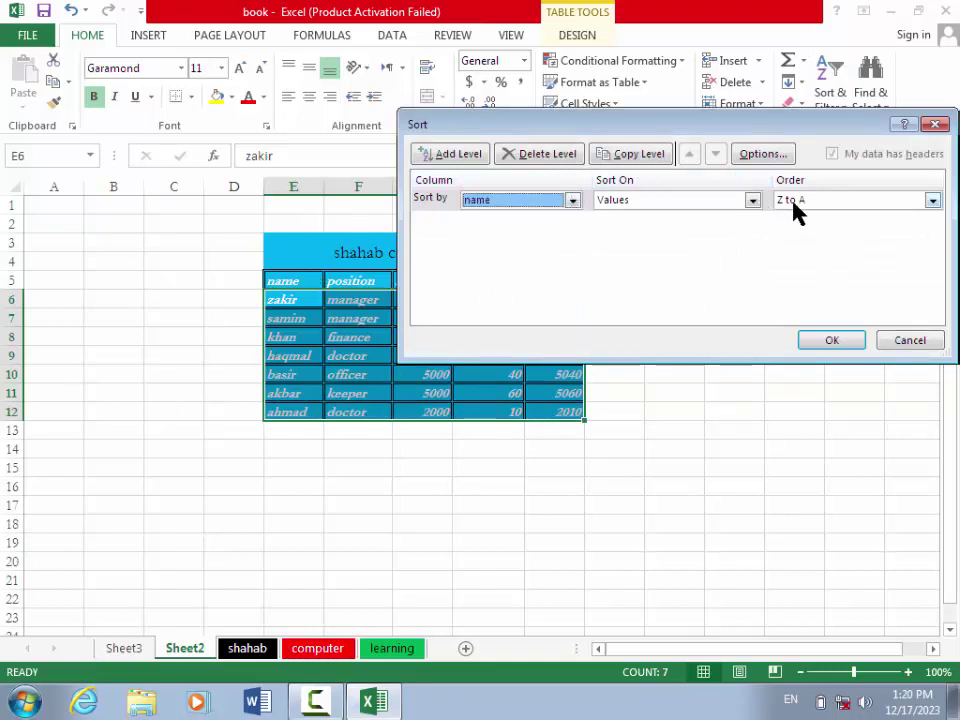
left_click(933, 202)
left_click(866, 218)
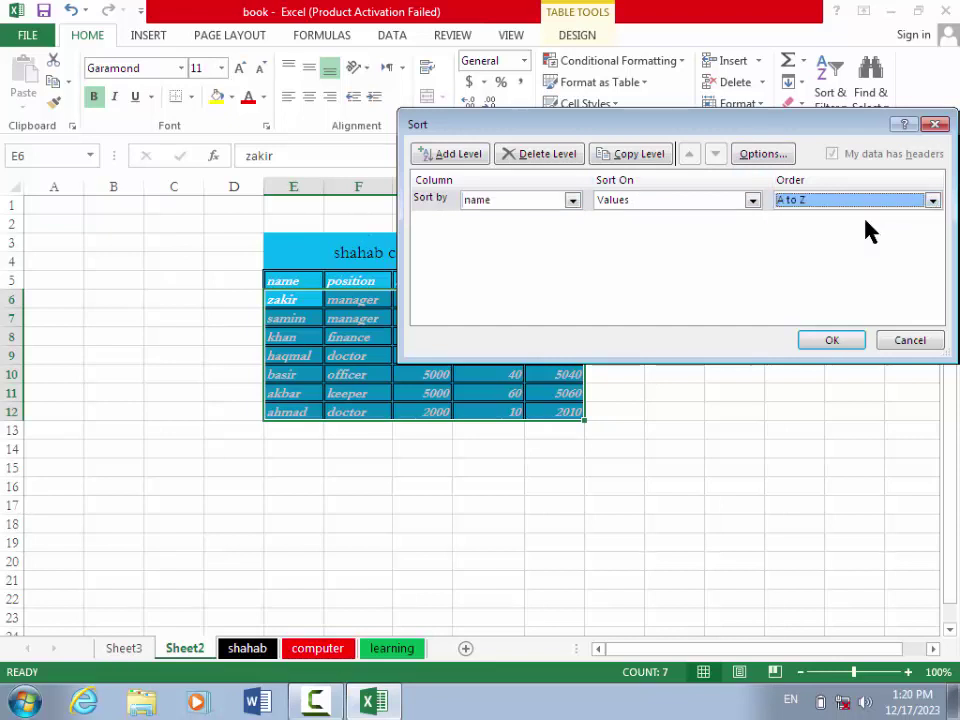
left_click(833, 341)
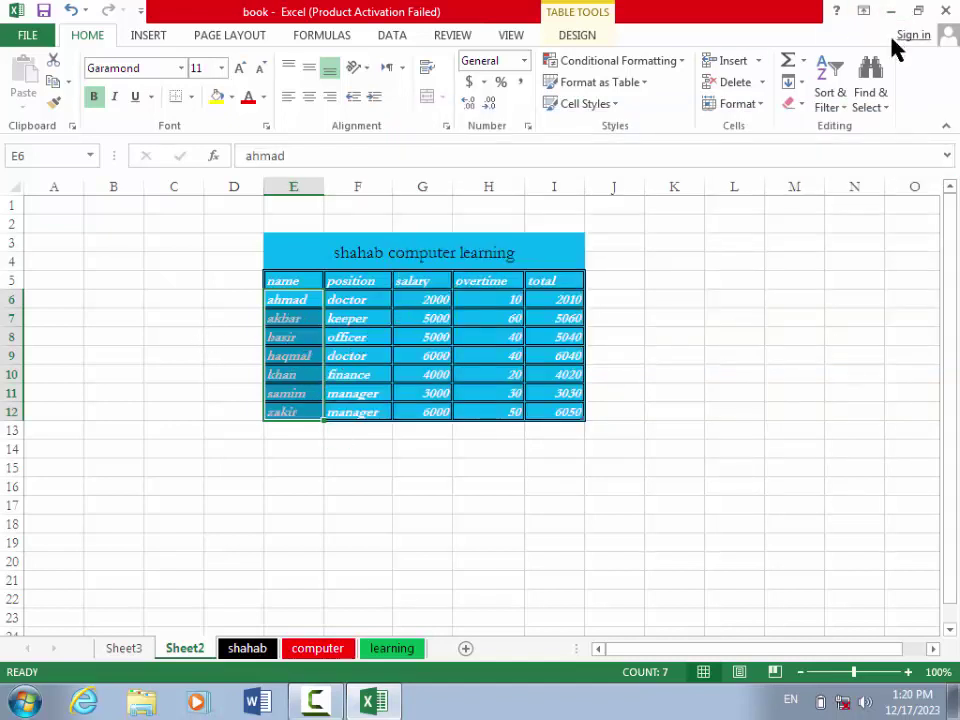
Step: Turn off the Filter option for the table
left_click(836, 105)
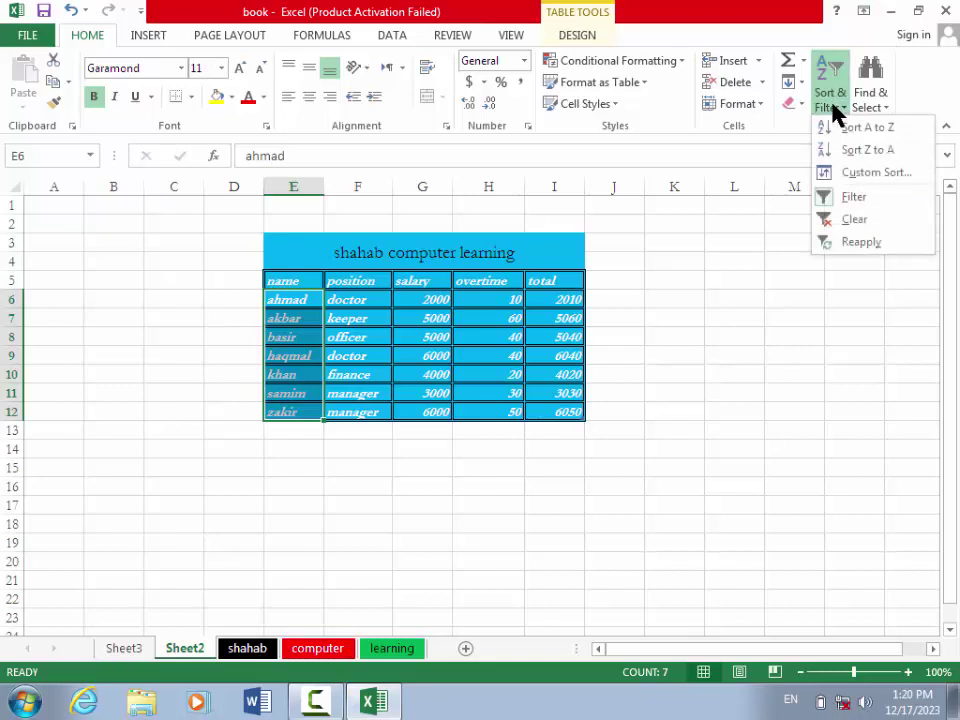
left_click(840, 203)
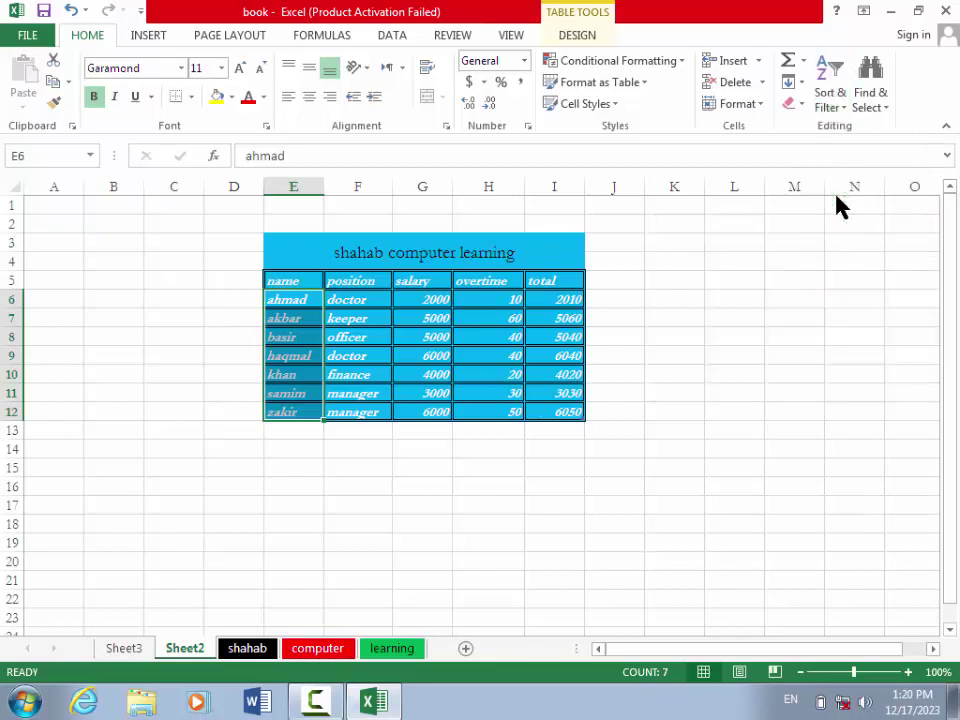
Step: Select the table range E5:I12 and format it with the green banded style from the Light group
left_click(645, 93)
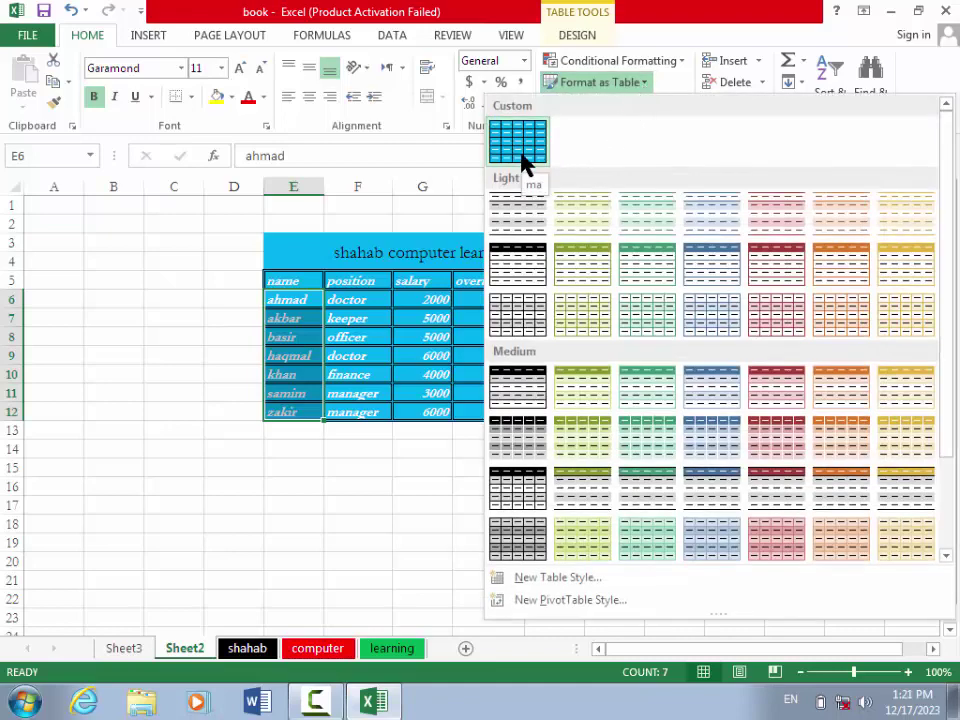
left_click(574, 33)
left_click(576, 33)
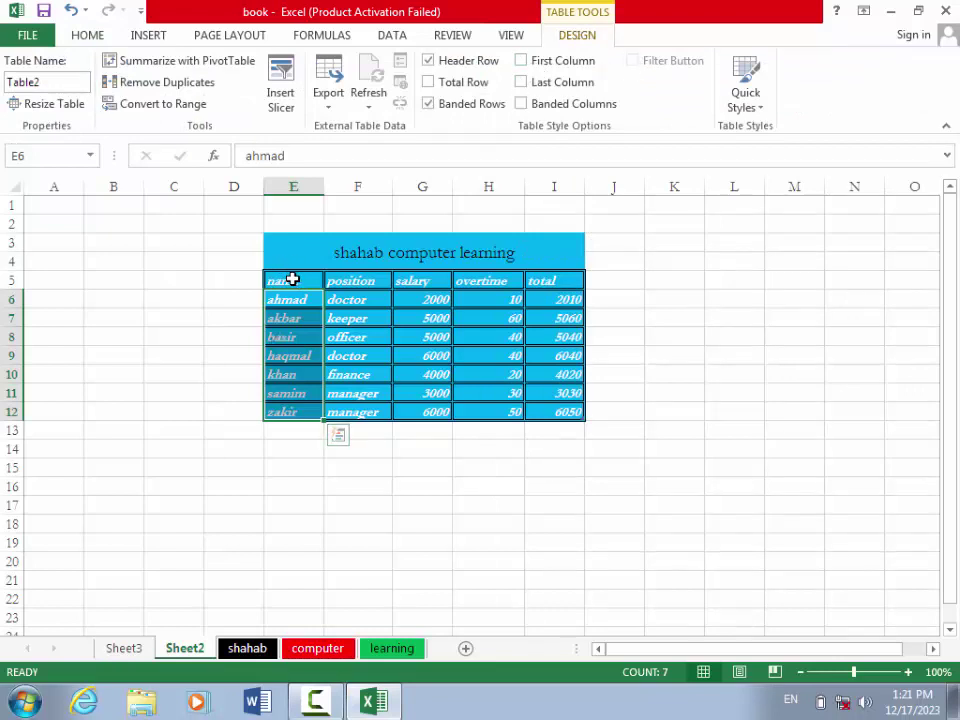
left_click_drag(292, 279, 564, 411)
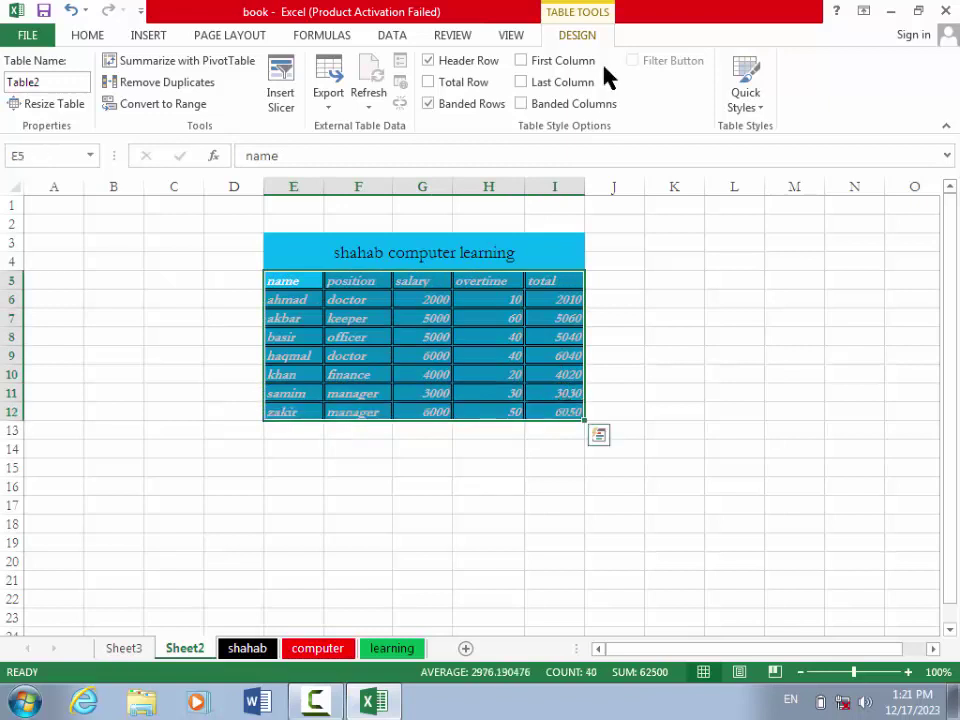
left_click(510, 40)
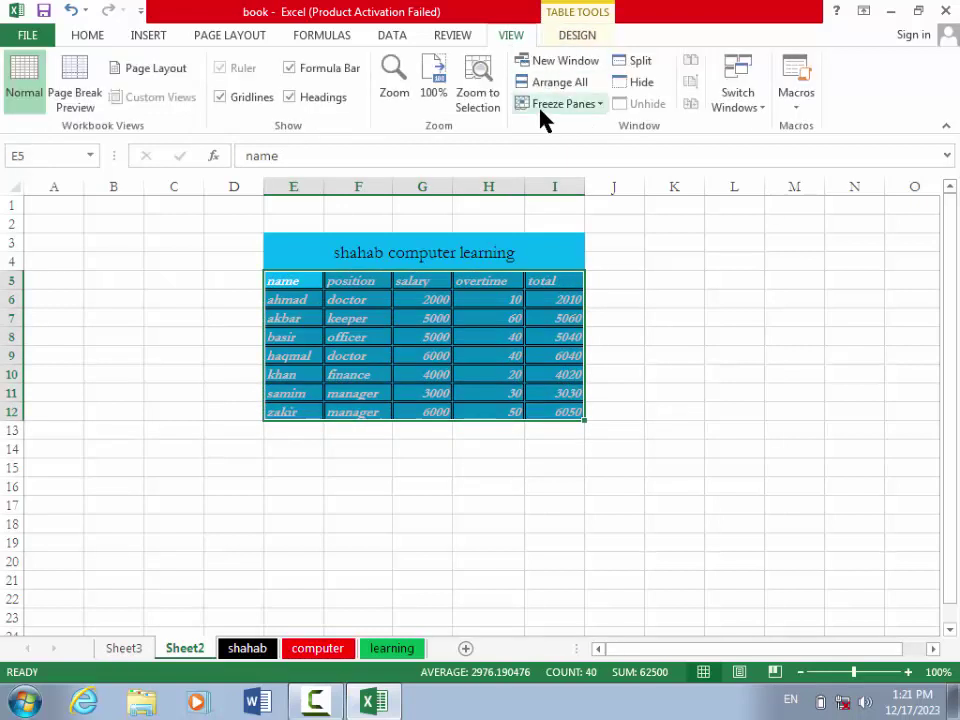
left_click(90, 32)
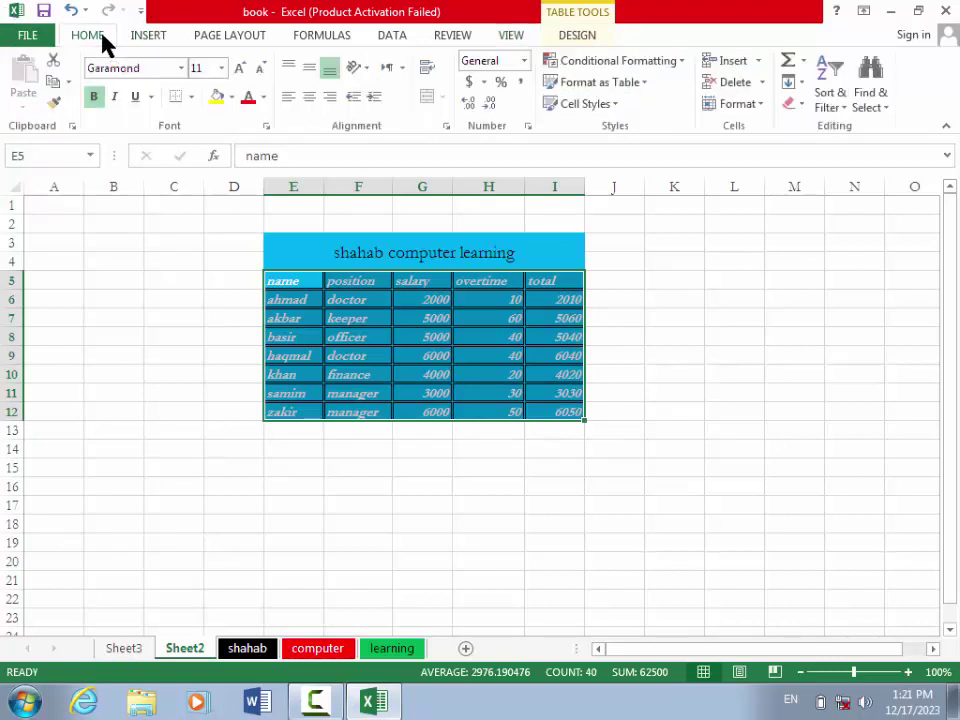
left_click(645, 84)
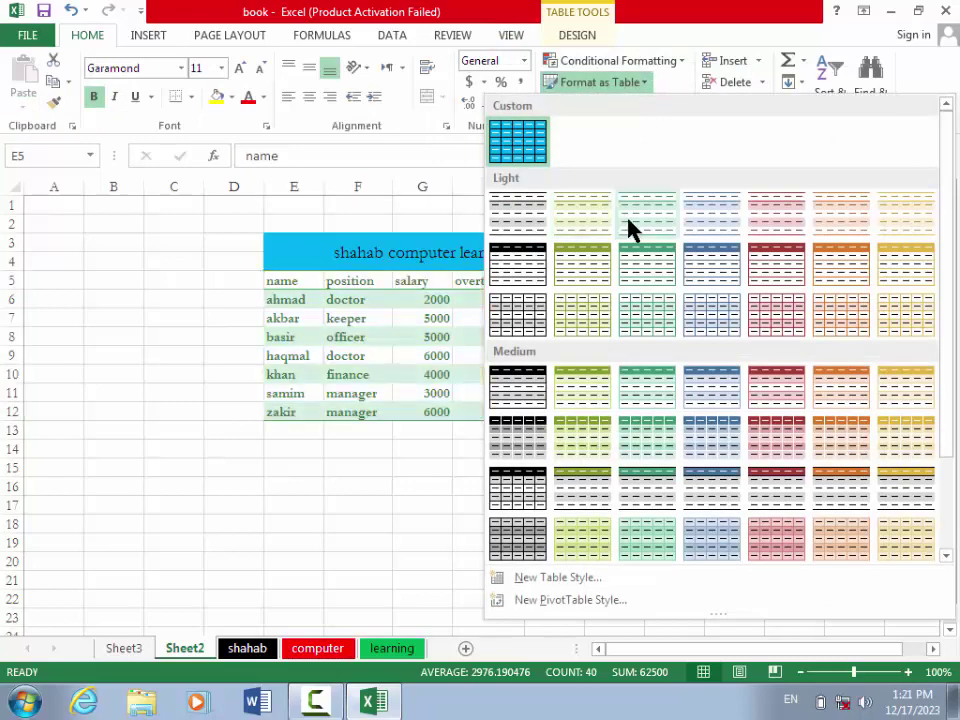
left_click(630, 228)
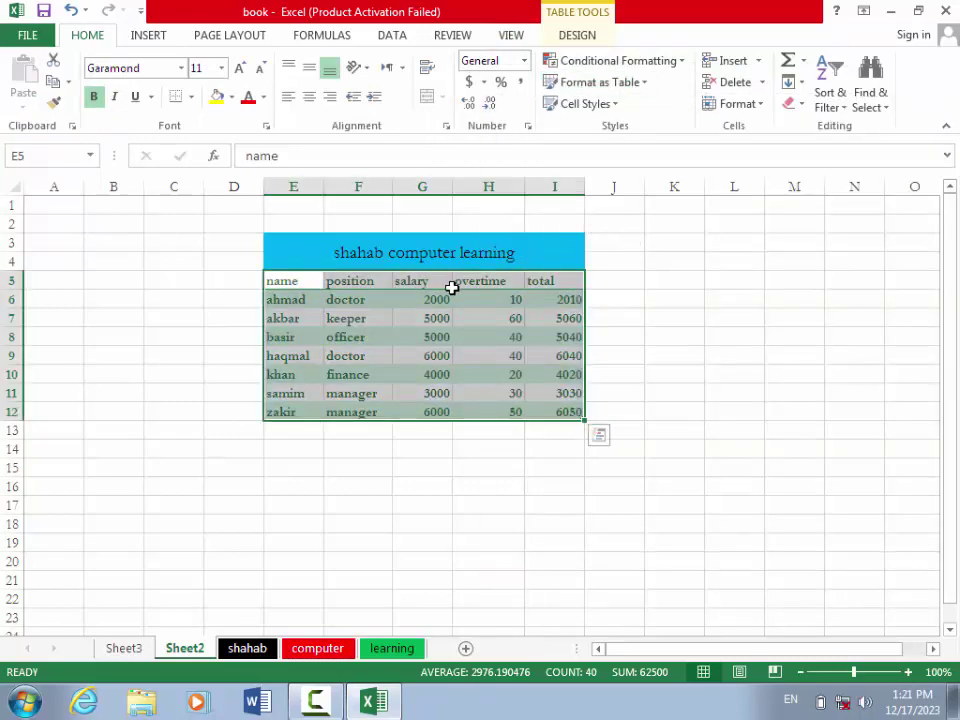
Step: Change the table's quick style to the green Light style with gridlines between all cells
left_click(583, 44)
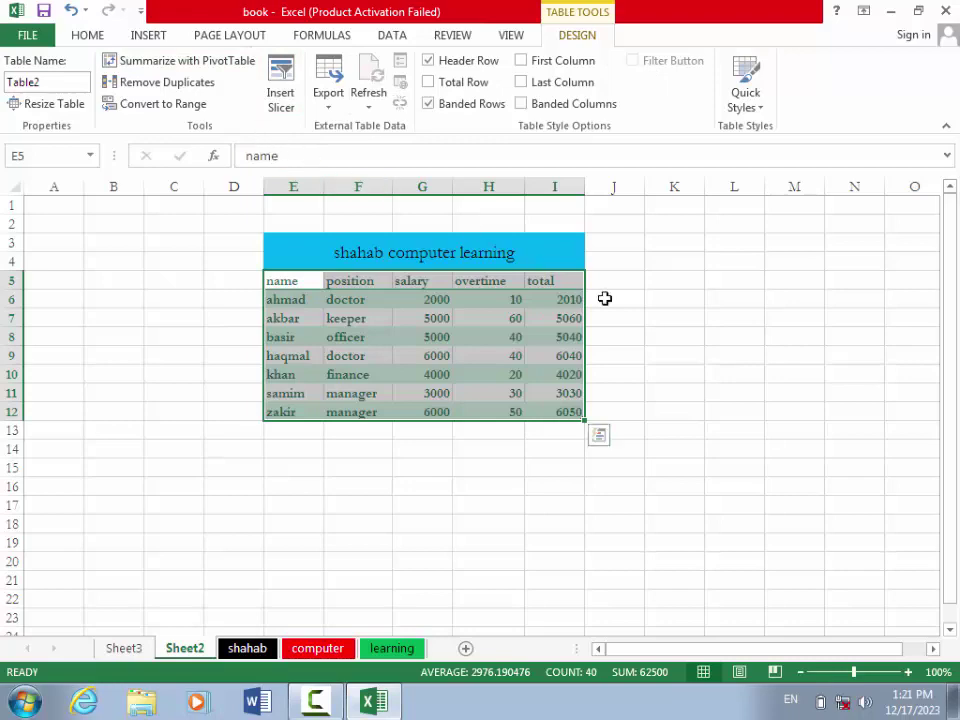
left_click(760, 100)
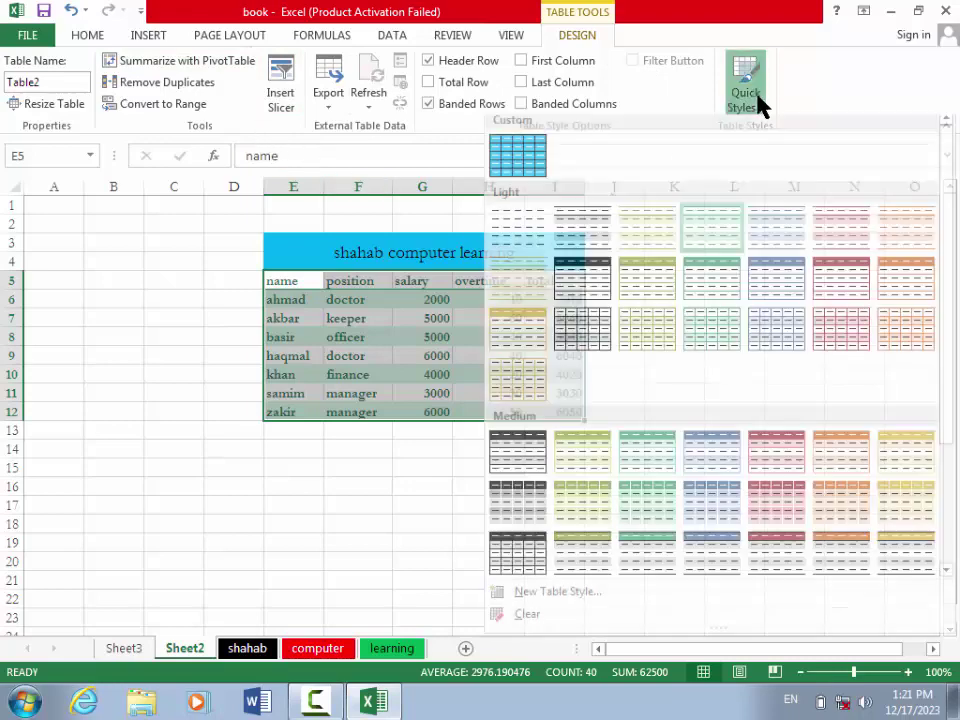
left_click(690, 336)
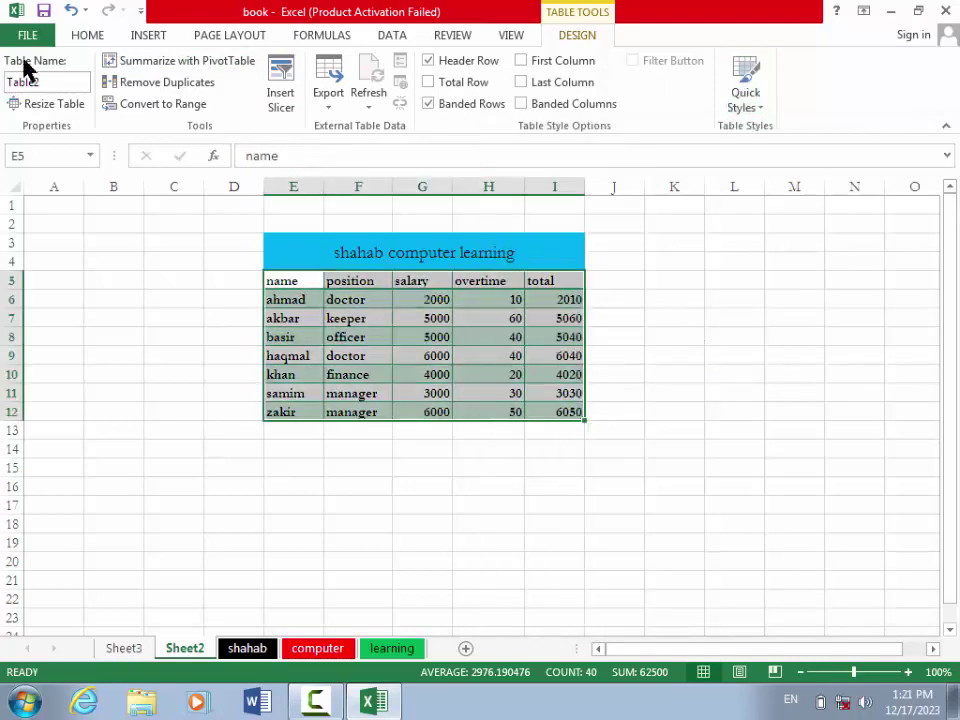
left_click(76, 34)
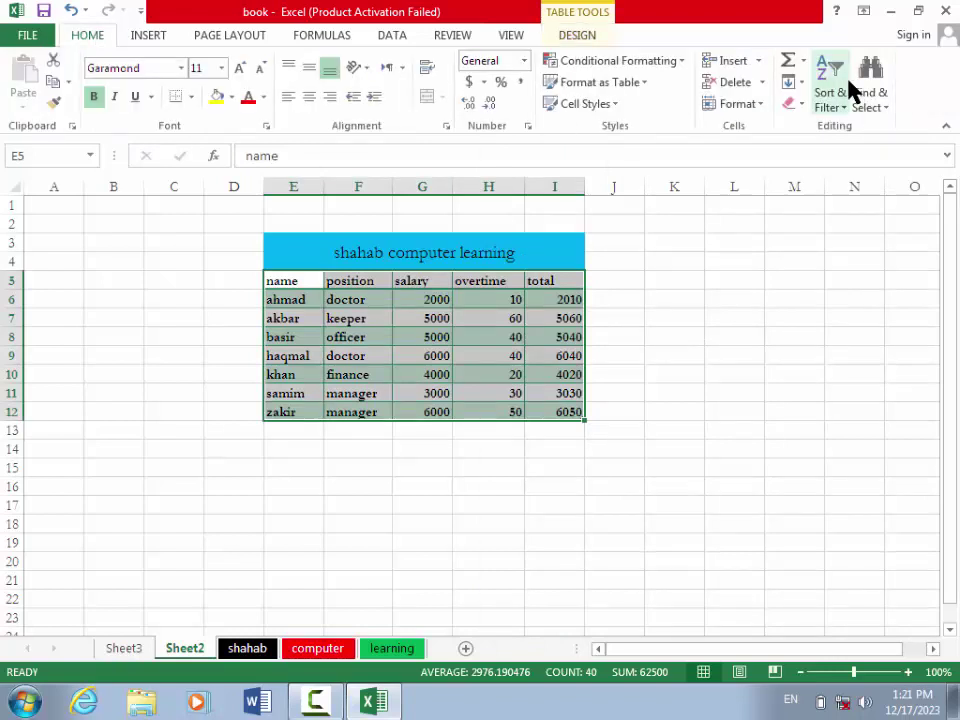
left_click(846, 104)
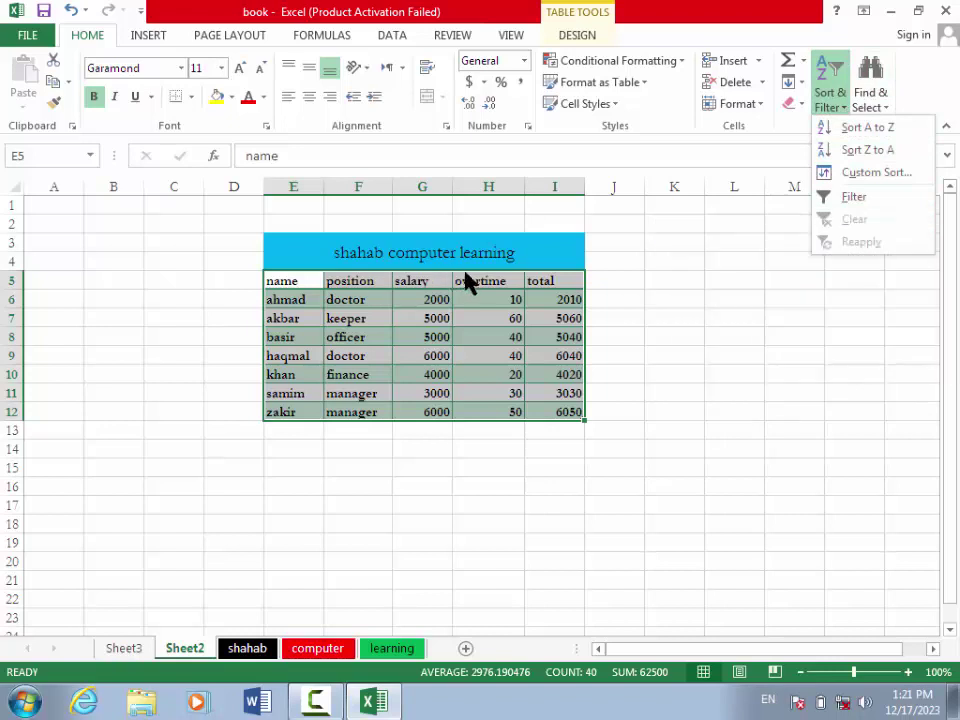
left_click(378, 38)
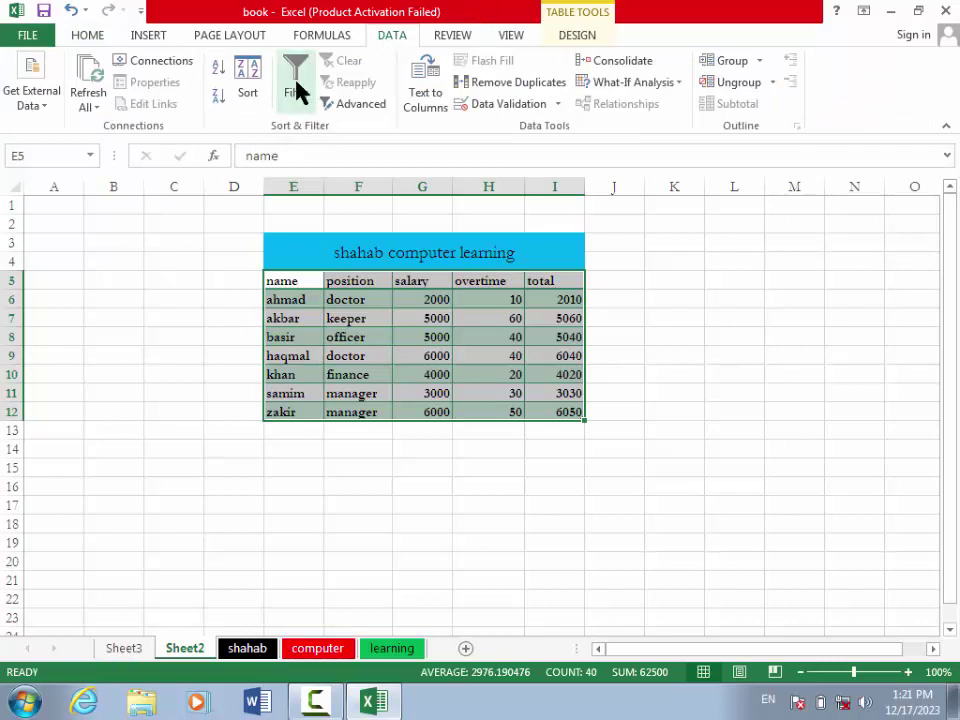
left_click(88, 36)
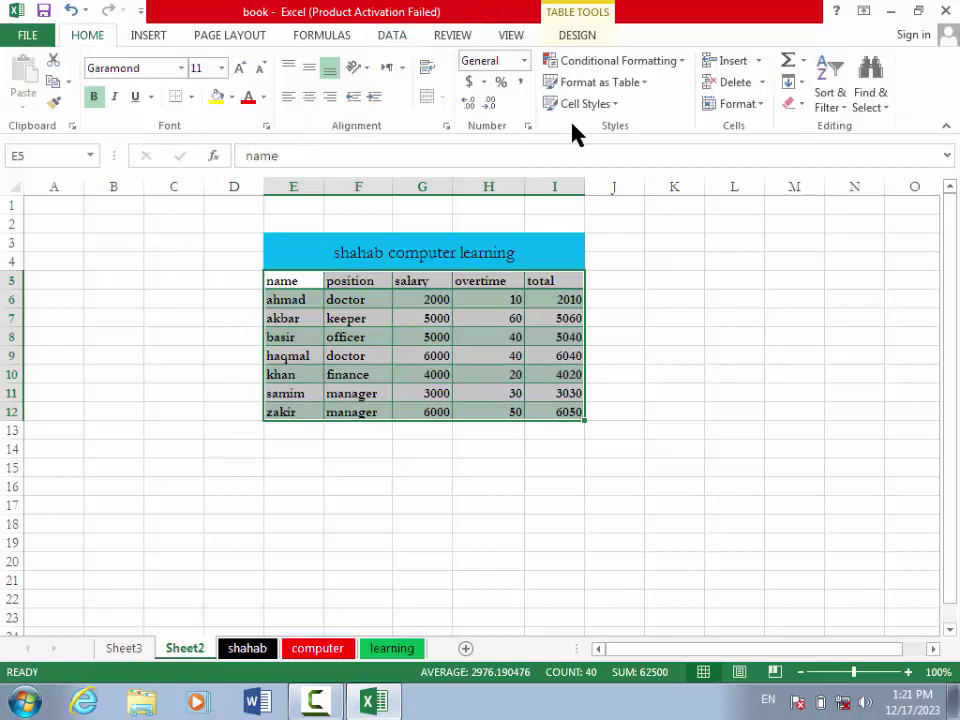
left_click(840, 108)
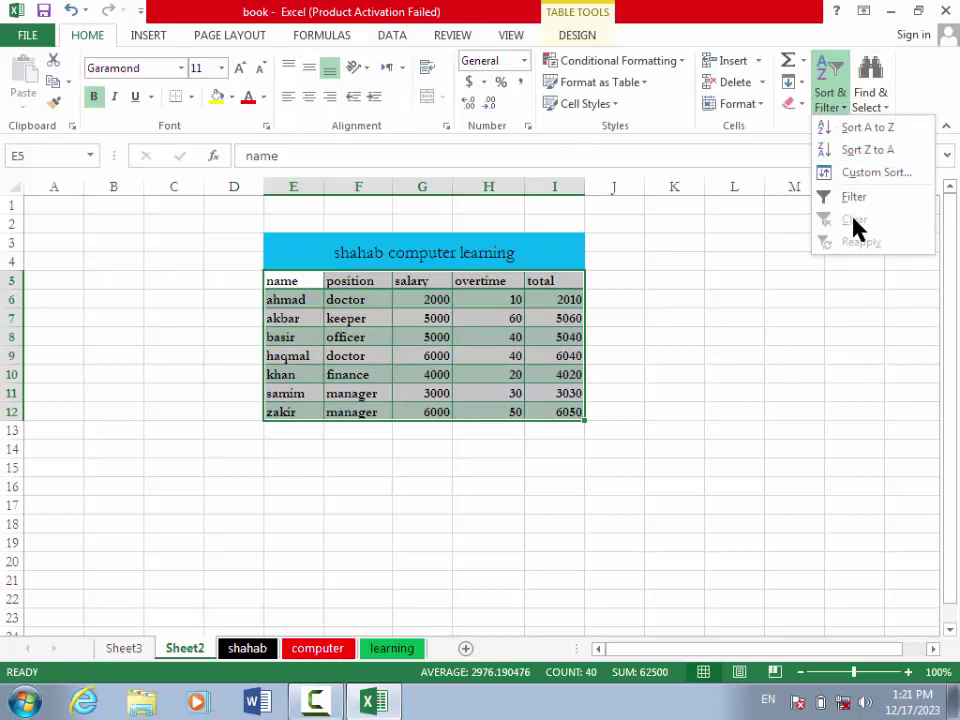
left_click(380, 351)
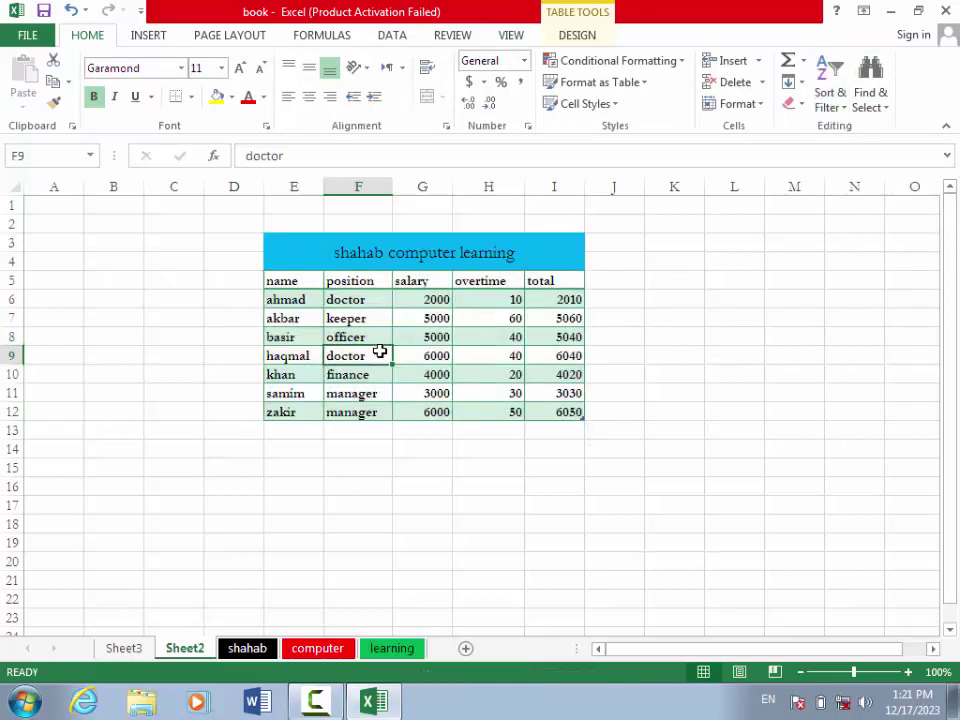
Step: Use Find to locate the officer's name in the sheet
left_click(874, 110)
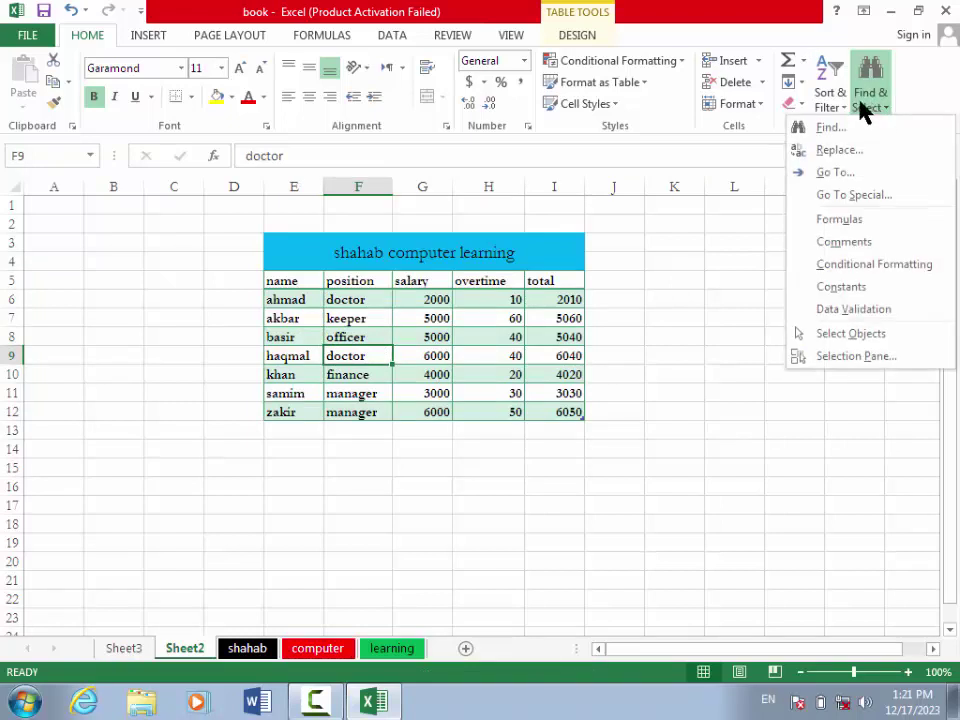
left_click(866, 108)
left_click(868, 105)
left_click(832, 127)
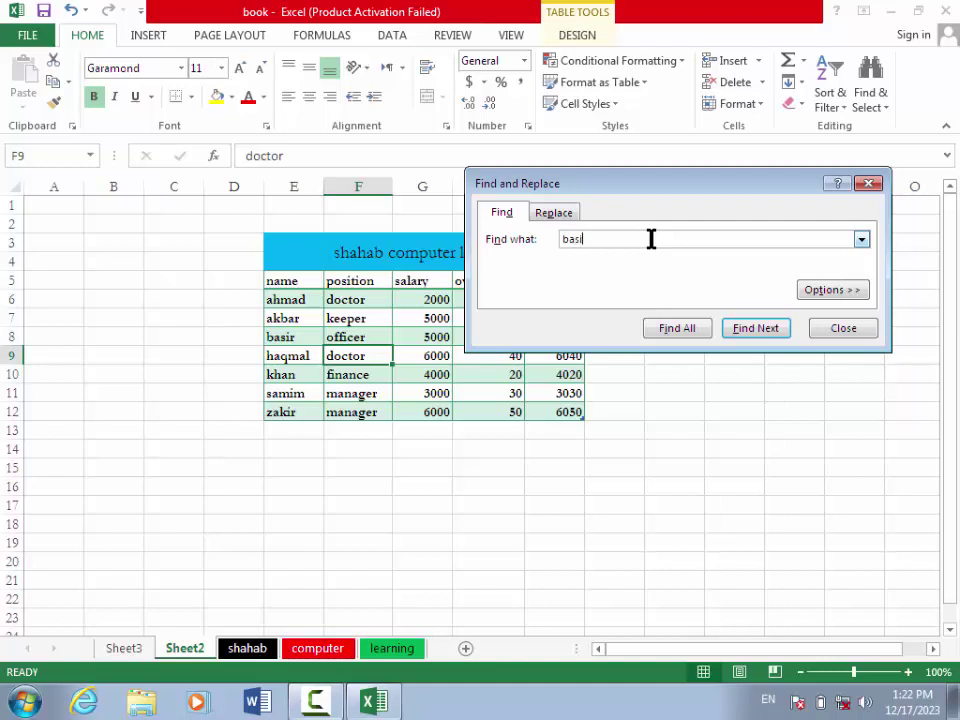
left_click(766, 332)
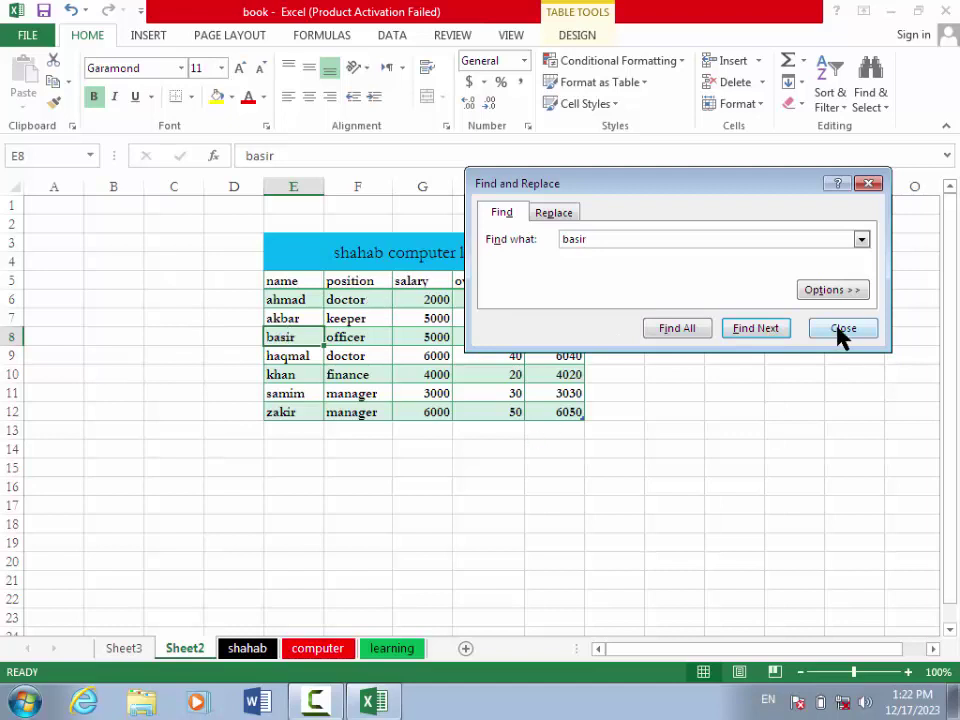
Step: Expand the advanced Find options, review the Within scope choices keeping Sheet, and close the search dialog
left_click(832, 290)
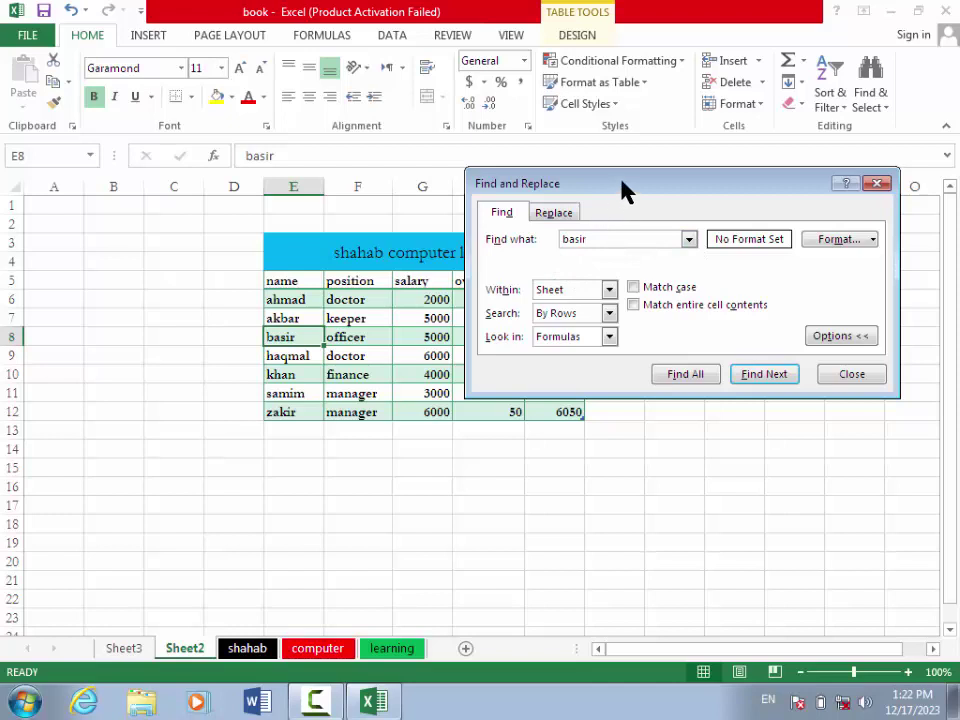
left_click_drag(622, 190, 652, 202)
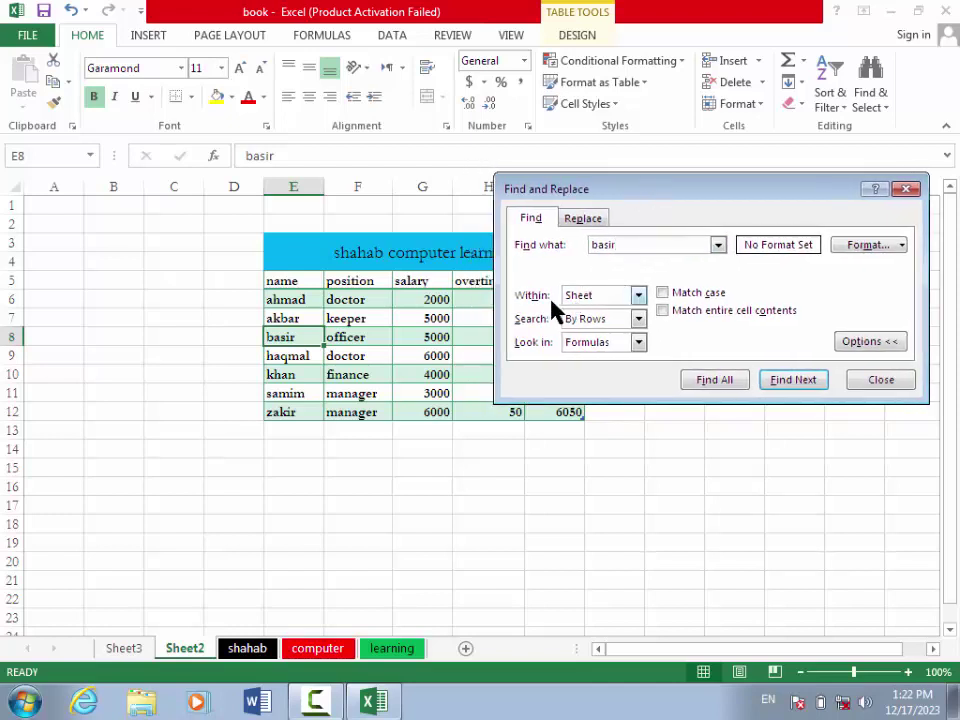
left_click(640, 295)
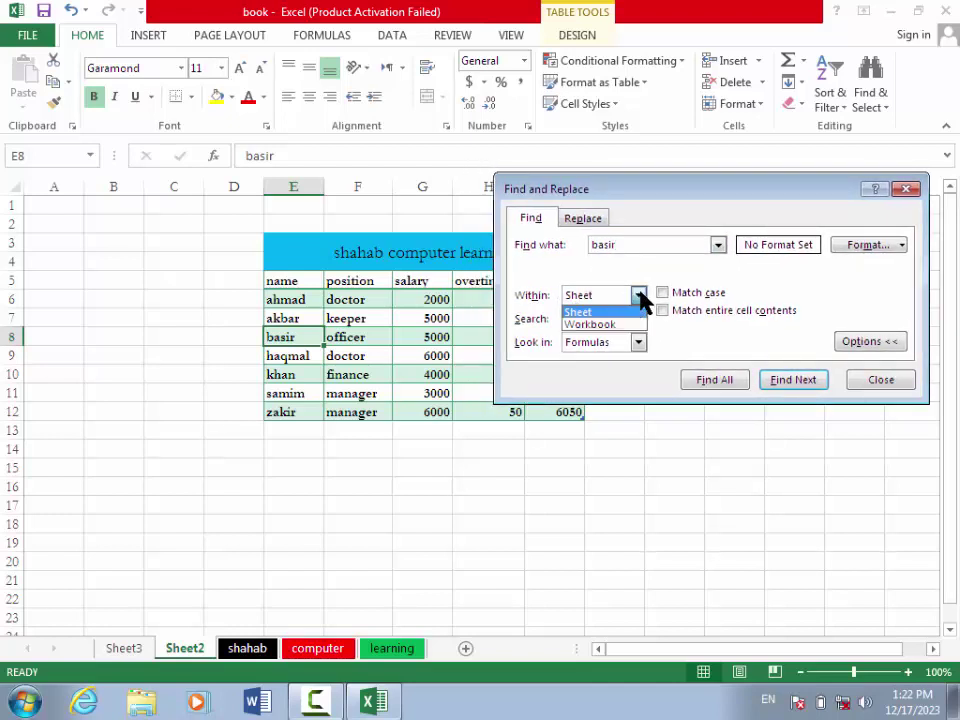
left_click(600, 309)
left_click(881, 380)
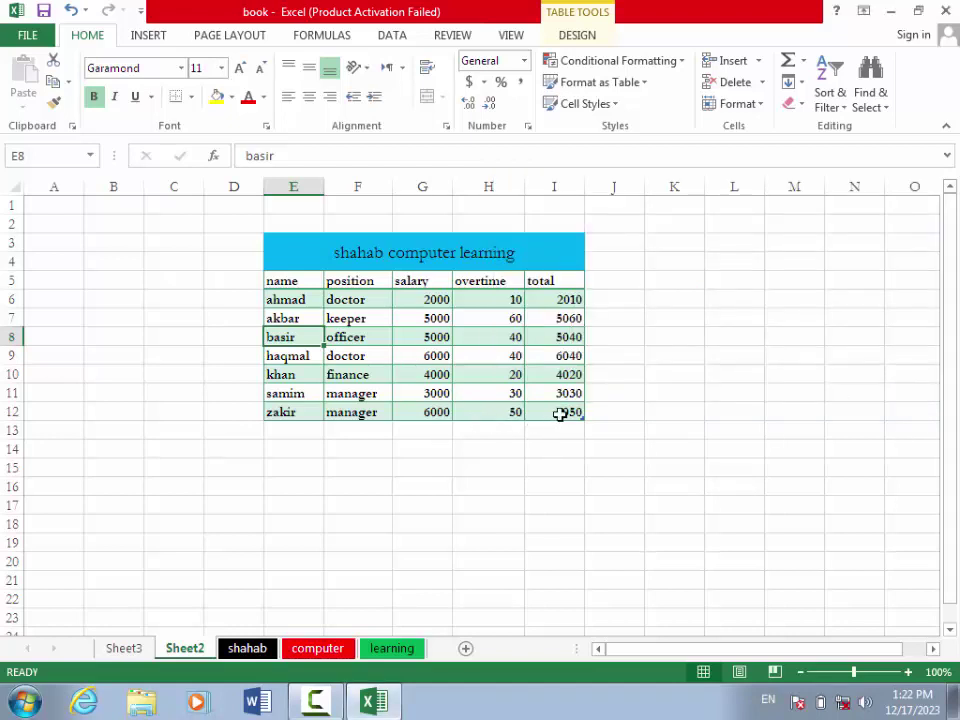
Step: Copy the titled salary table E3:I12 from Sheet2 and paste it into Sheet3 starting at cell G3
left_click_drag(565, 412, 279, 252)
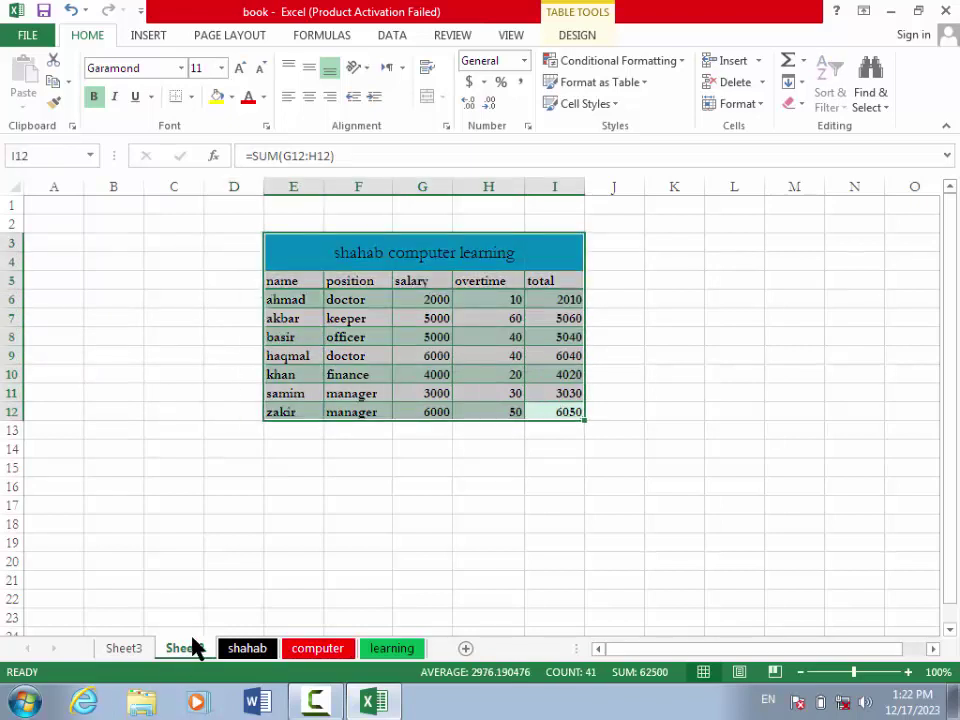
key("ctrl+c")
left_click(132, 648)
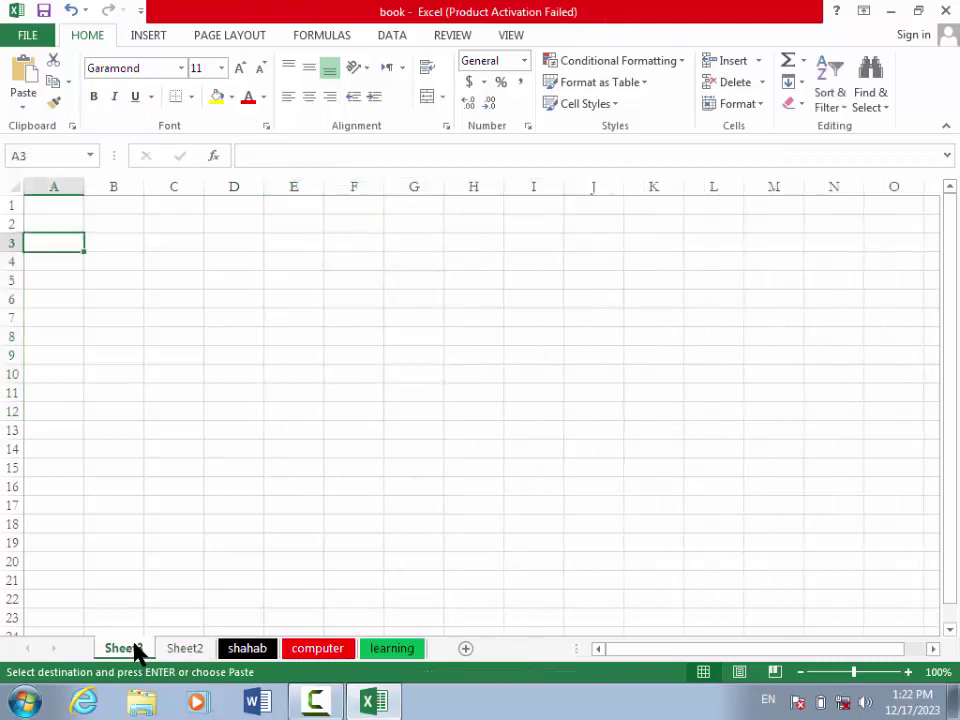
left_click(391, 248)
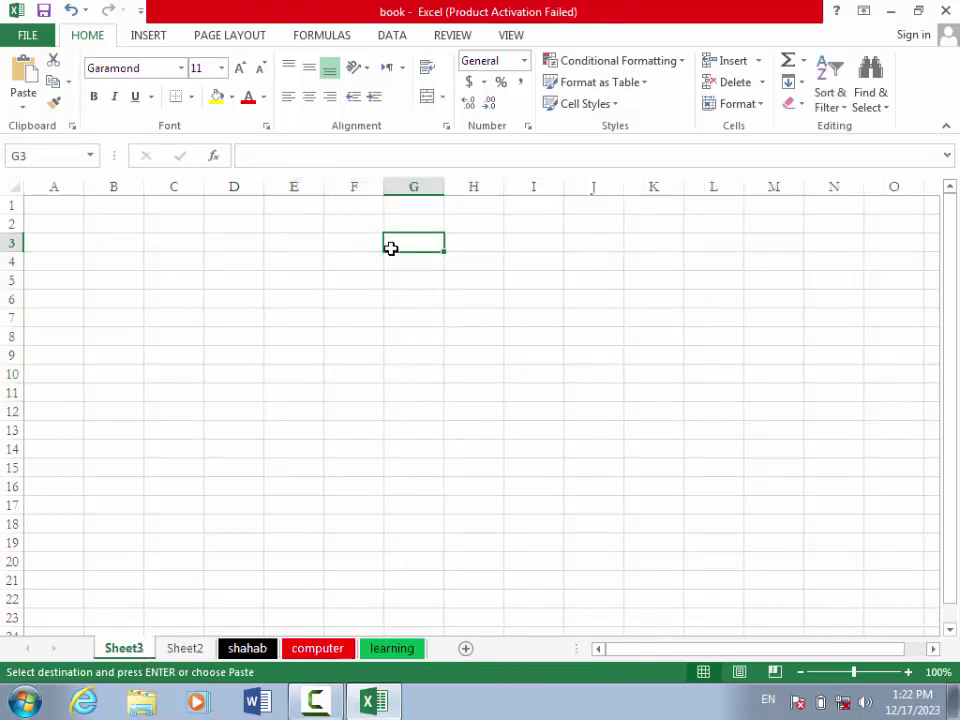
key("ctrl+v")
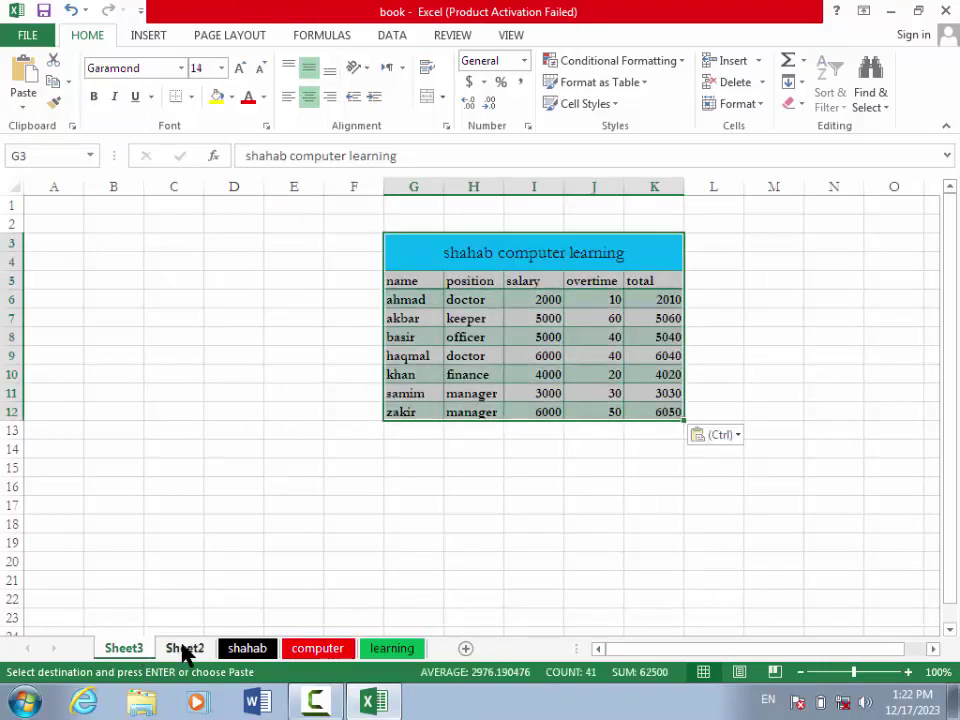
Step: Return to Sheet2 and find the officer's name with the search limited to the current sheet
left_click(183, 648)
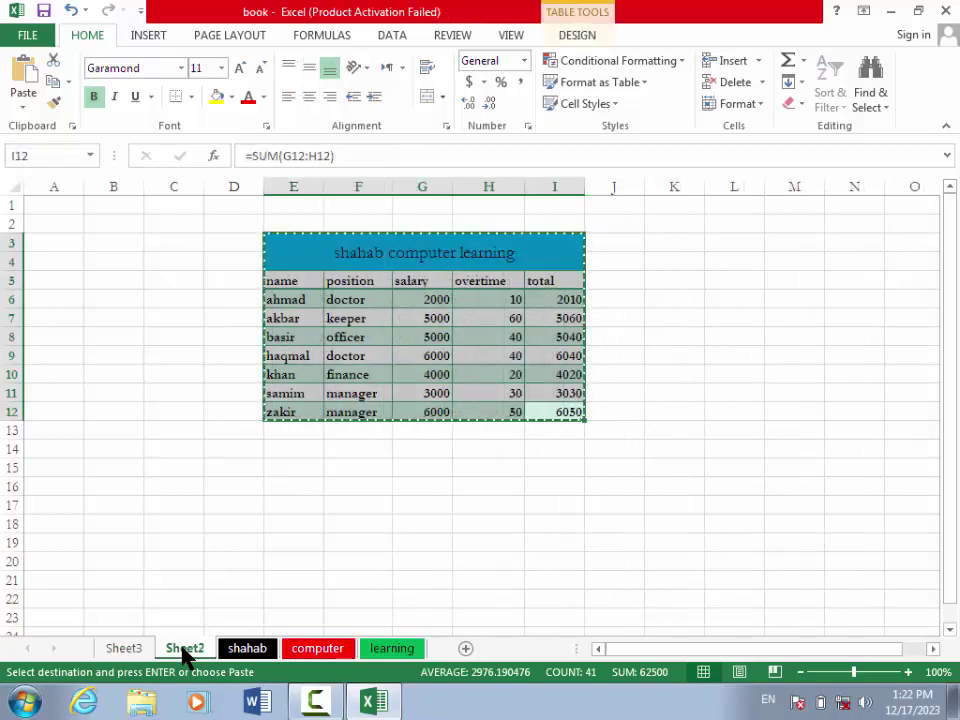
double_click(361, 375)
left_click(393, 341)
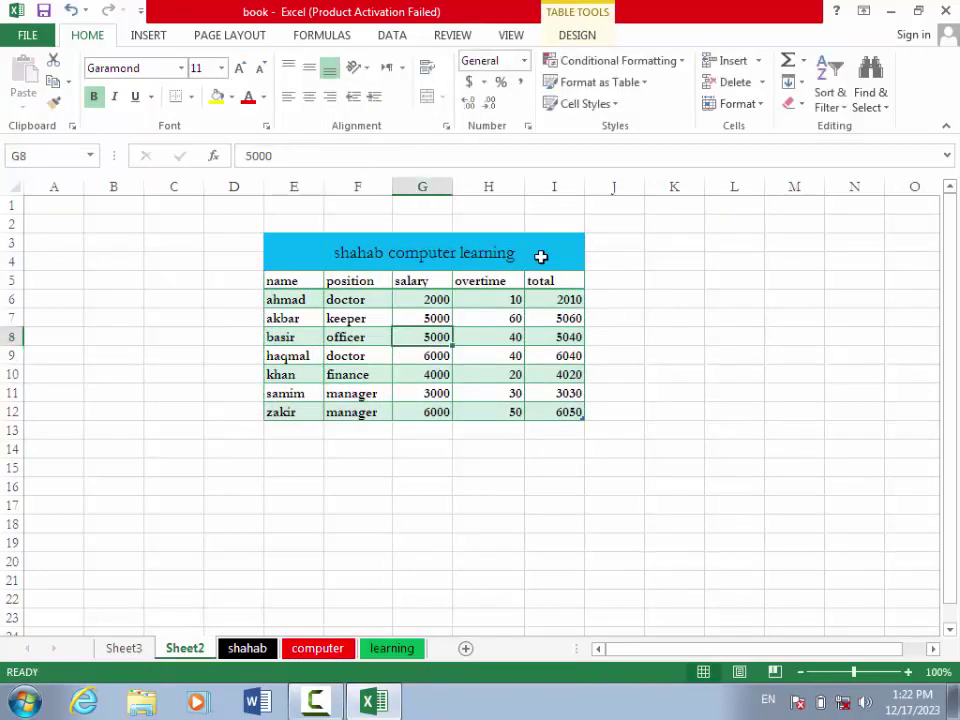
left_click(874, 108)
left_click(867, 127)
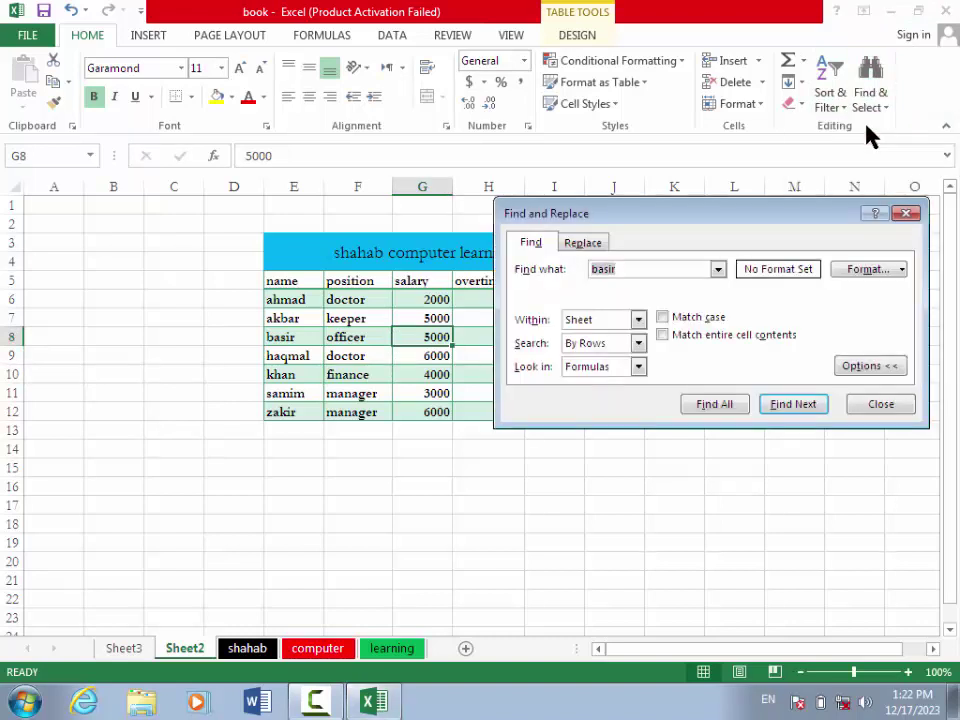
left_click(799, 416)
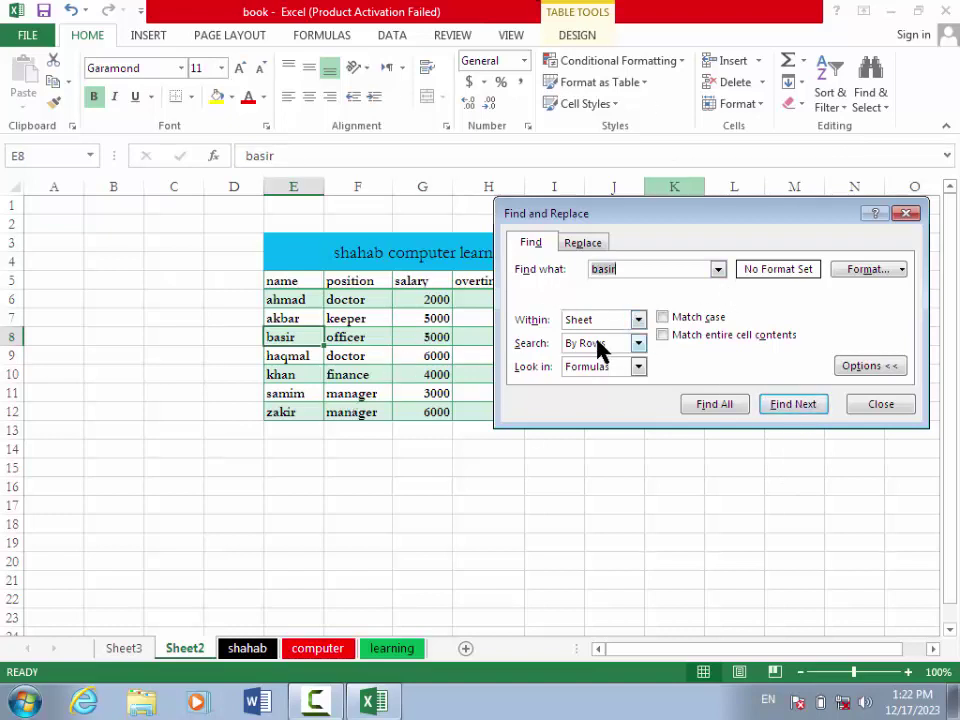
Step: Set the search scope to Workbook and find the officer's name on Sheet3 and Sheet2 in turn
left_click(637, 319)
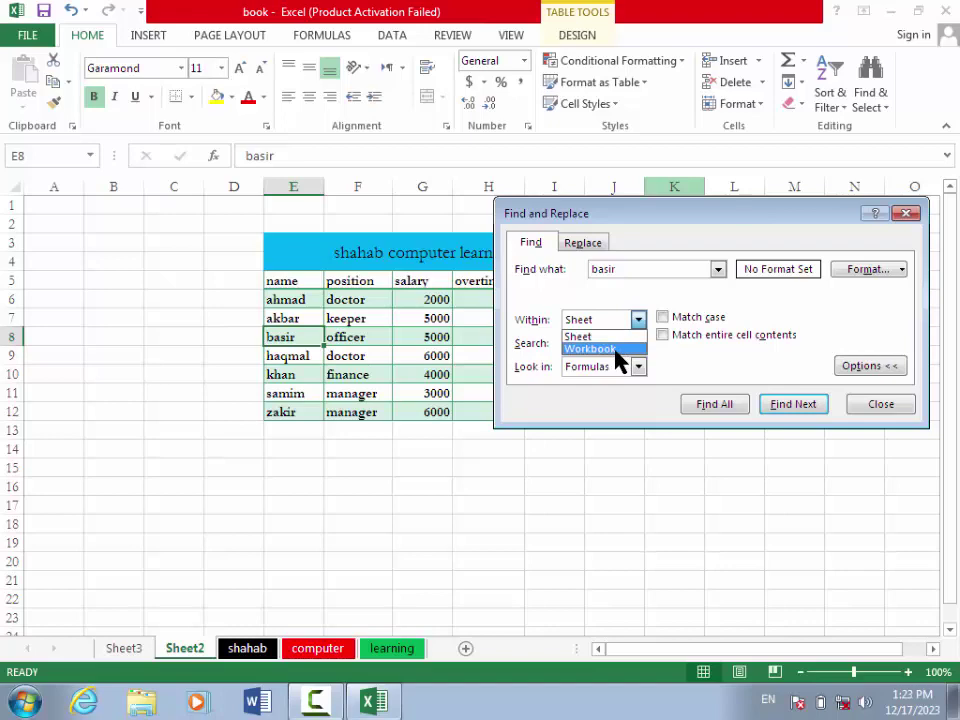
left_click(616, 349)
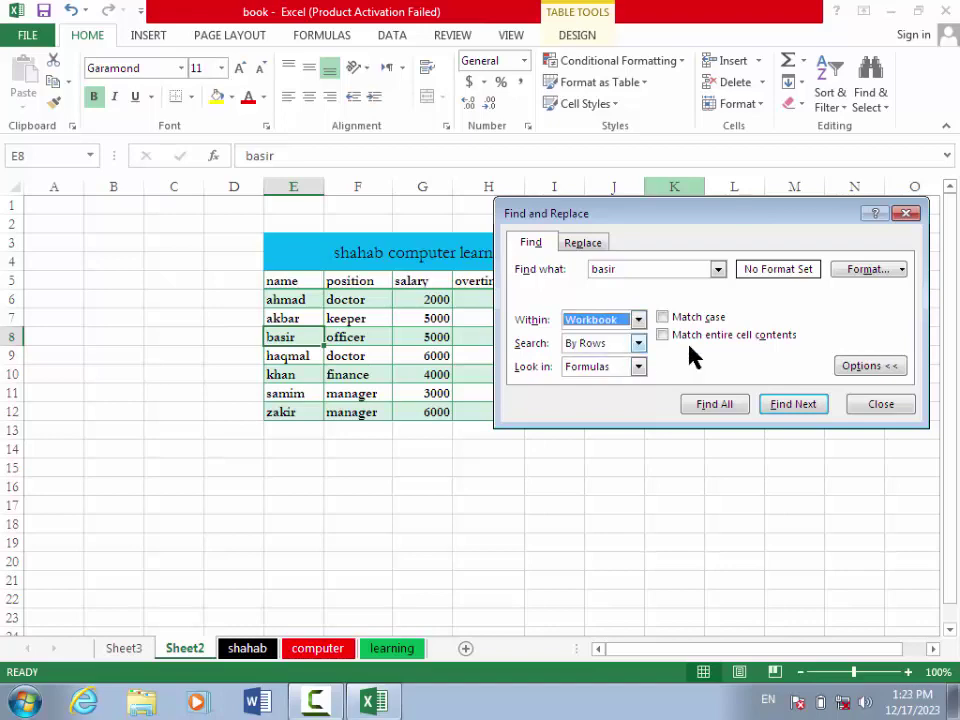
left_click(800, 405)
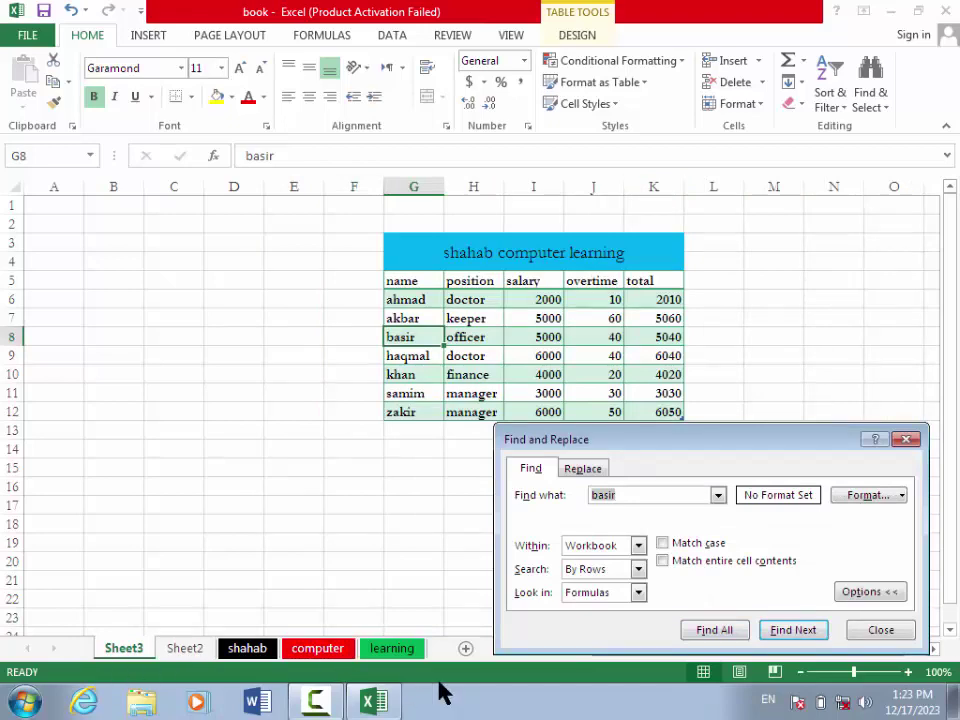
left_click(793, 632)
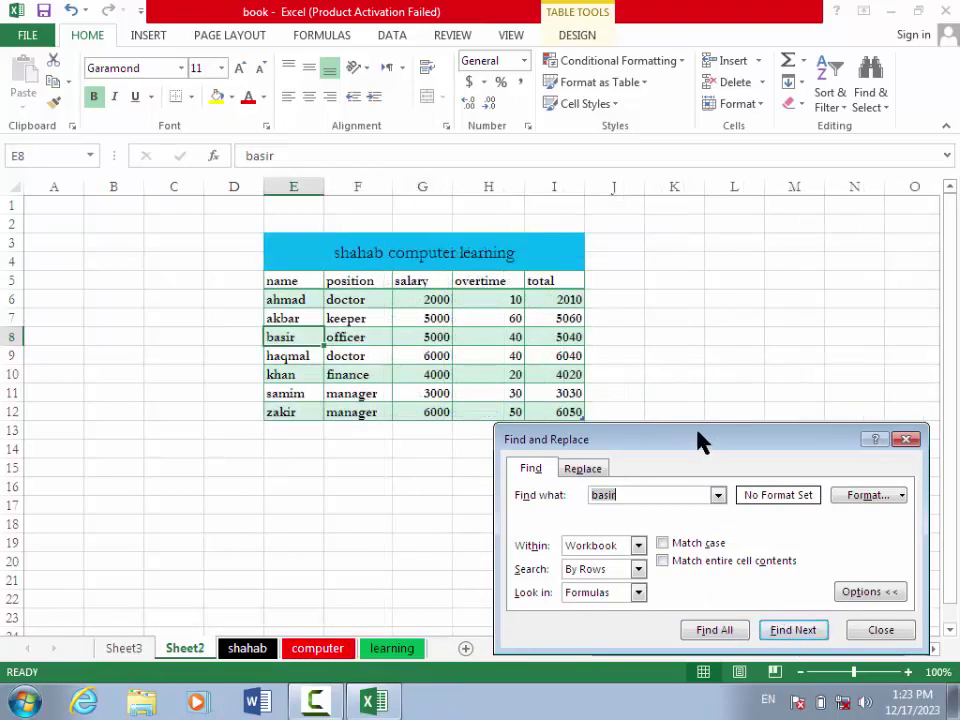
Step: Keep the search order By Rows and set the search to look in Values
left_click_drag(699, 439, 704, 307)
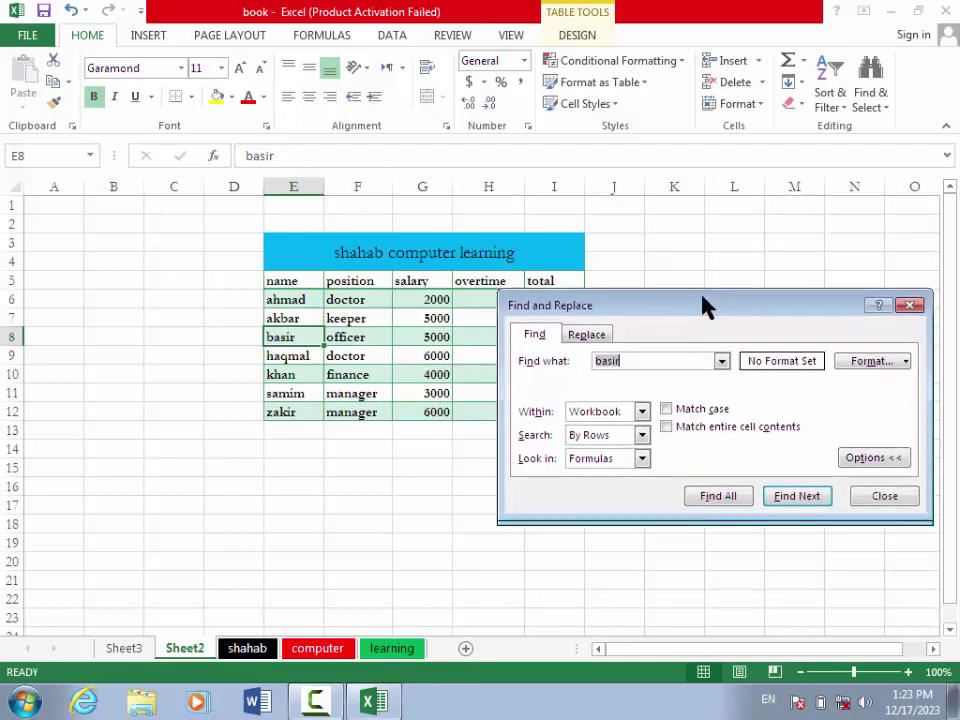
left_click(643, 440)
left_click(643, 445)
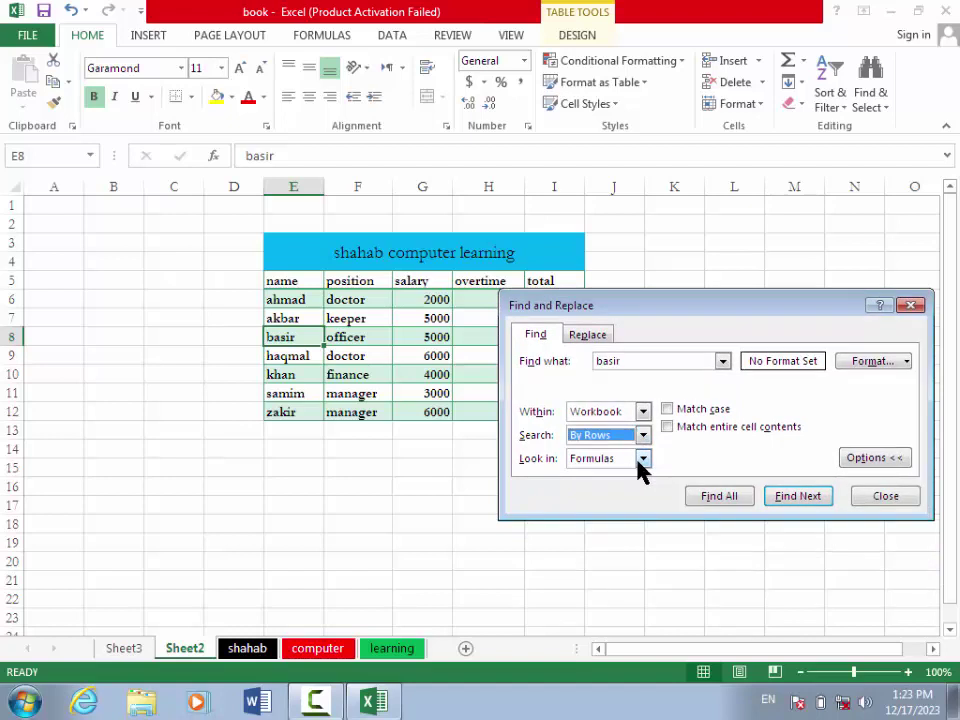
left_click(643, 460)
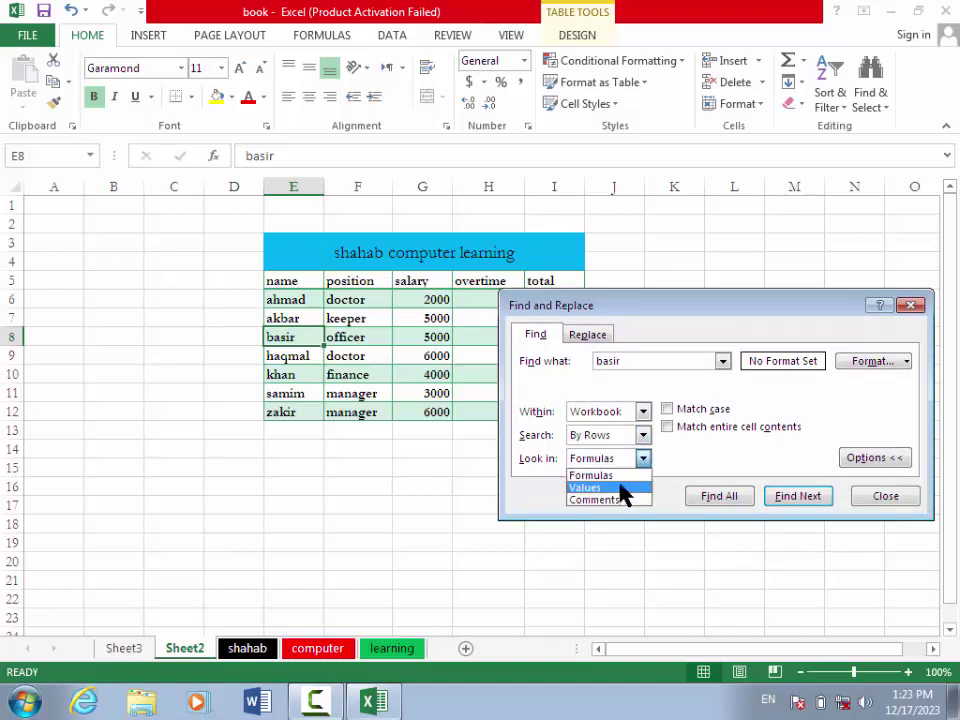
left_click(620, 488)
Step: Find the value 2000 on both Sheet2 and Sheet3, and close the search dialog
left_click(617, 361)
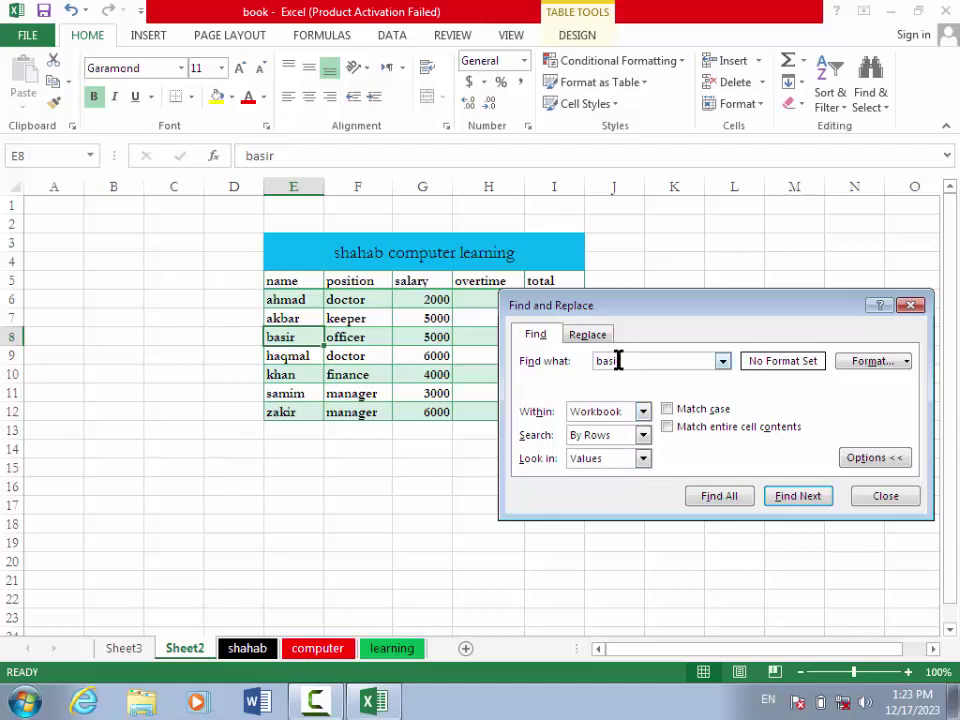
key("BackSpace")
key("BackSpace")
key("BackSpace")
key("BackSpace")
key("BackSpace")
type("2000")
left_click(803, 503)
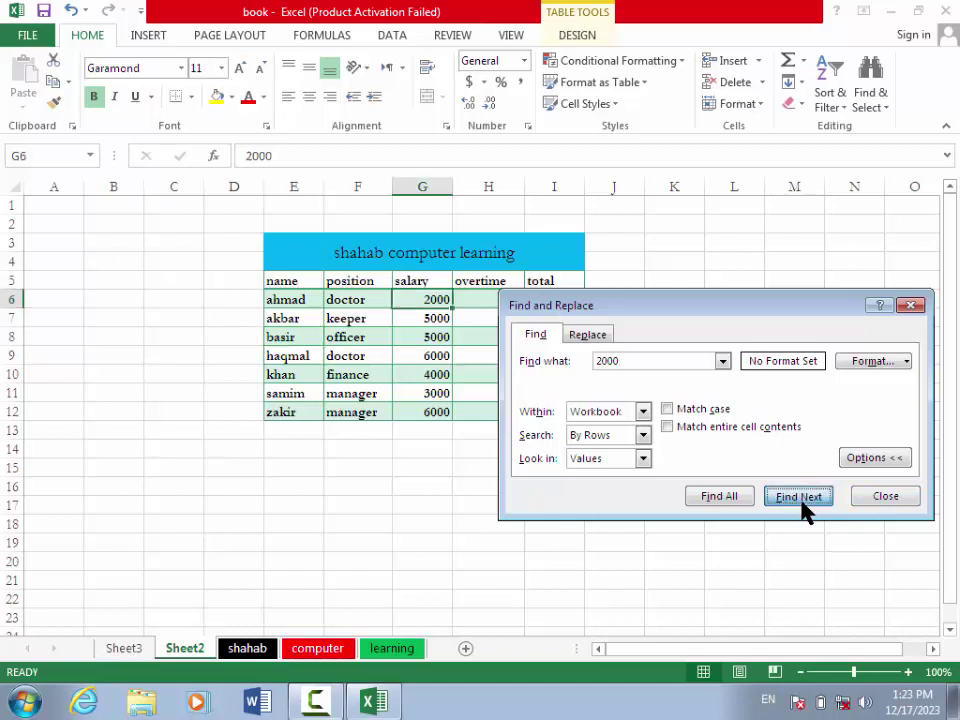
left_click(805, 511)
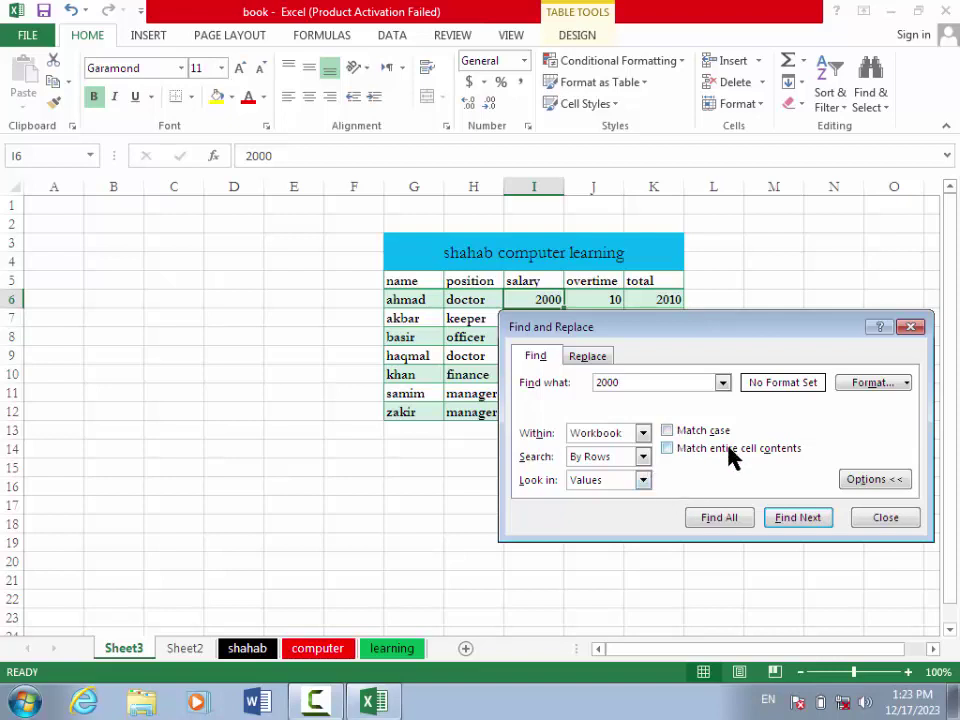
left_click(884, 517)
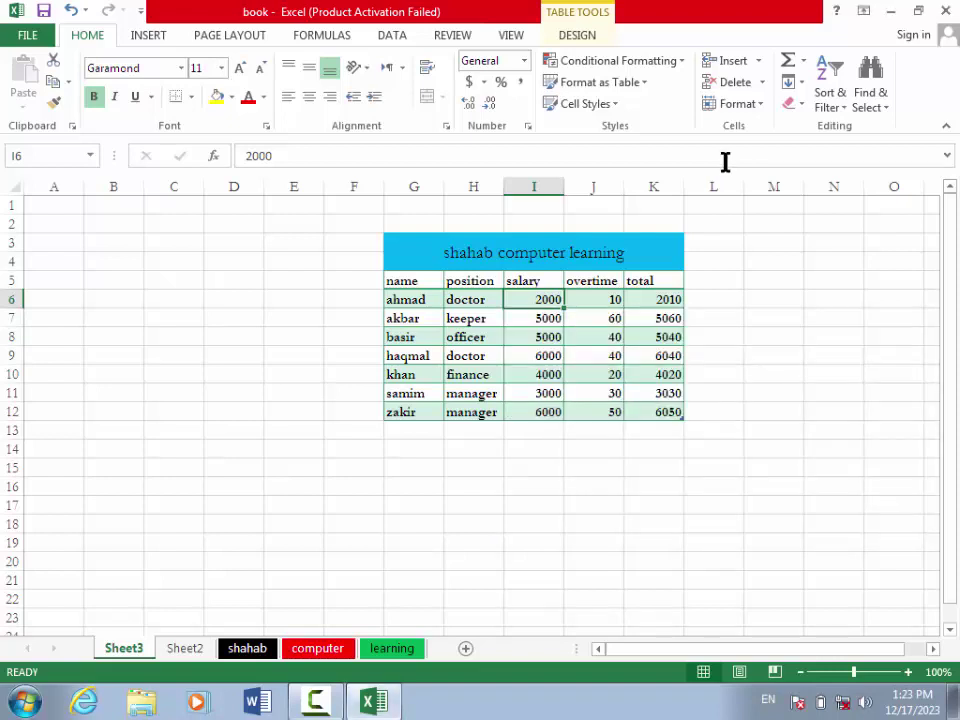
left_click(828, 104)
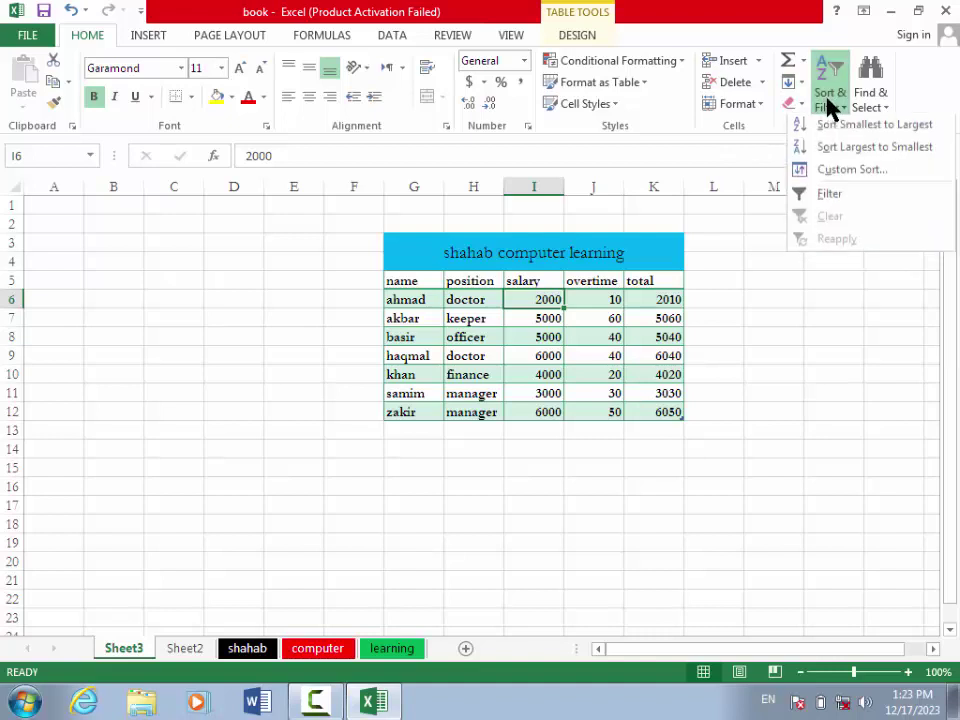
left_click(711, 252)
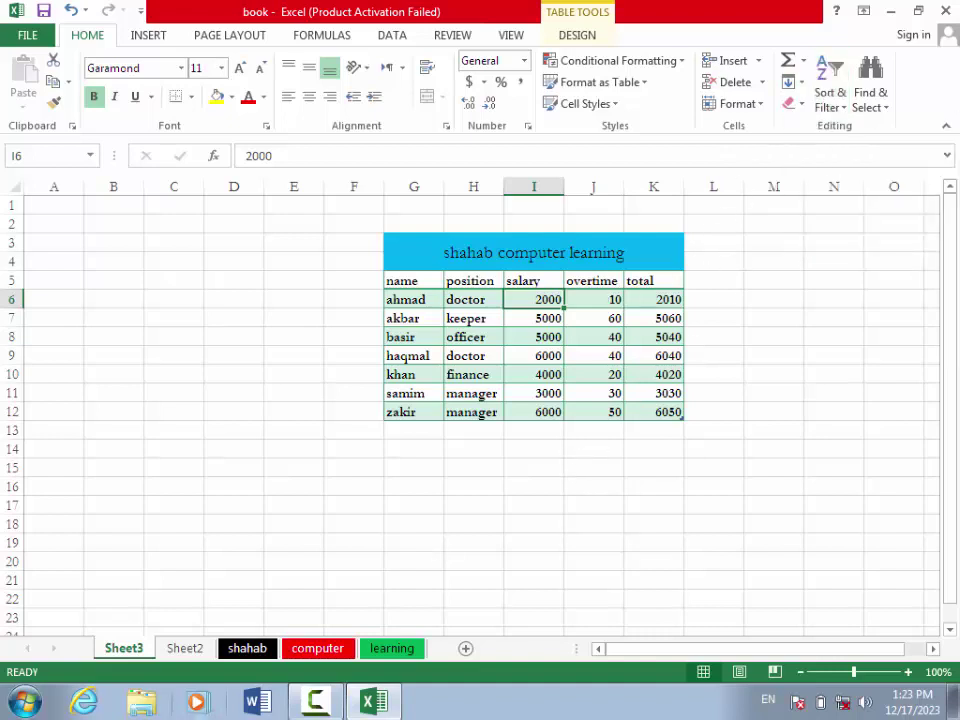
Step: Enter a person's first name in cell F6 of the shahab sheet and reselect that cell
left_click(266, 648)
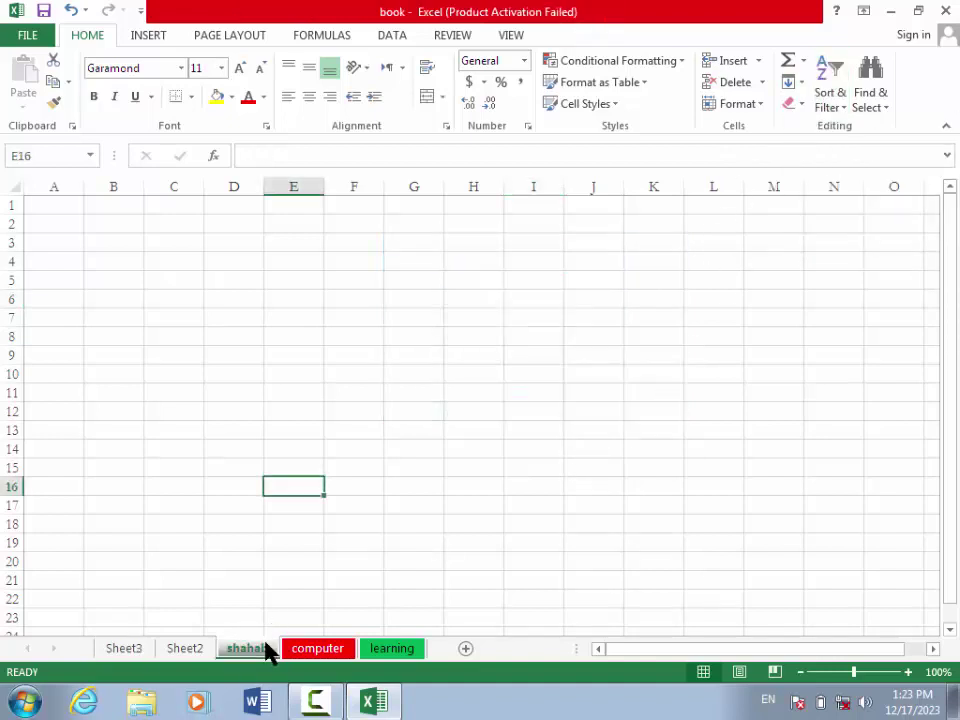
left_click(382, 302)
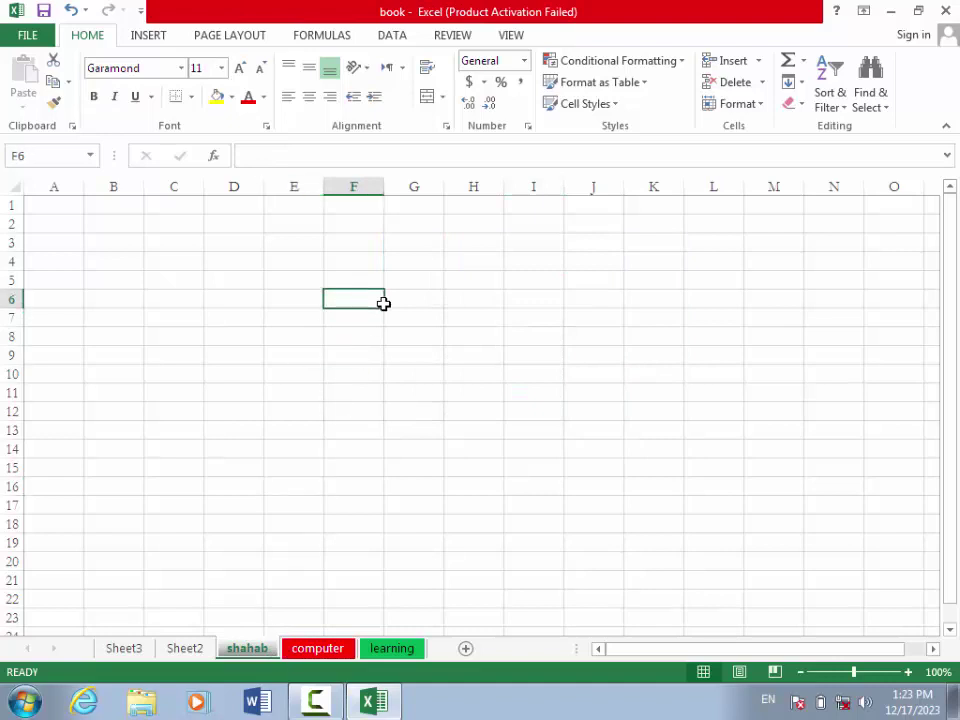
type("ahmad")
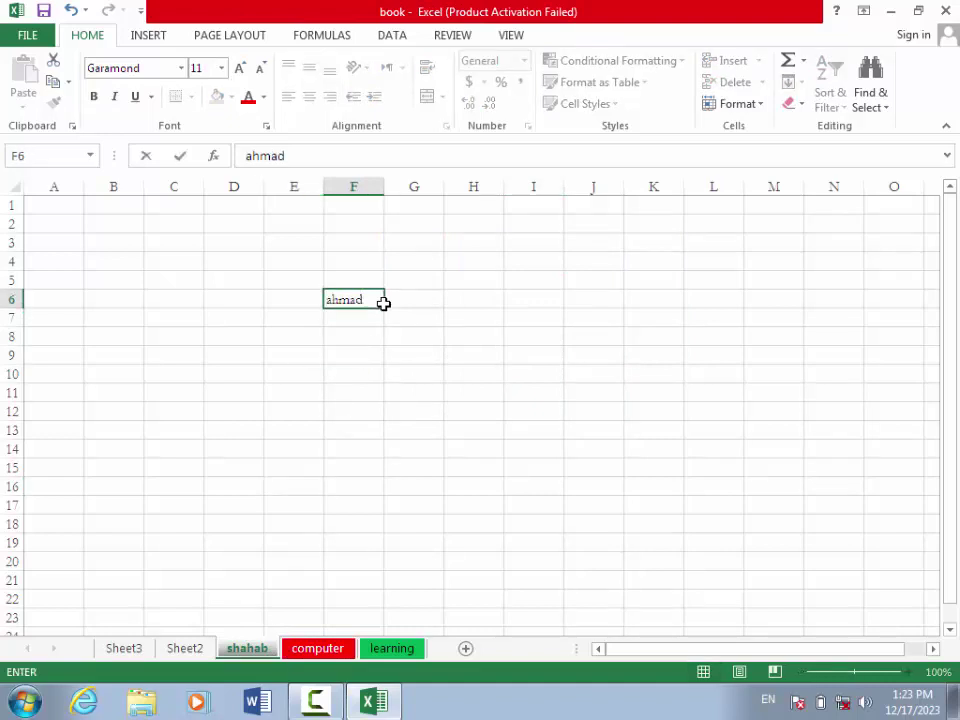
key("Return")
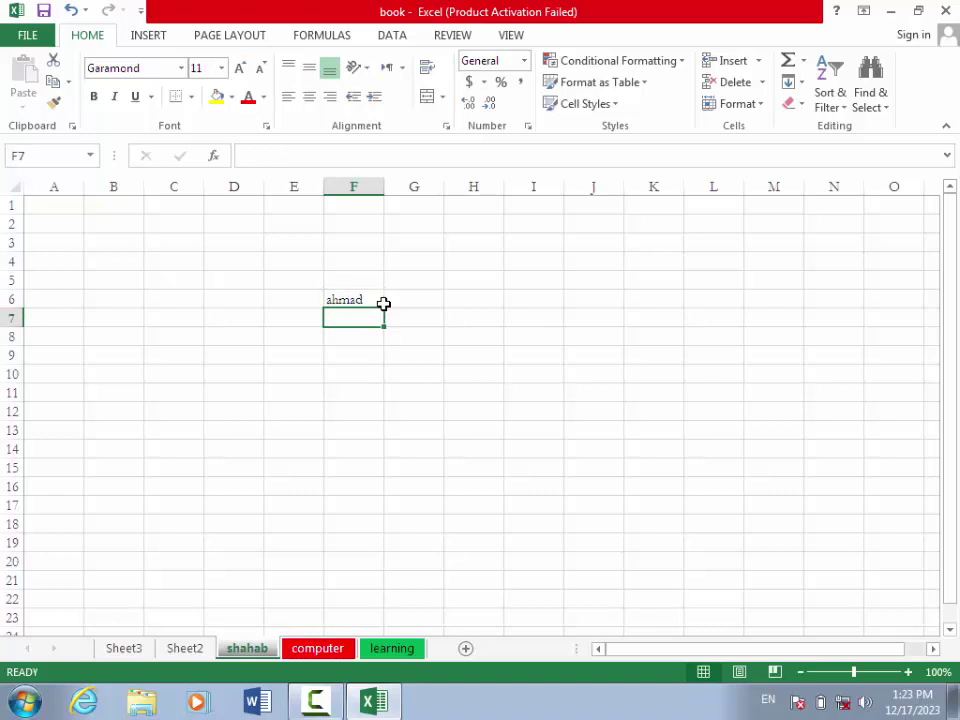
left_click(373, 300)
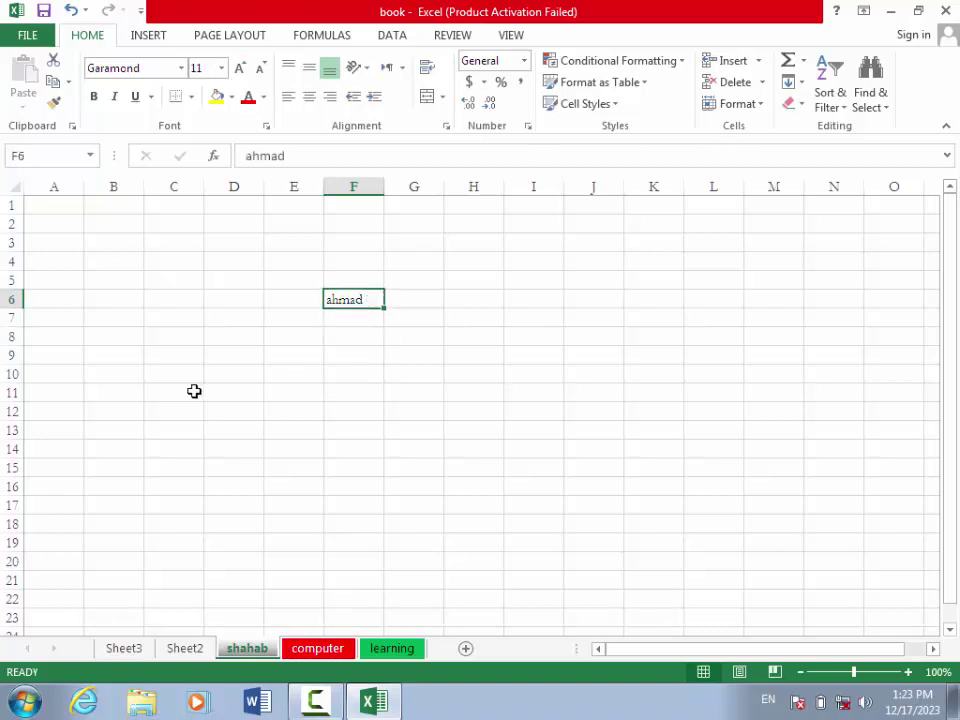
Step: Reopen Find and set the search to look in Formulas
left_click(870, 107)
left_click(868, 127)
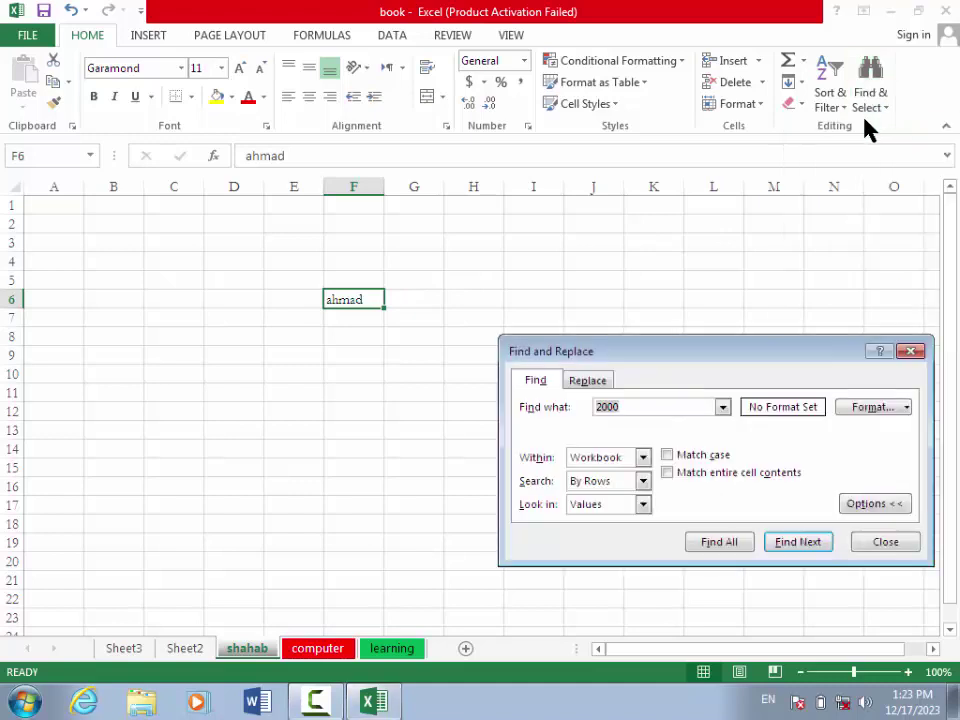
left_click(641, 507)
left_click(595, 521)
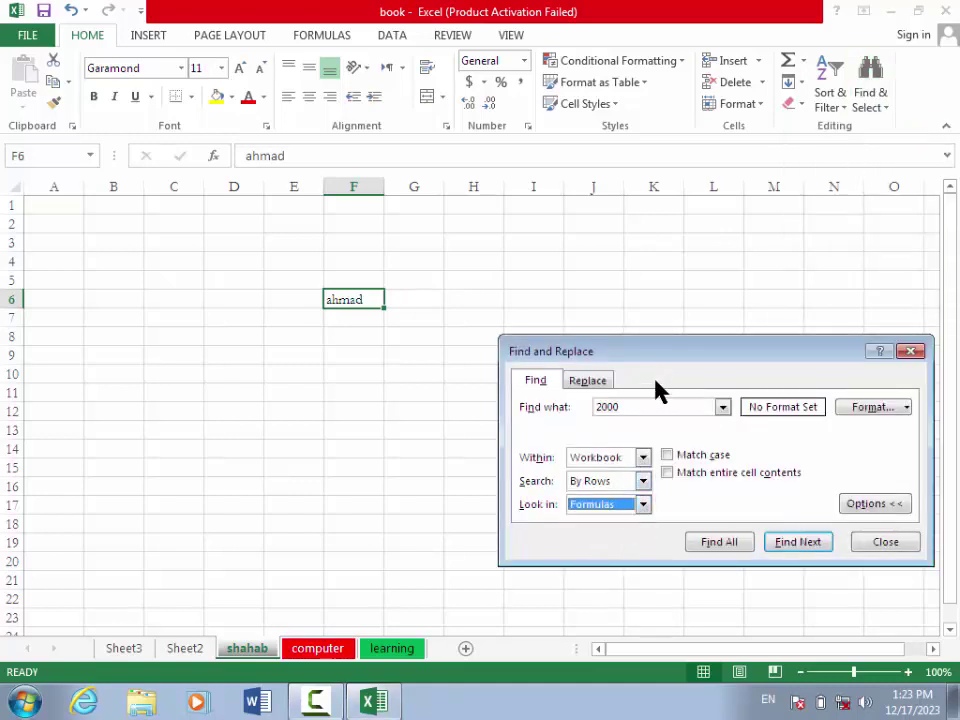
left_click(330, 703)
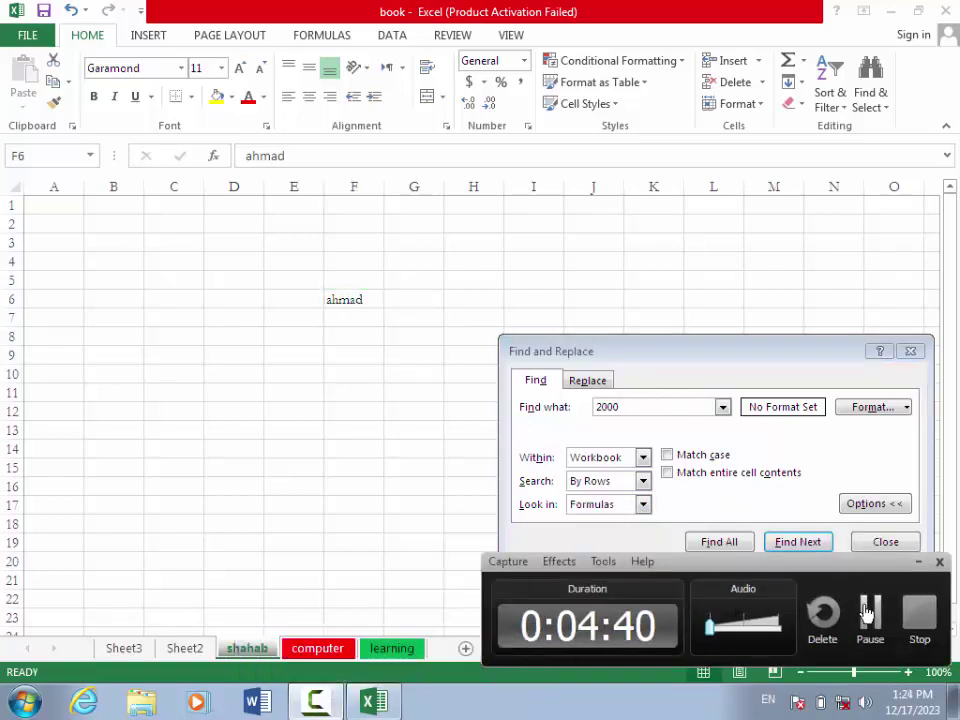
left_click(868, 612)
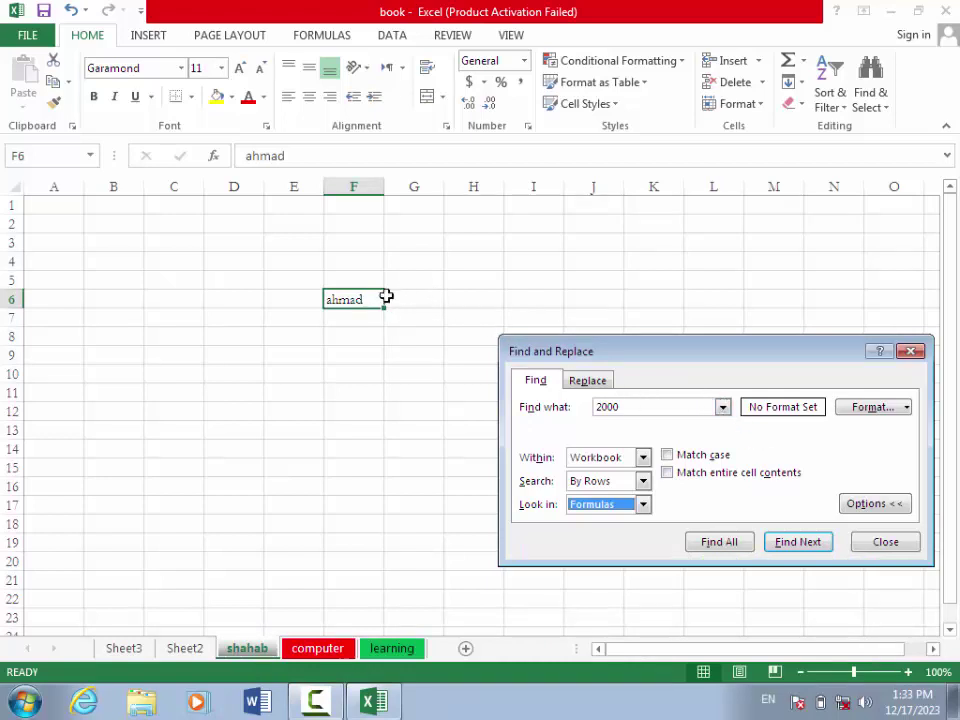
Step: Change the search text from 2000 to the first name in cell F6, written with a capital first letter
left_click(656, 407)
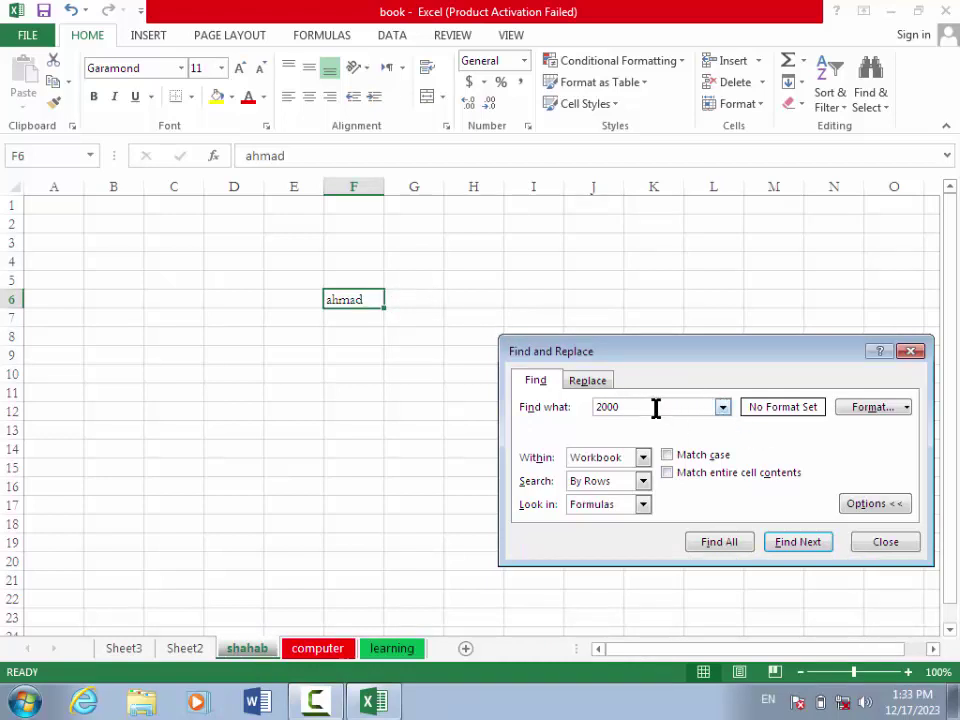
key("BackSpace")
key("BackSpace")
key("BackSpace")
key("BackSpace")
type("ahma")
left_click(603, 408)
key("BackSpace")
type("A")
Step: Turn on Match case, search the workbook for the capitalised name, and close the search dialog
left_click(673, 455)
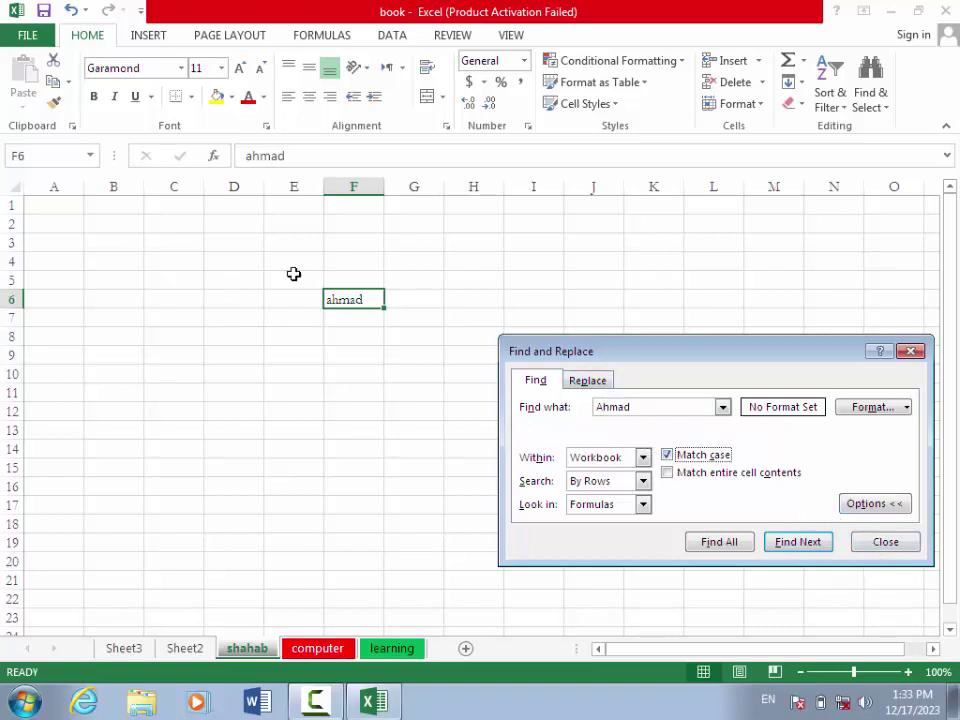
left_click(816, 548)
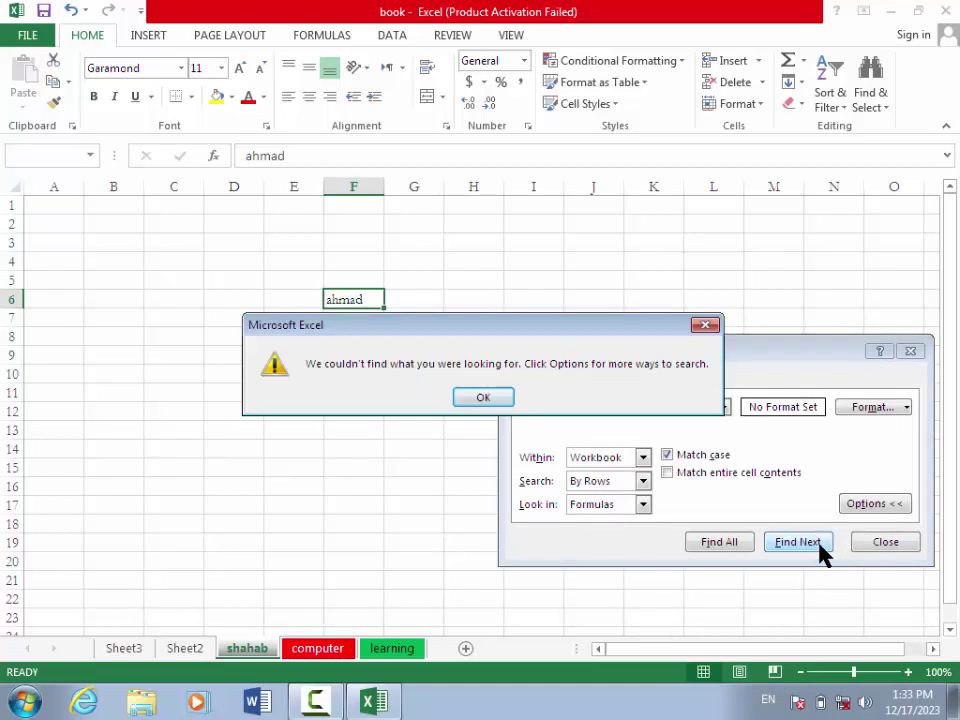
left_click(481, 399)
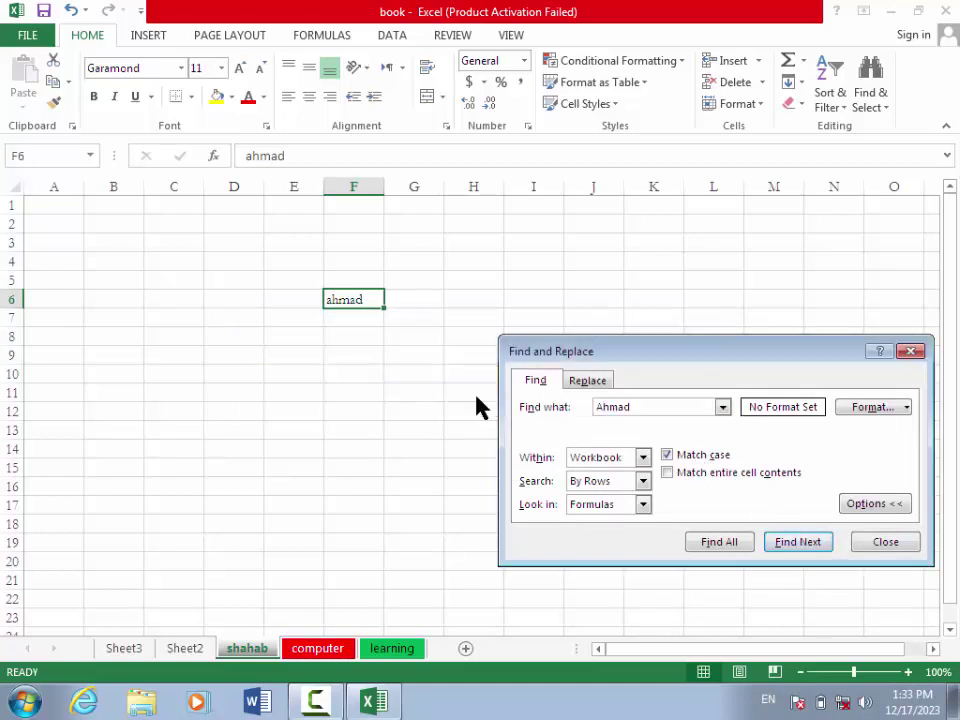
left_click(878, 548)
Step: Enter the first name from F6 in cell F7 as well, and append a second name after it
left_click(355, 316)
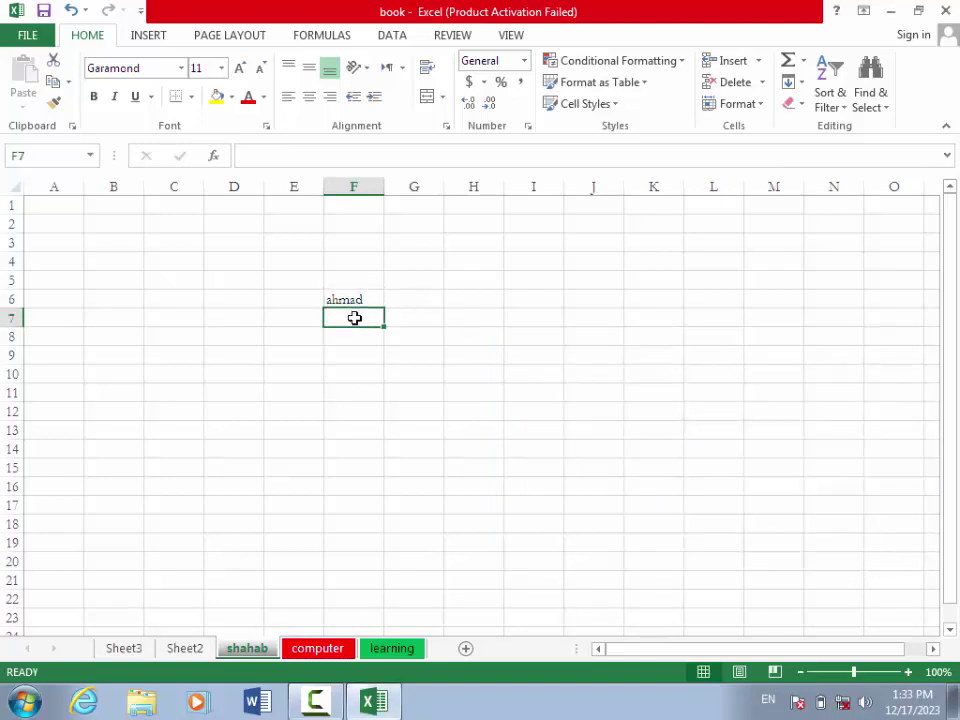
type("ahmad")
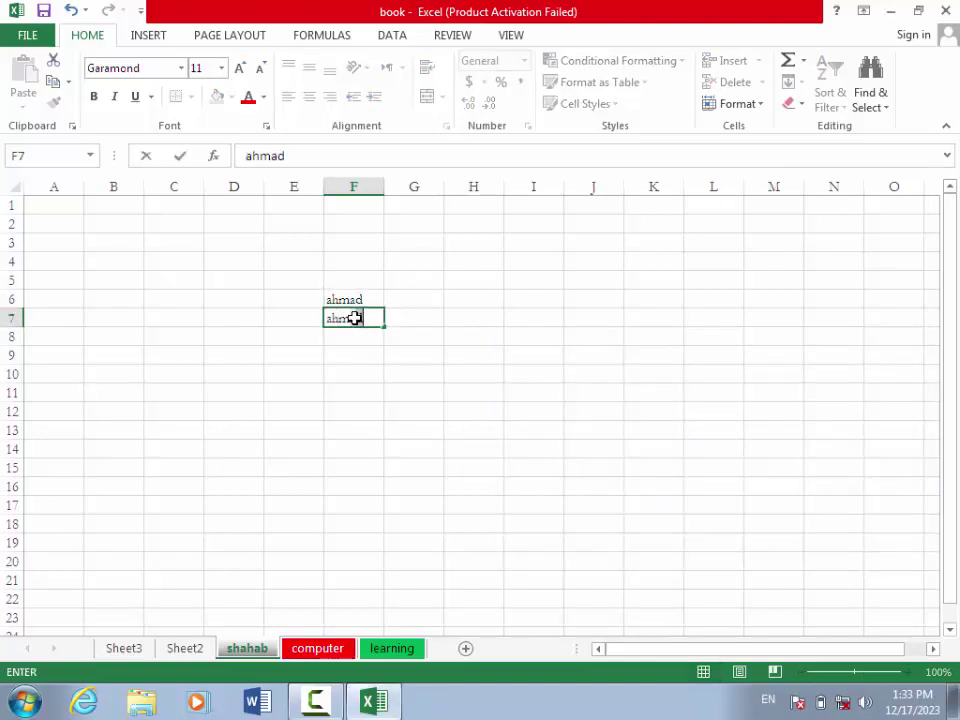
key("Return")
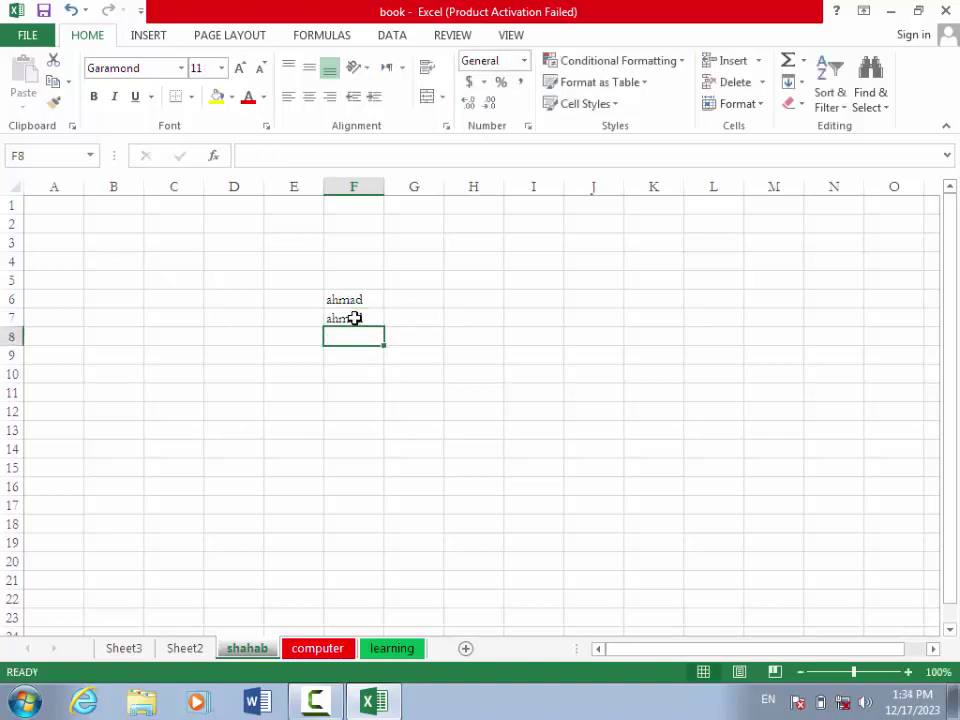
left_click(362, 317)
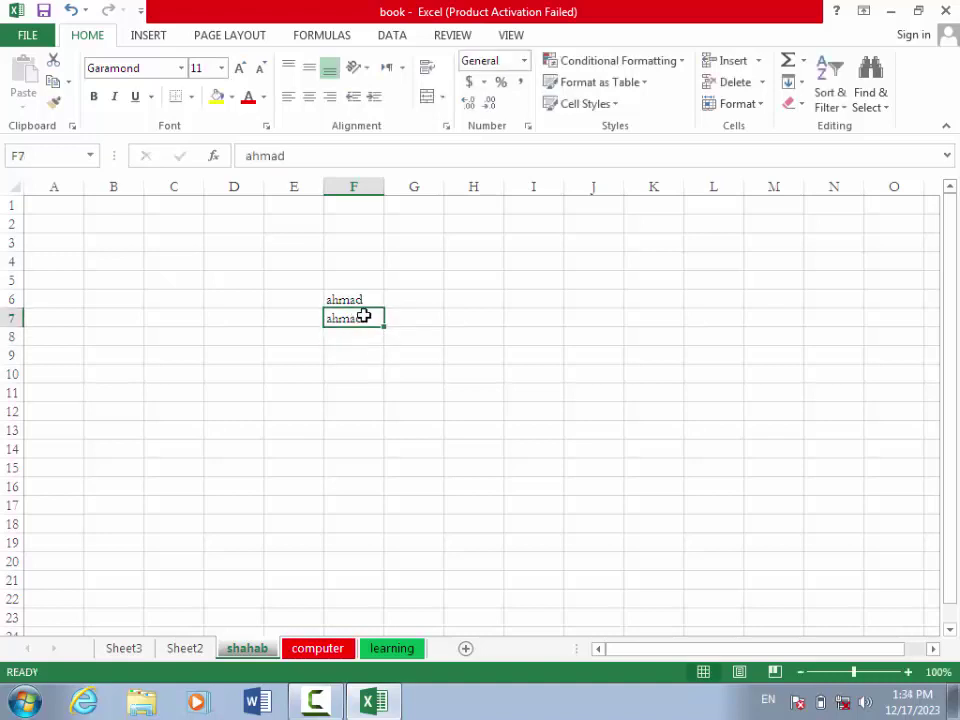
double_click(365, 317)
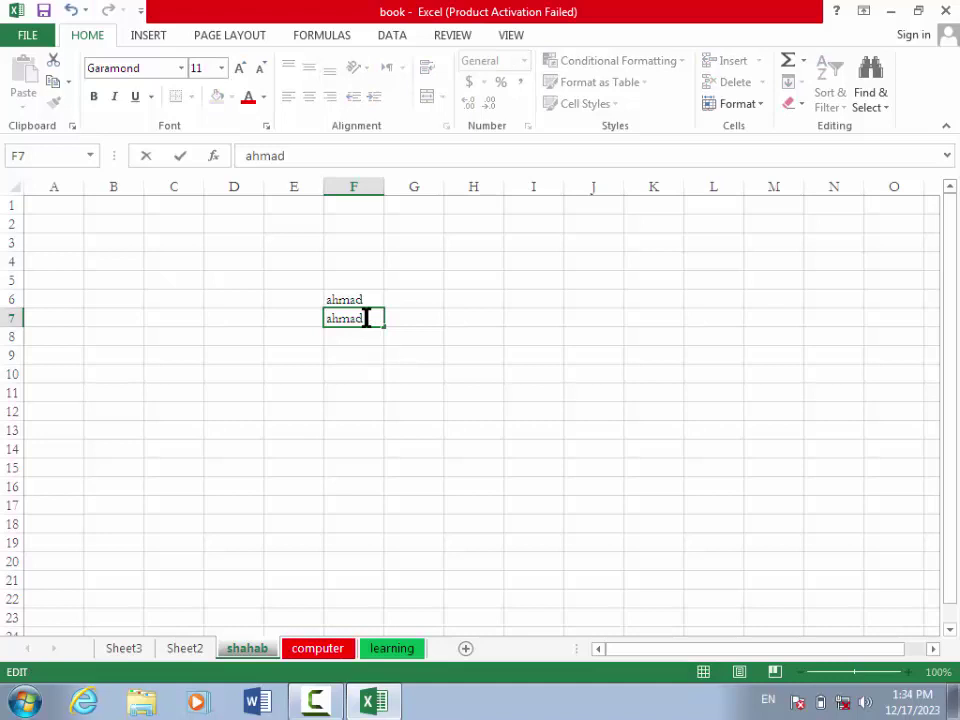
type("jan")
left_click(452, 335)
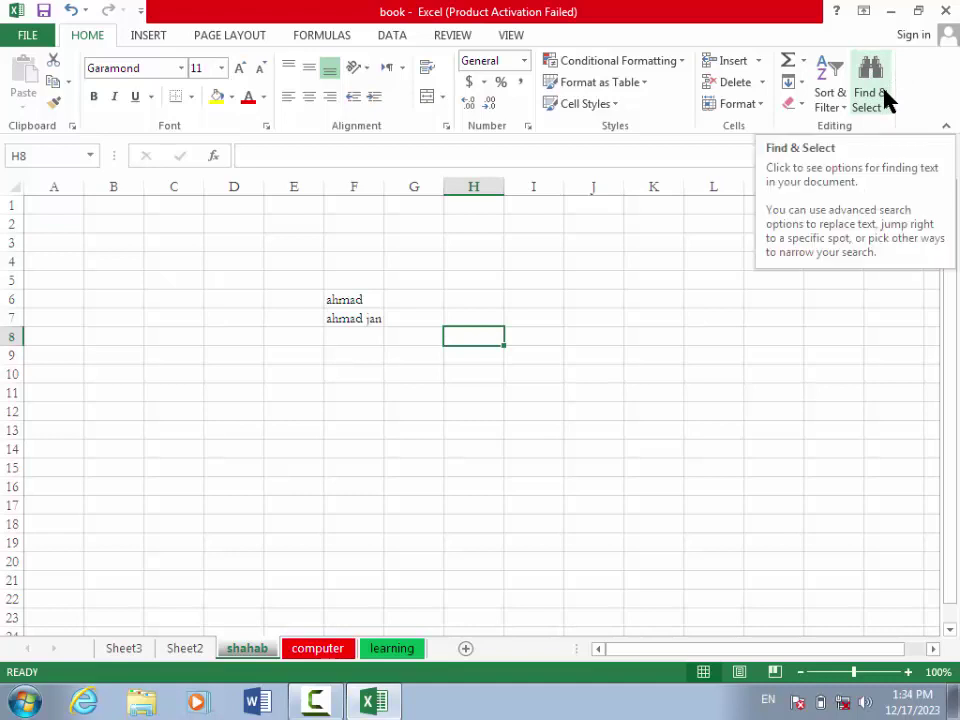
Step: Reopen Find, turn off Match case, and step through the workbook's matches for the first name
key("ctrl+f")
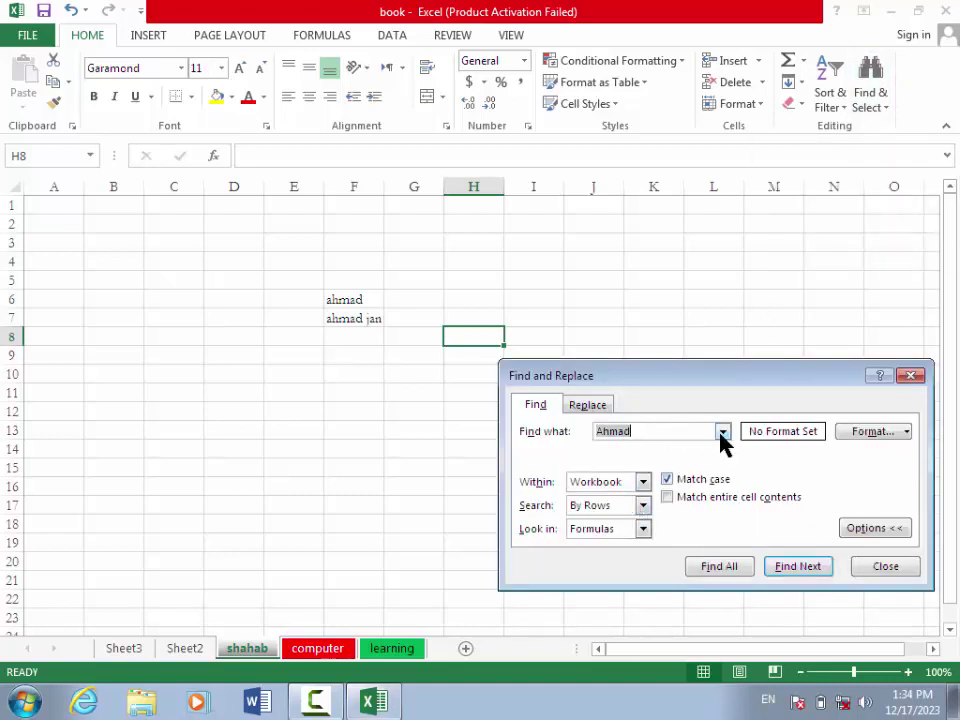
left_click(667, 481)
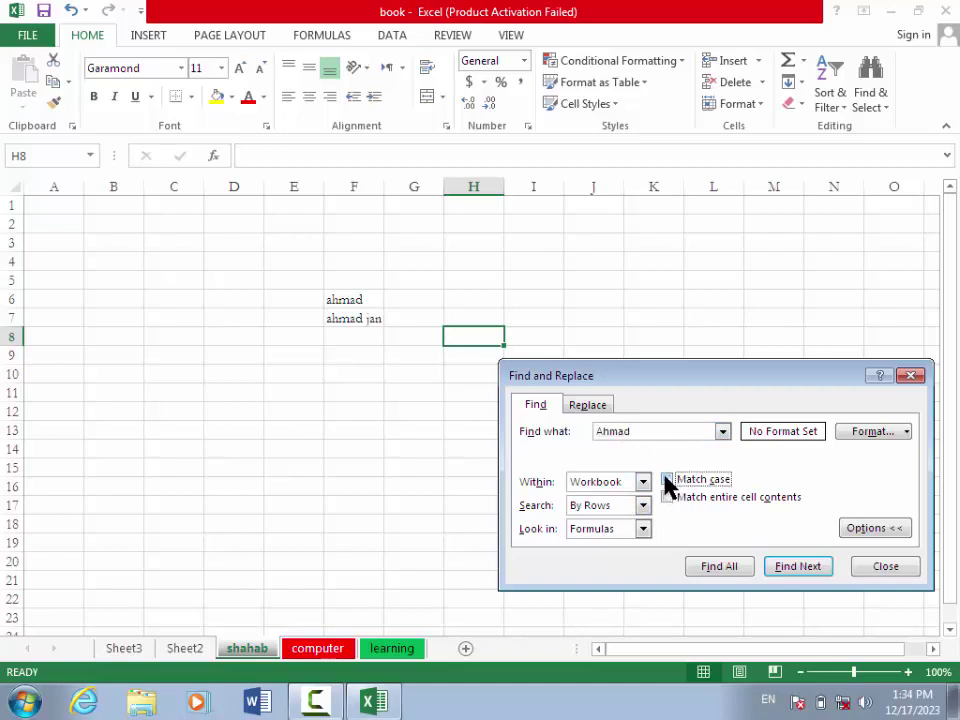
left_click(797, 568)
left_click(797, 568)
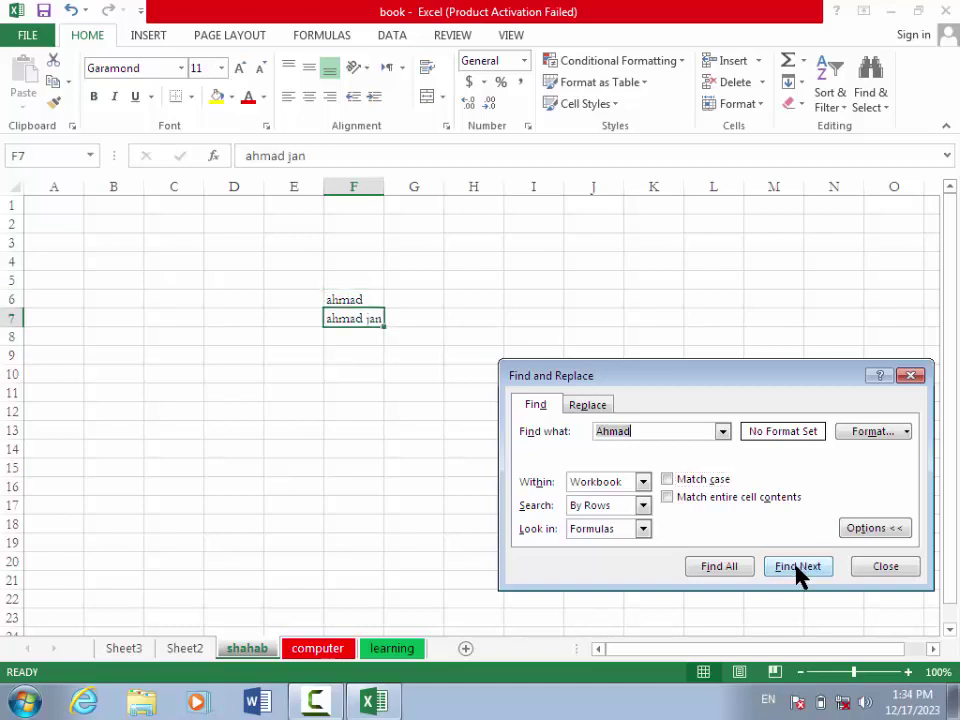
key("End")
left_click(797, 568)
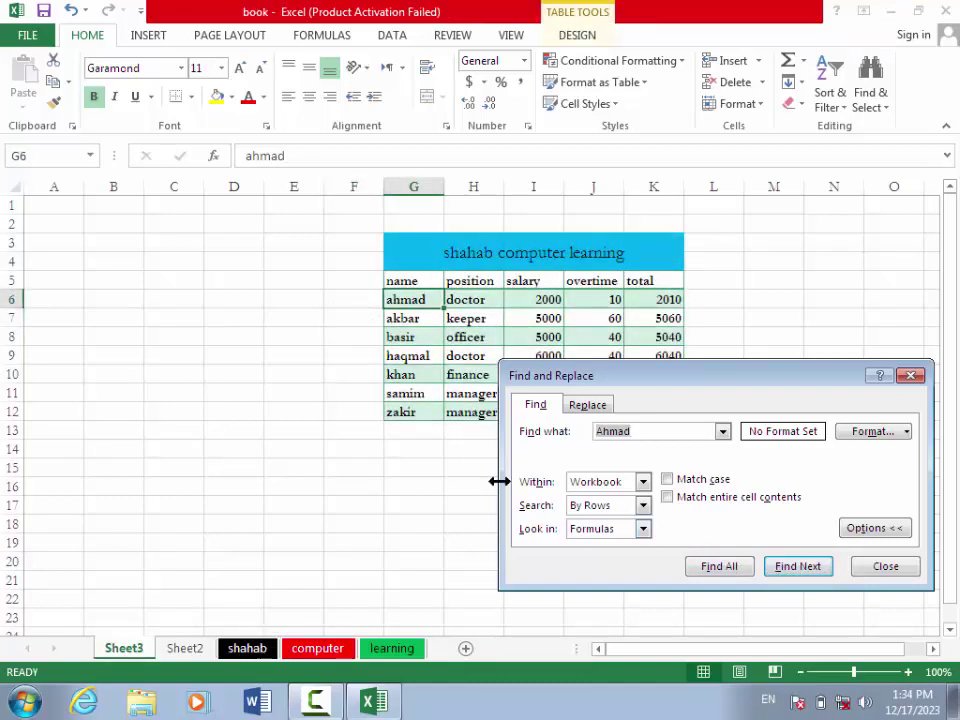
Step: Limit the search scope to Sheet and return to the shahab sheet
left_click(640, 484)
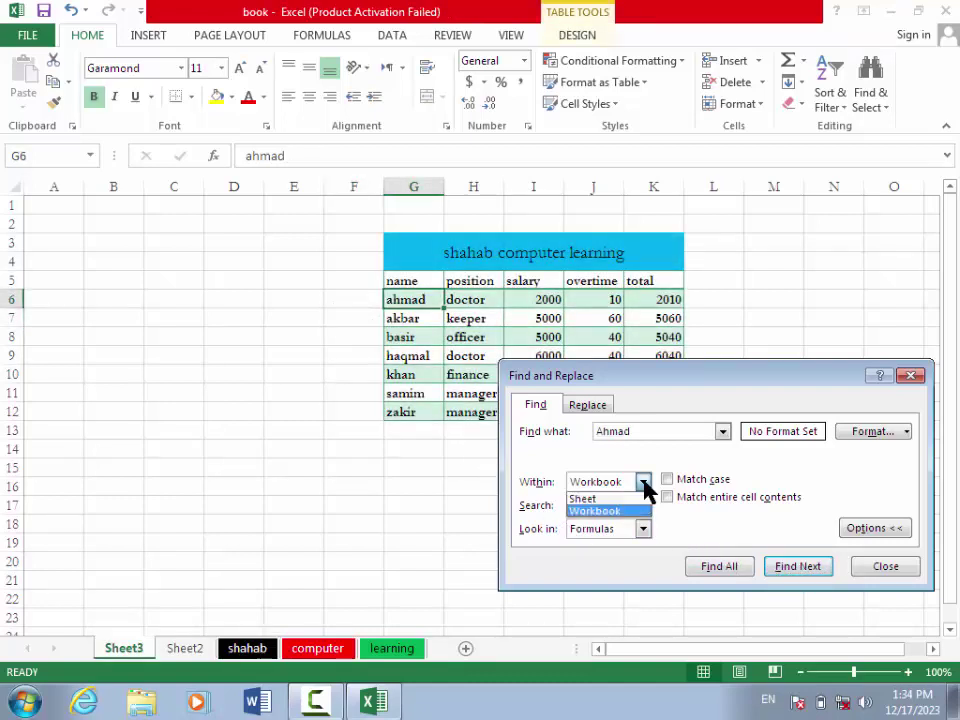
left_click(636, 497)
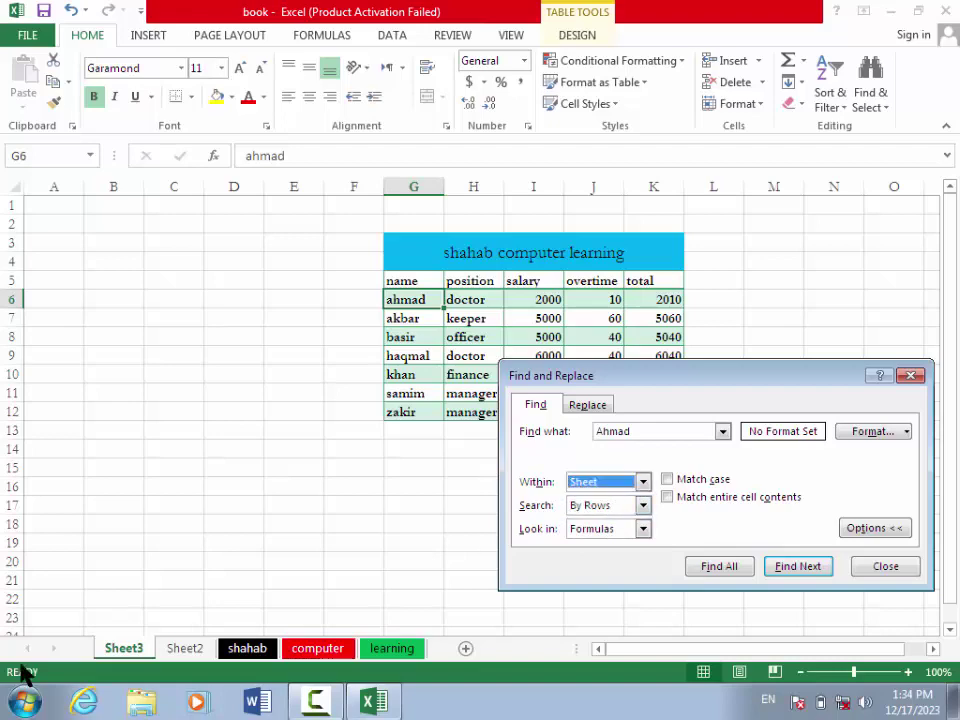
left_click(168, 650)
left_click(128, 648)
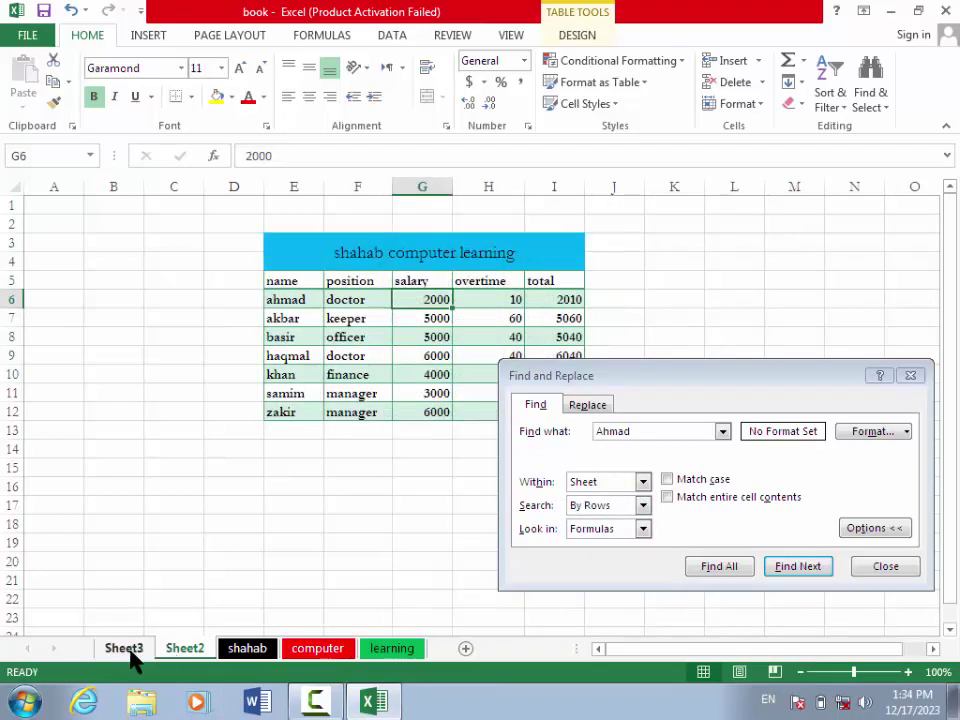
left_click(250, 650)
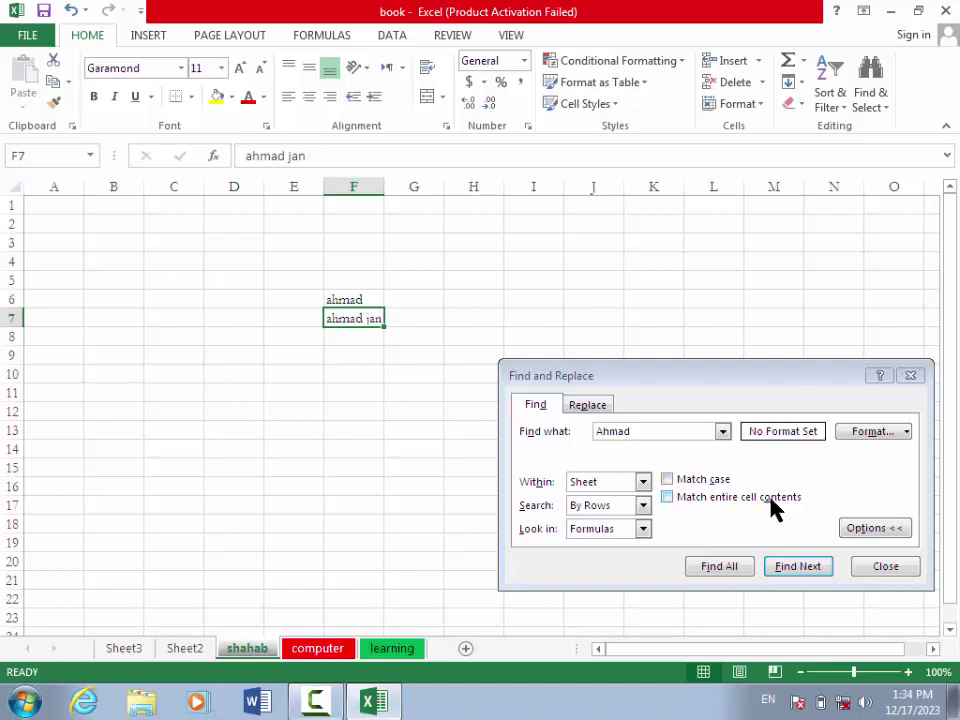
Step: Find the first name with Match entire cell contents on, search again with it off, and close the dialog
left_click(669, 498)
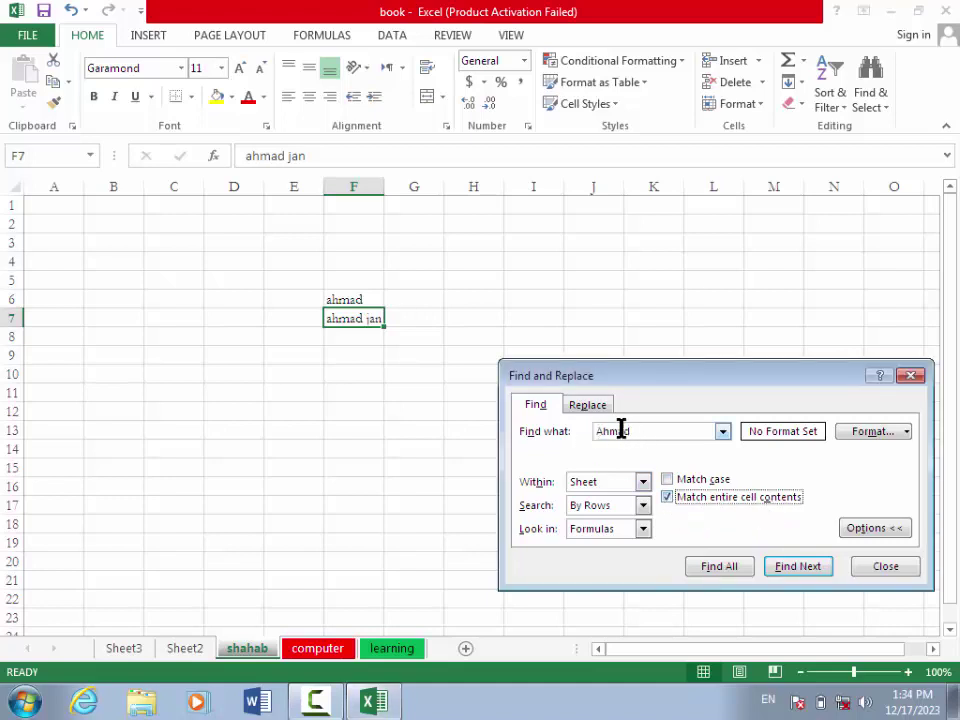
left_click(798, 572)
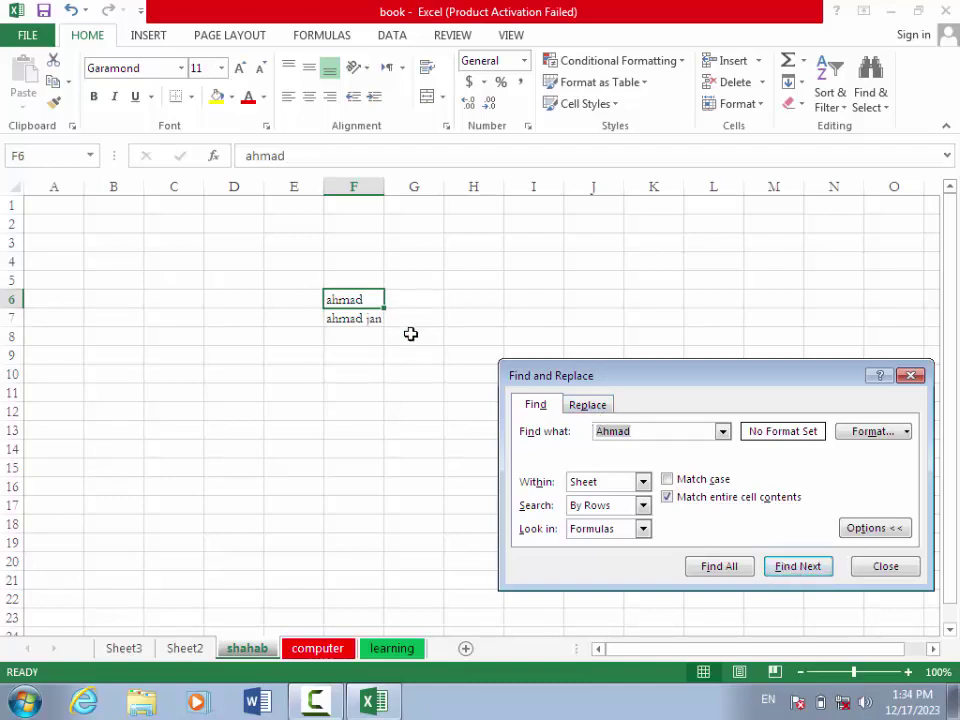
left_click(690, 498)
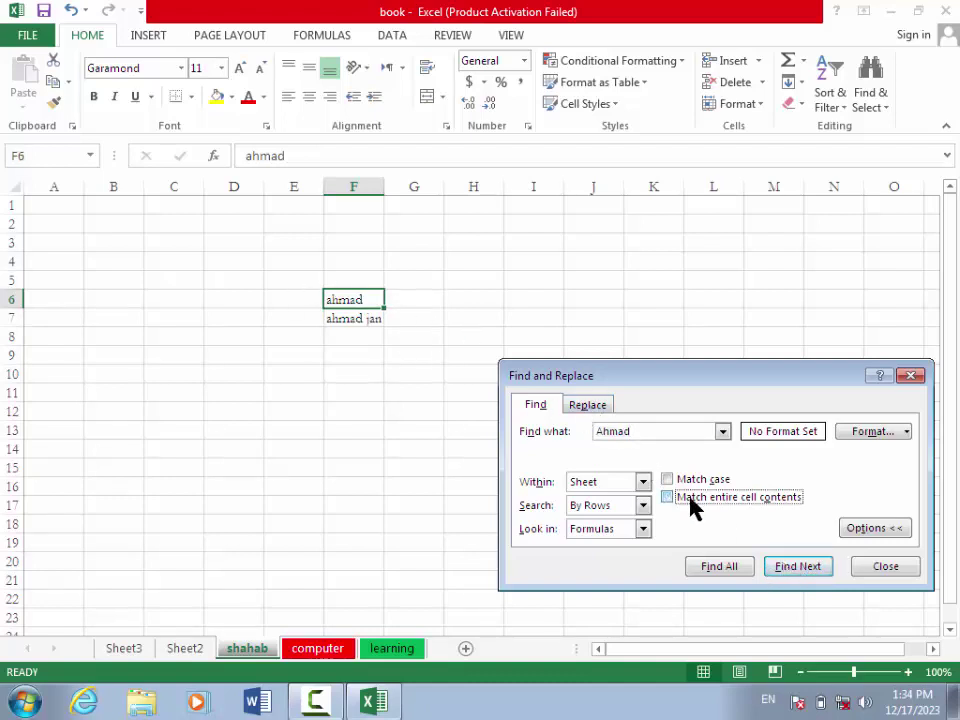
left_click(797, 566)
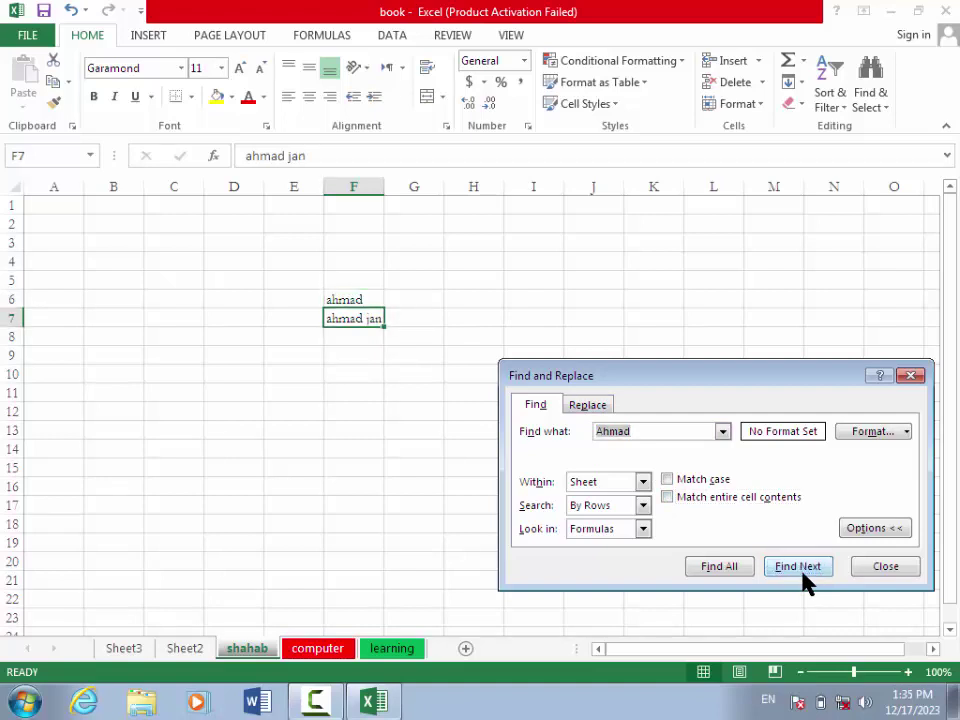
left_click(880, 568)
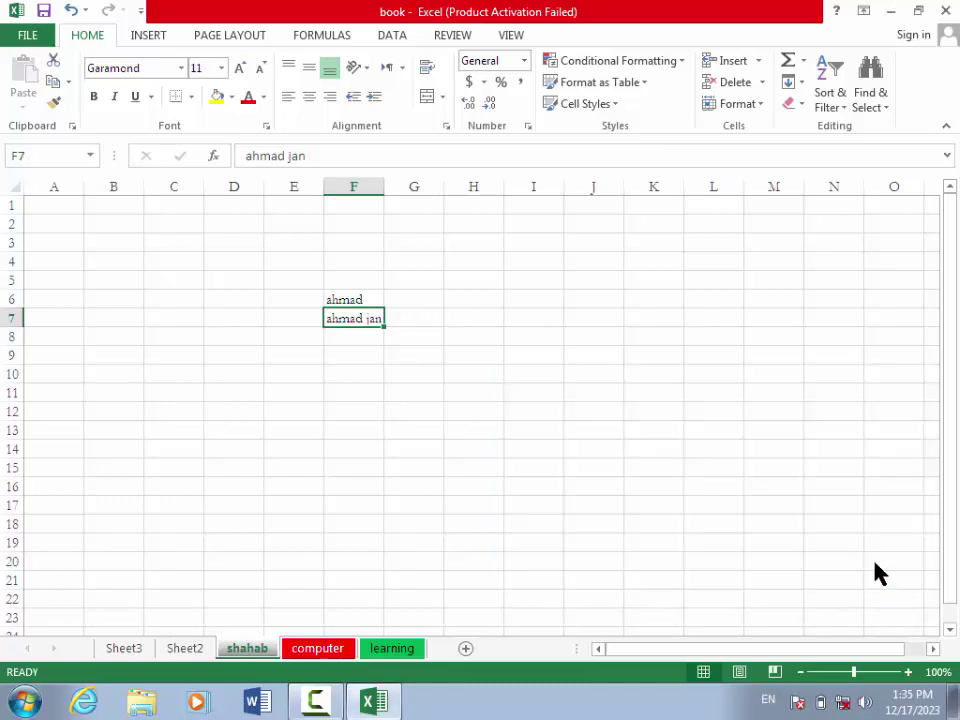
Step: Go to the salary table on Sheet3 and open the Replace dialog
left_click(882, 102)
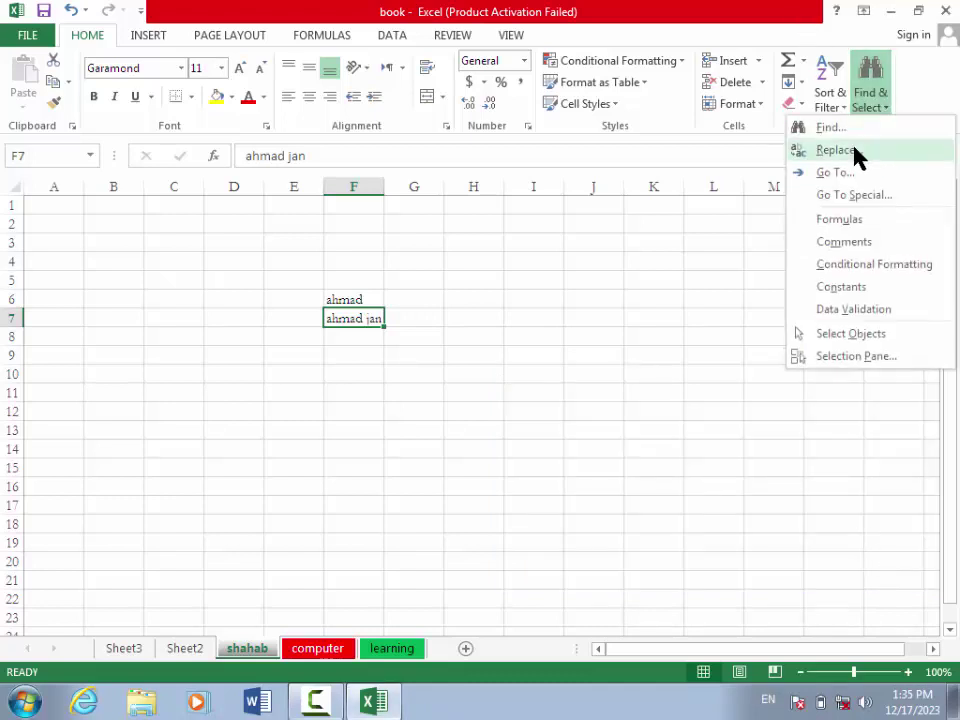
left_click(165, 652)
left_click(135, 652)
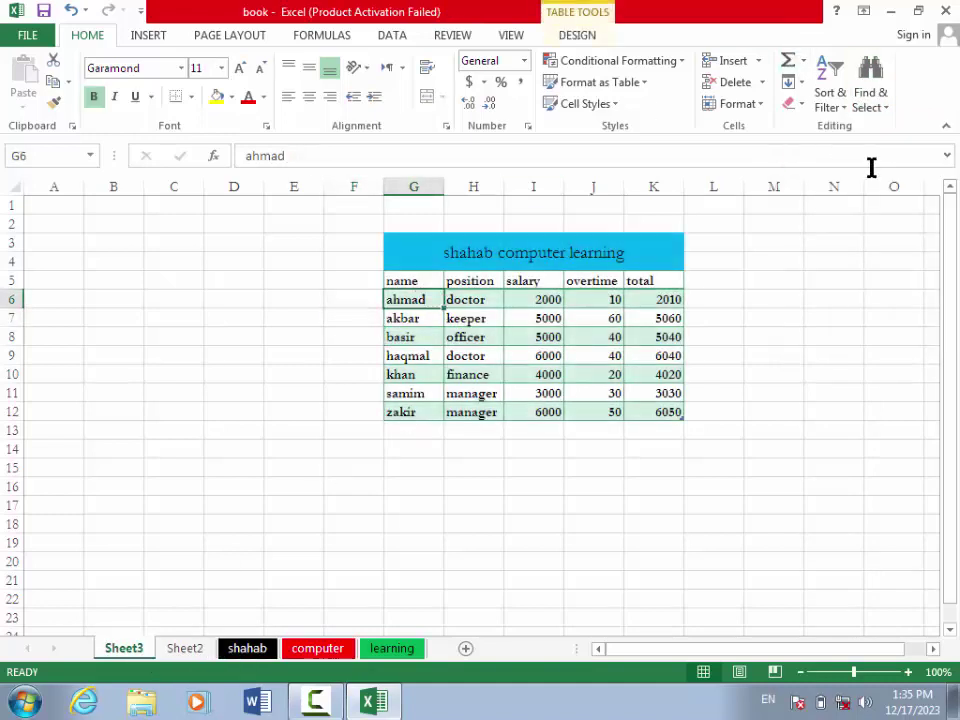
left_click(884, 112)
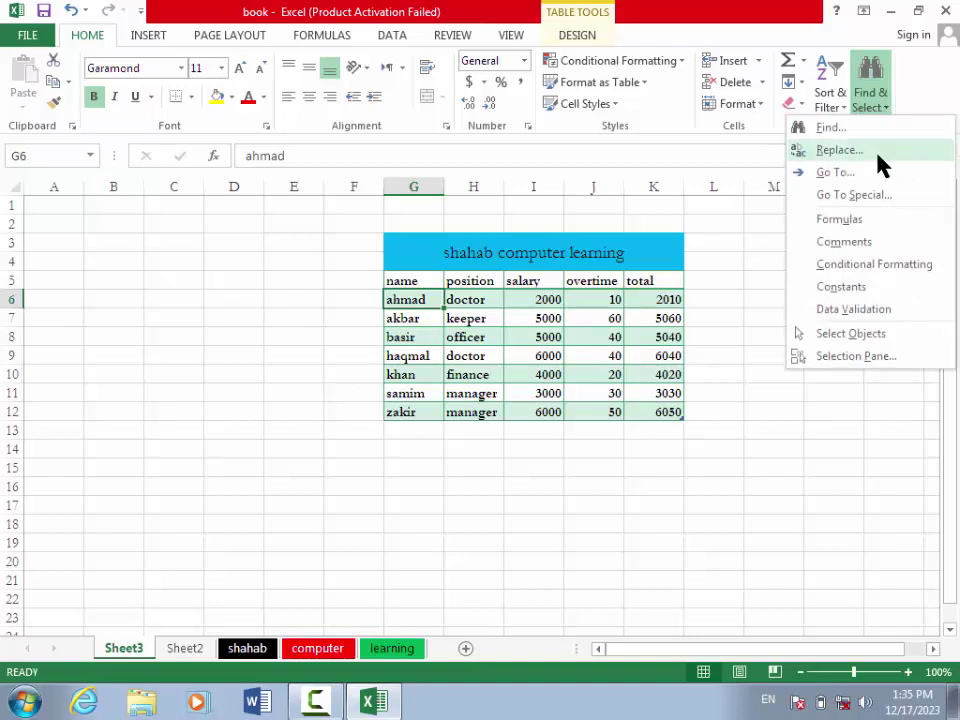
left_click(840, 150)
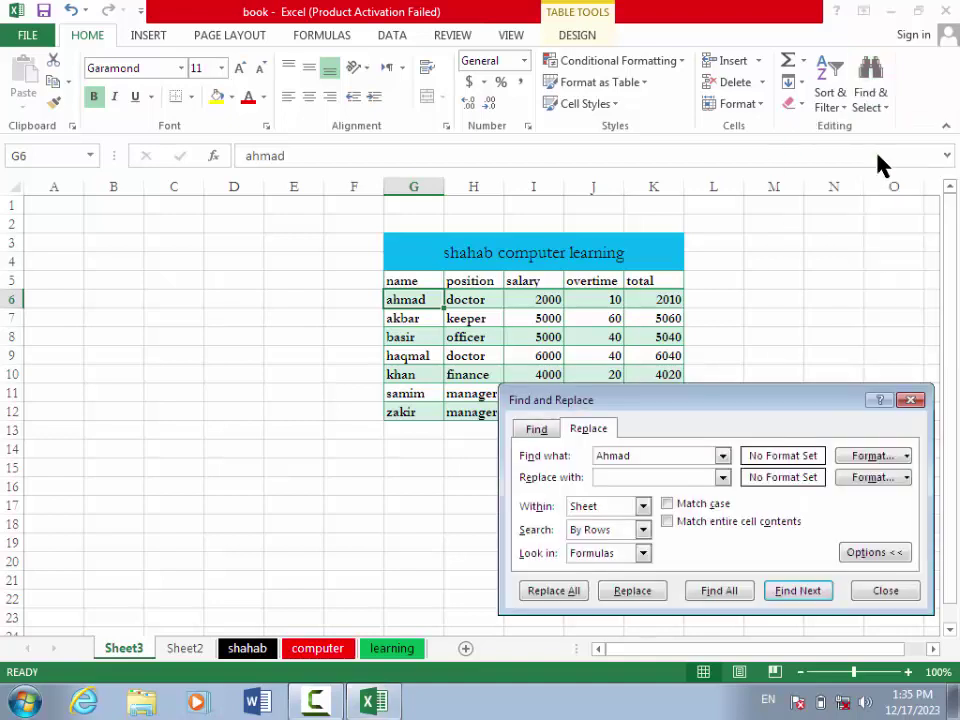
Step: Replace all occurrences of the first name in cell G9 with a different first name, and close the dialog
double_click(630, 456)
key("BackSpace")
type("haqmal")
left_click(553, 591)
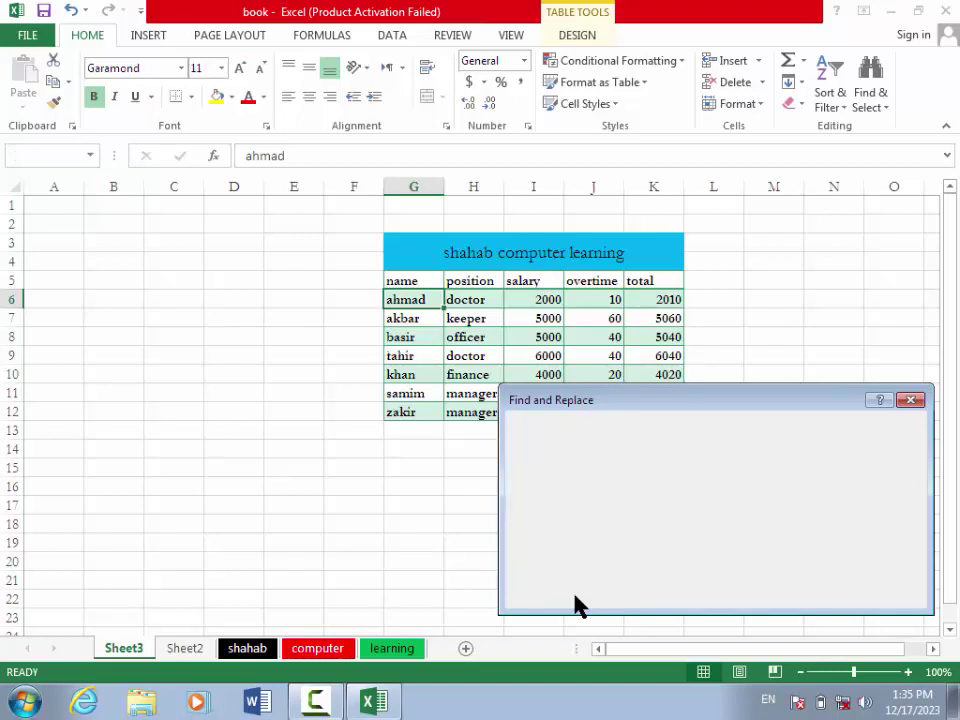
left_click(483, 399)
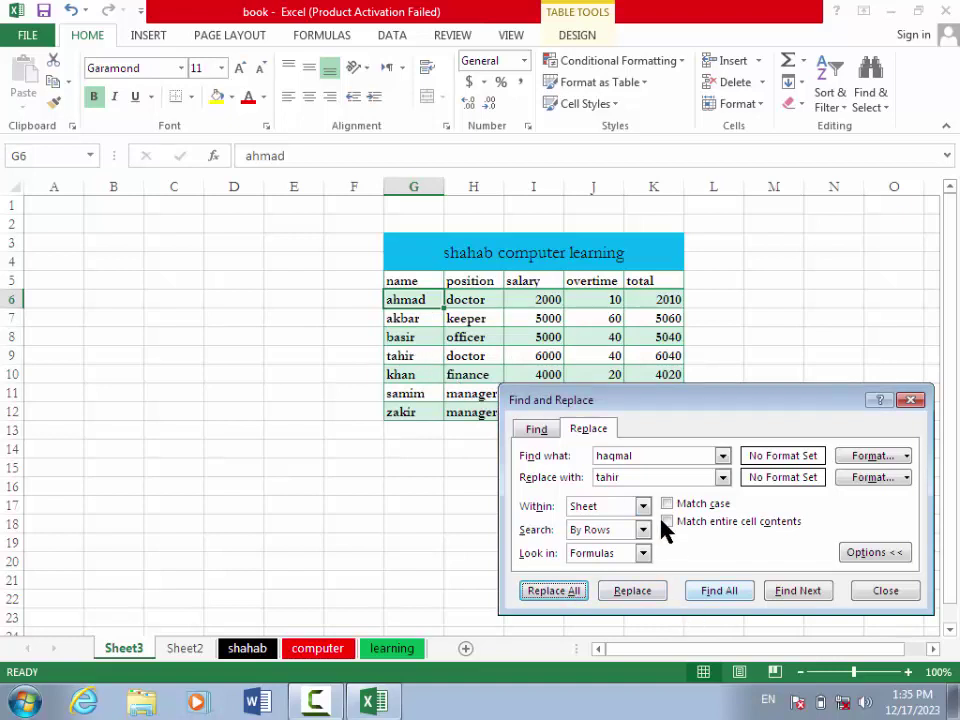
left_click(886, 590)
Step: Use Go To Special to look for cells with Comments on Sheet3, and dismiss the message
left_click(876, 100)
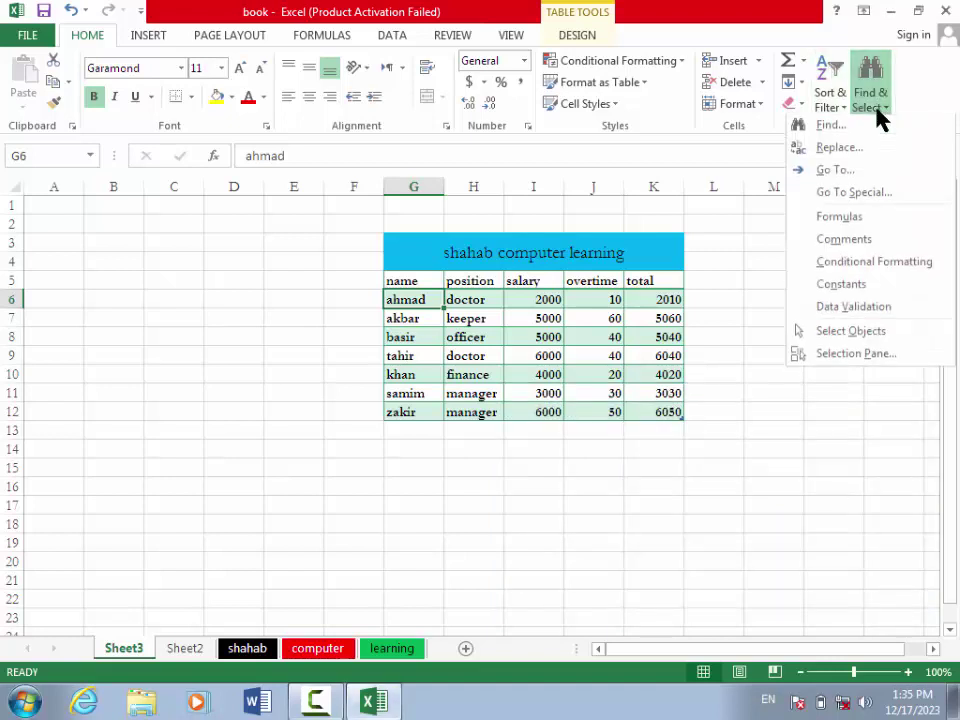
left_click(858, 198)
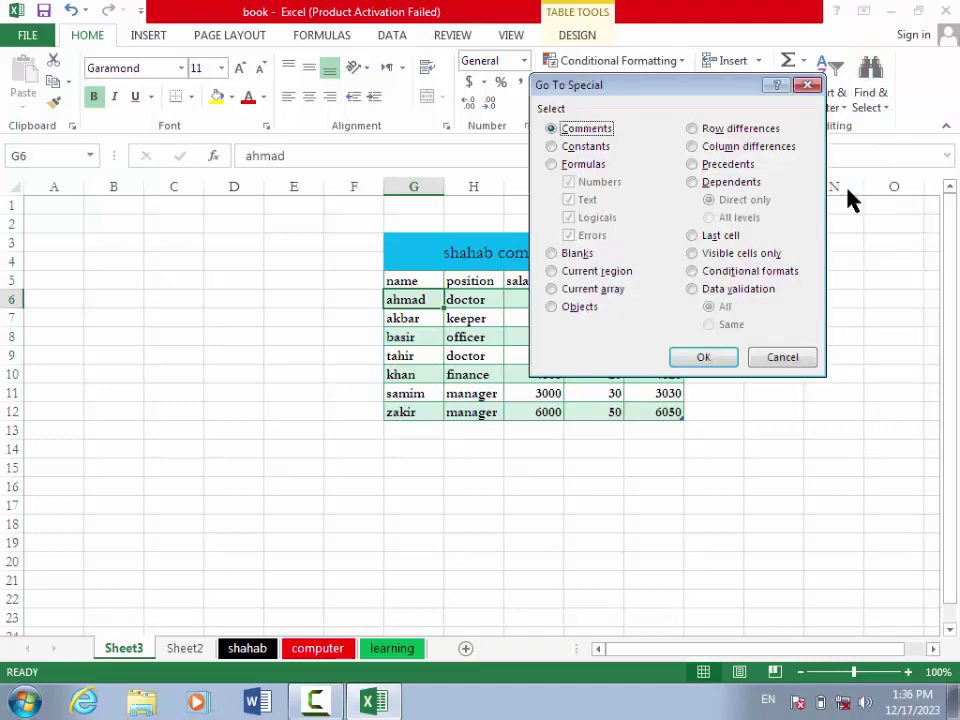
left_click_drag(712, 95, 790, 289)
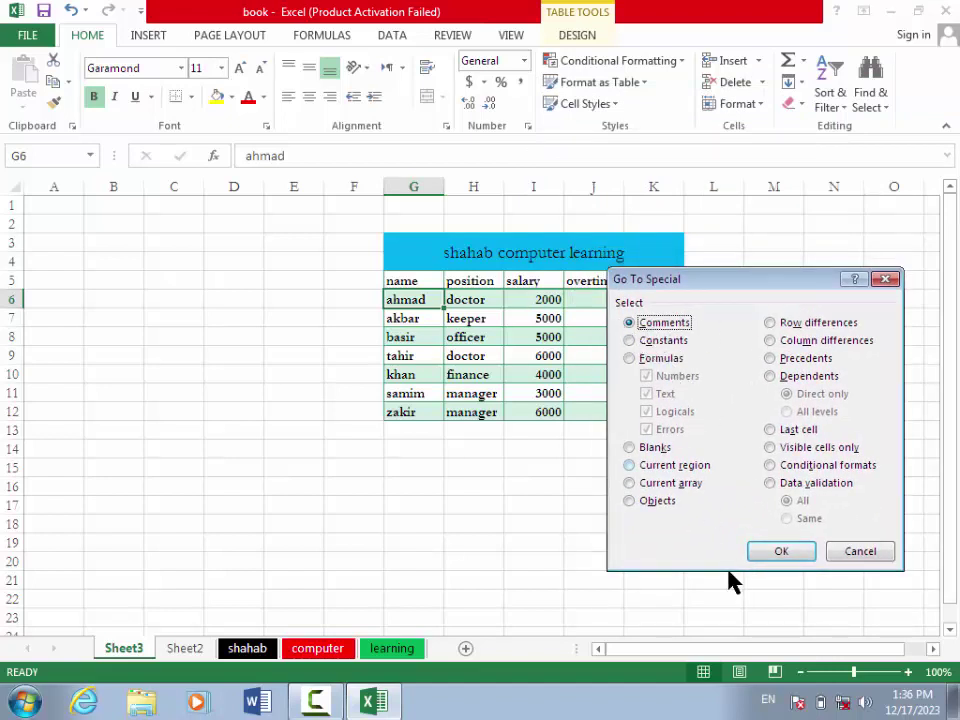
left_click(787, 554)
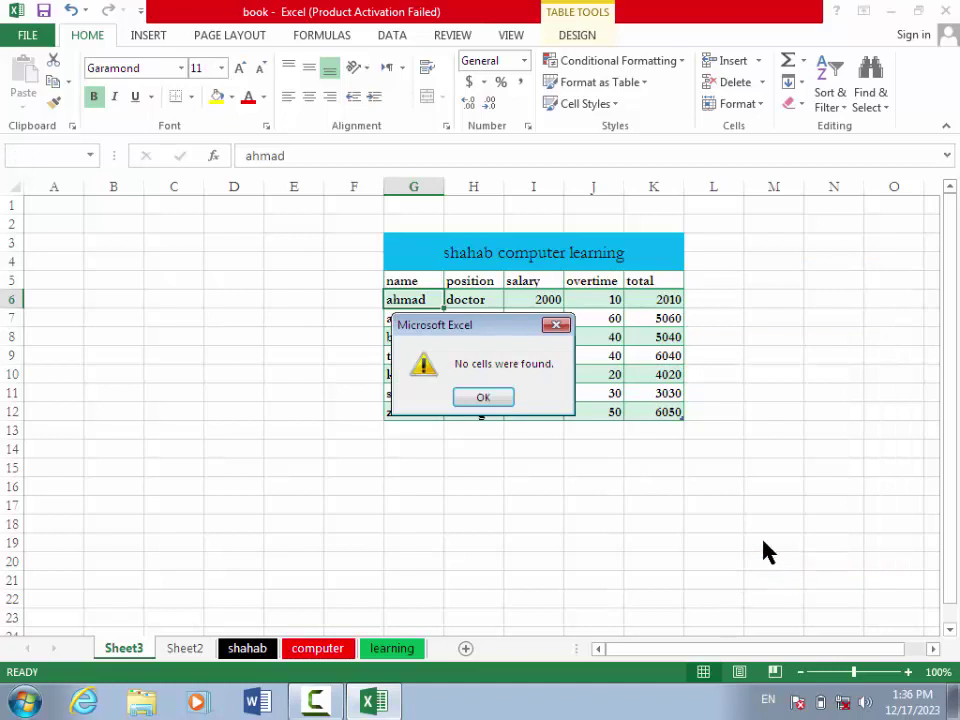
left_click(564, 325)
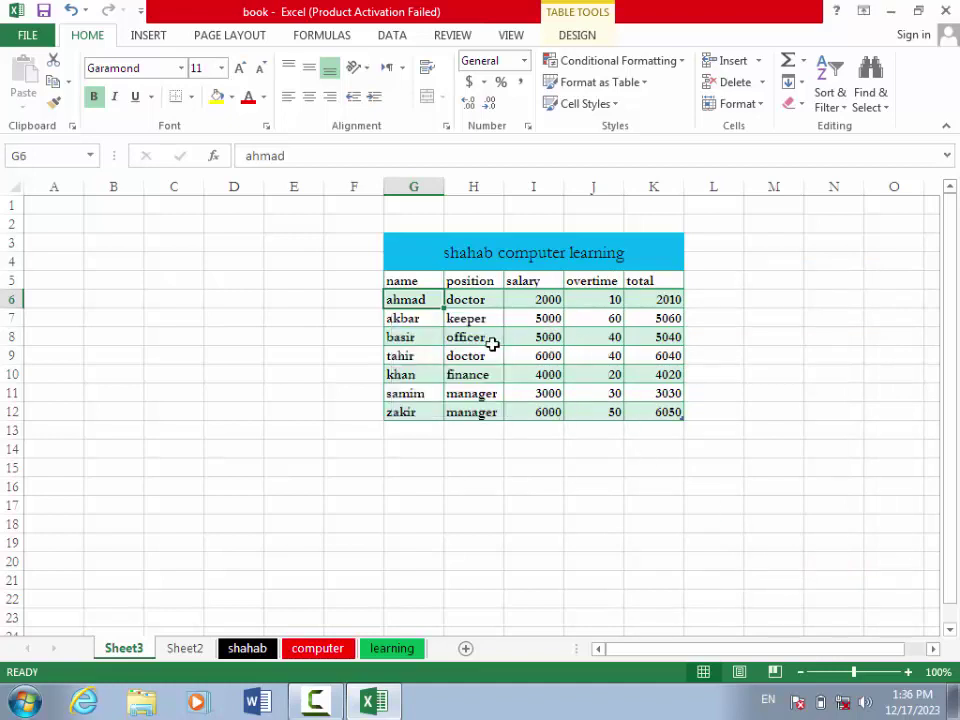
Step: Add a comment reading "he is afghan" to cell G11 in the name column
left_click(414, 394)
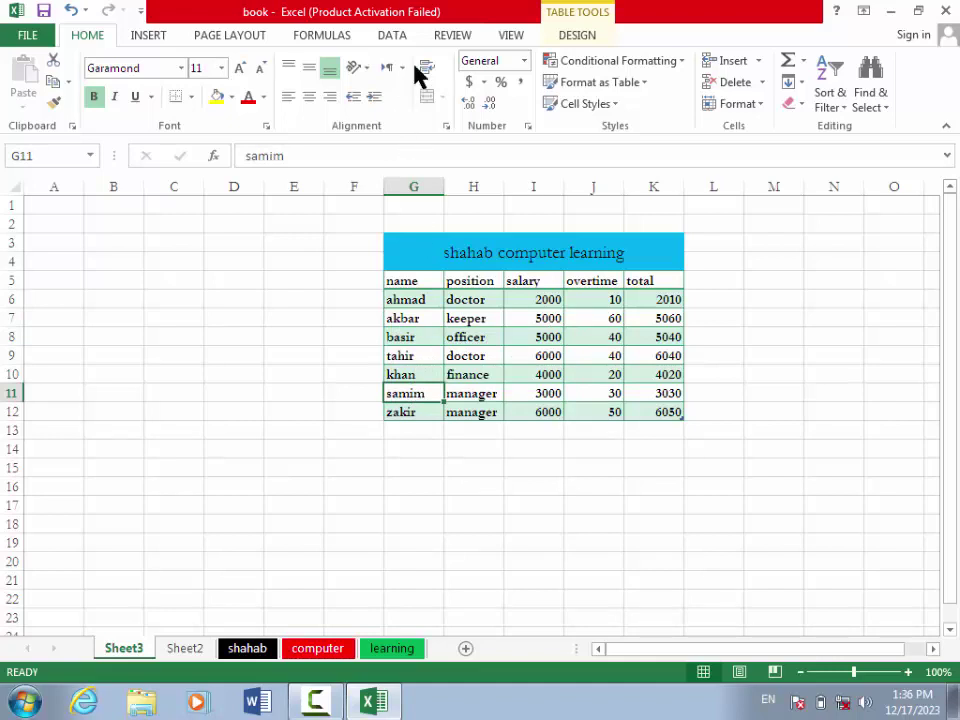
left_click(463, 36)
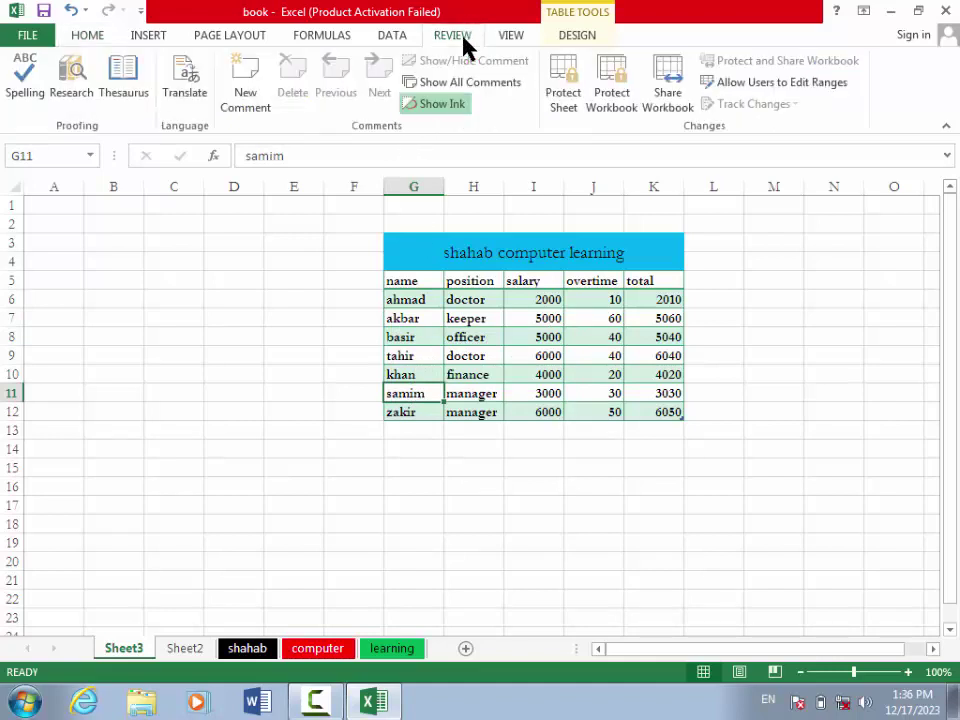
left_click(240, 100)
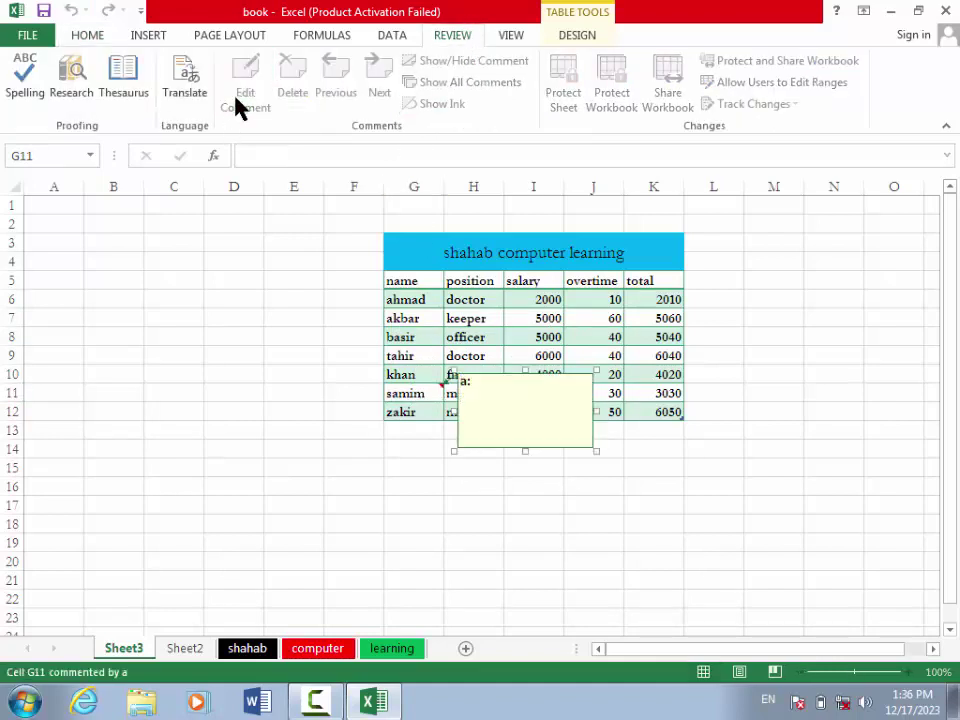
type("he is afghnsa")
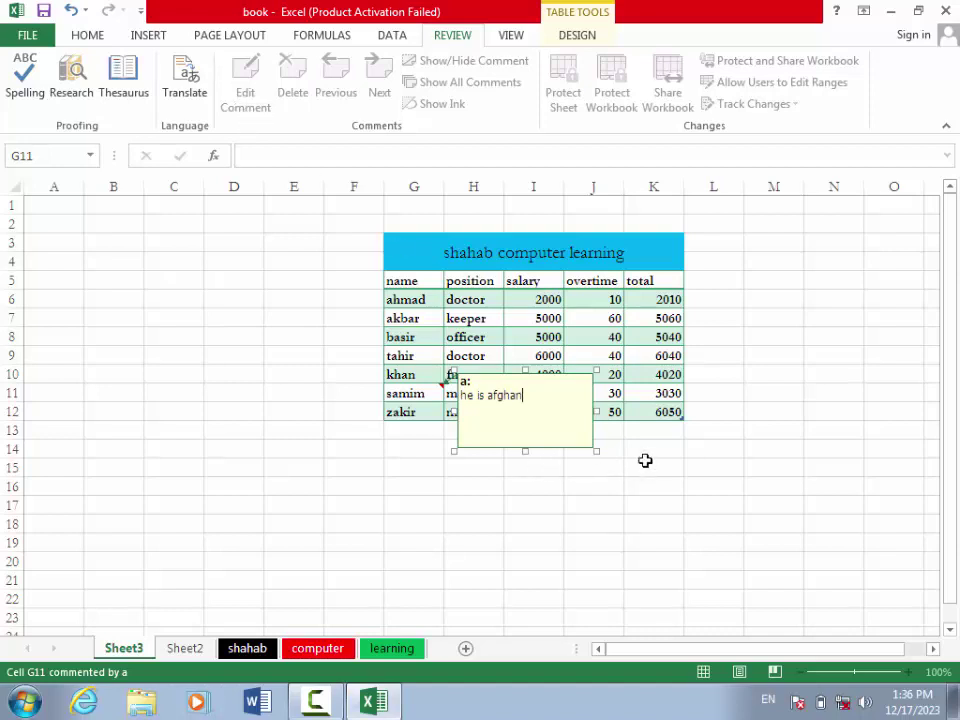
left_click(603, 373)
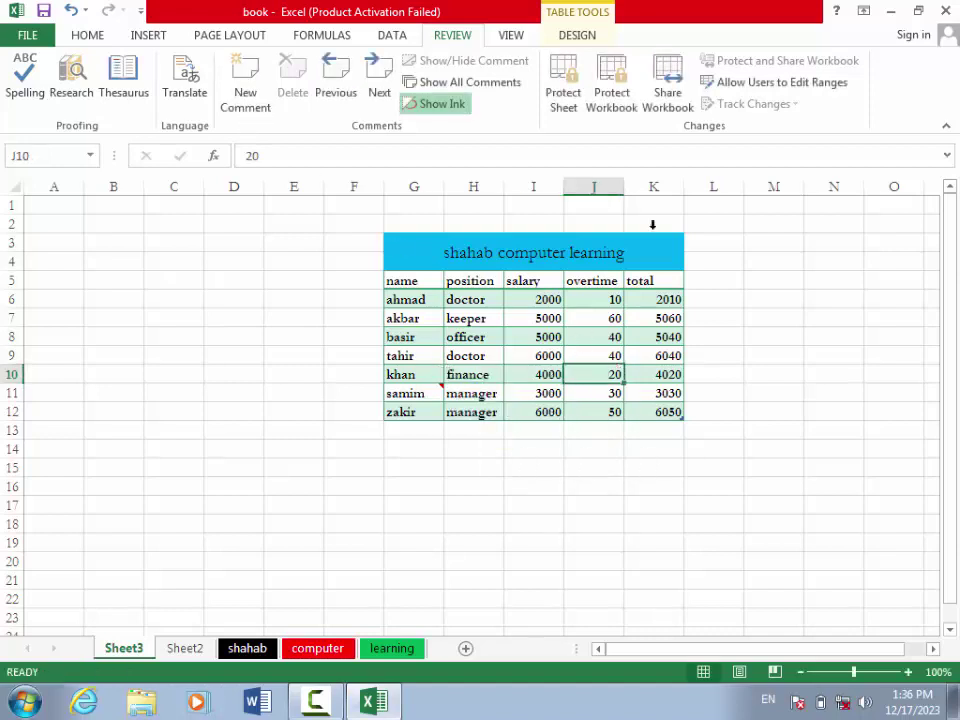
Step: Use Go To Special to select the cells with Comments, and display the comment on cell G11
left_click(92, 36)
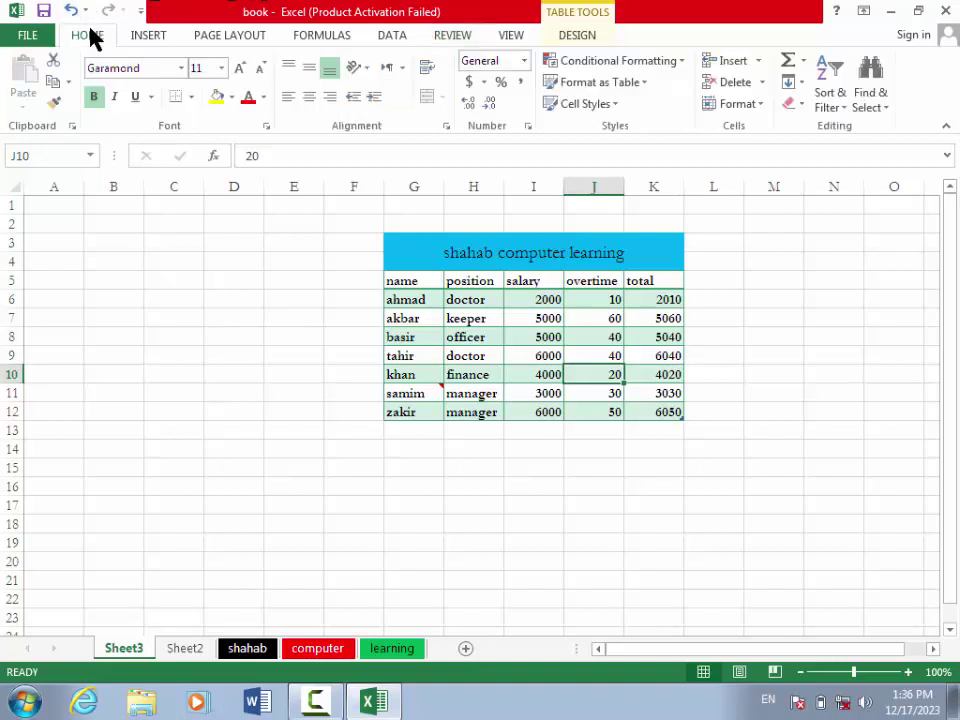
left_click(879, 113)
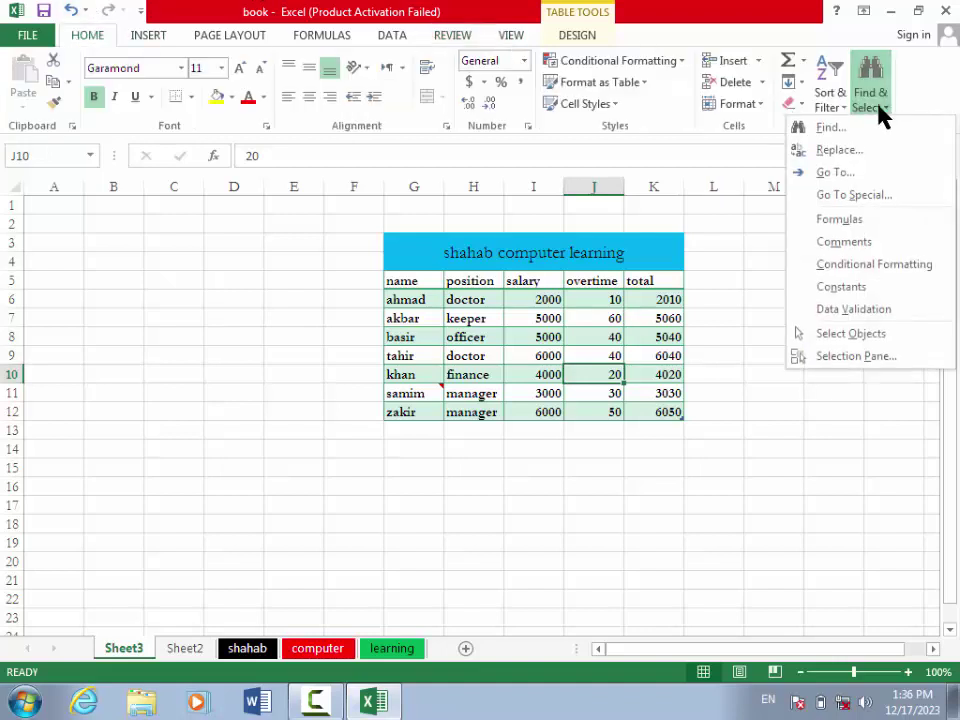
left_click(866, 196)
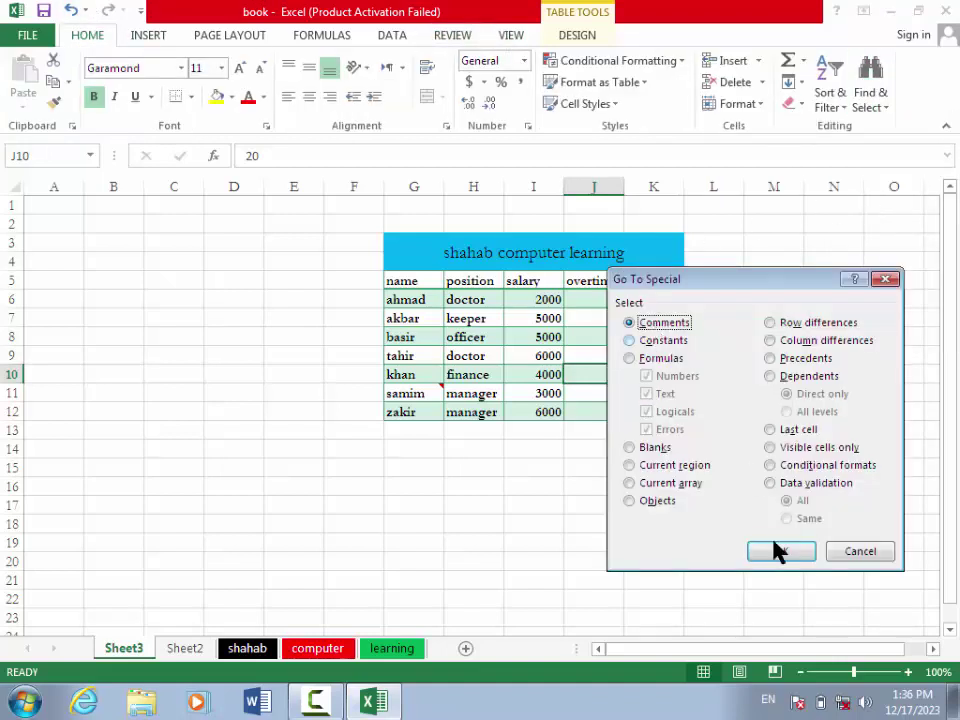
left_click(800, 558)
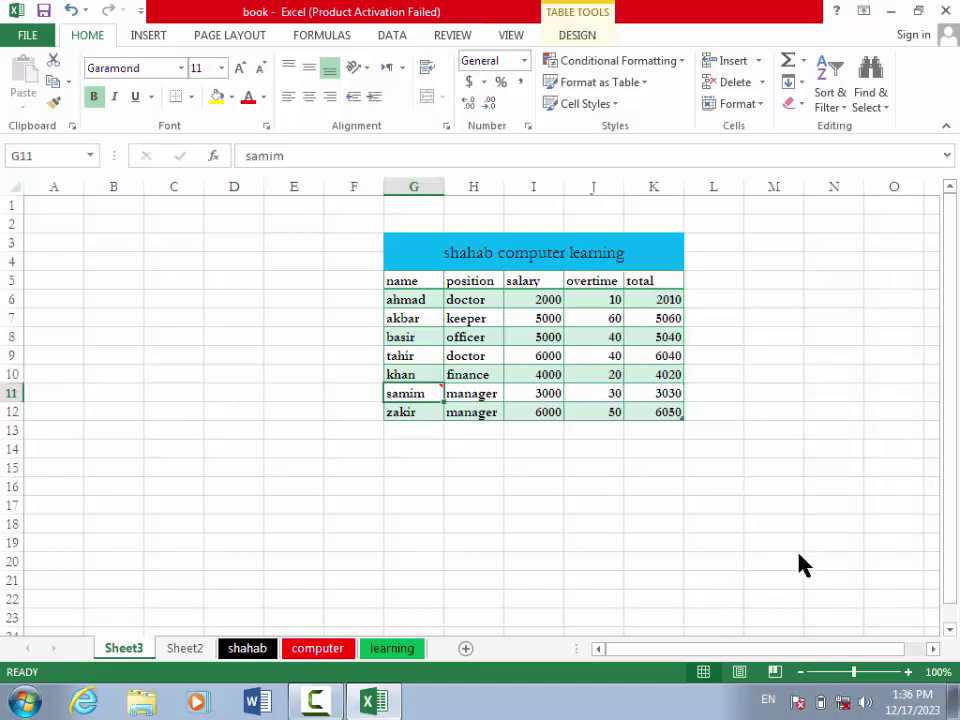
mouse_move(417, 389)
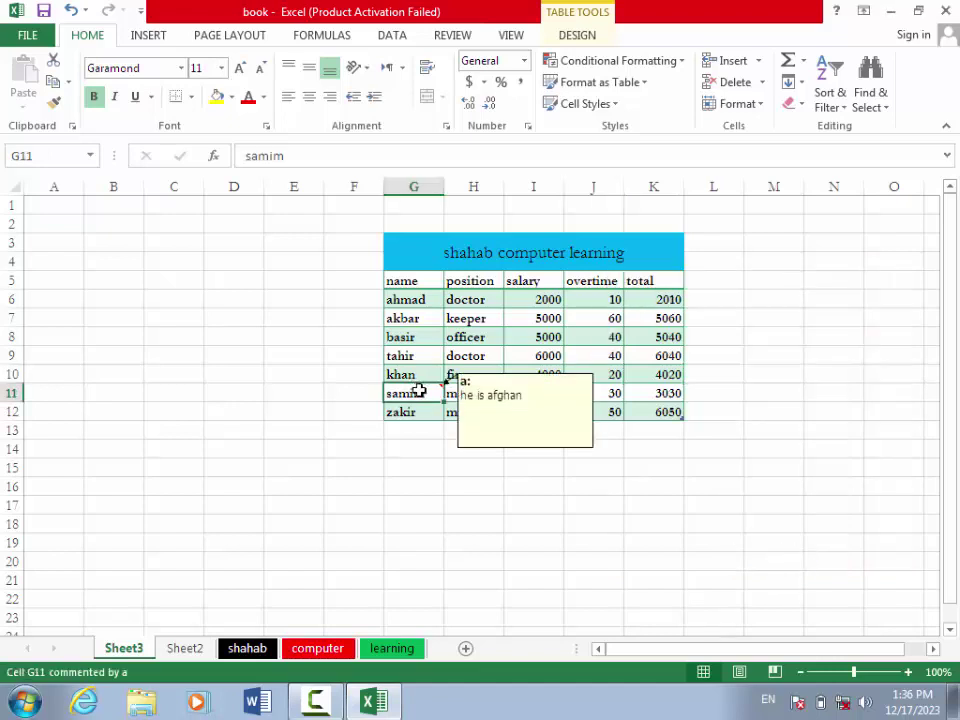
Step: Use Go To Special to select Constants on Sheet3, with only Text kept as the value type
left_click(882, 108)
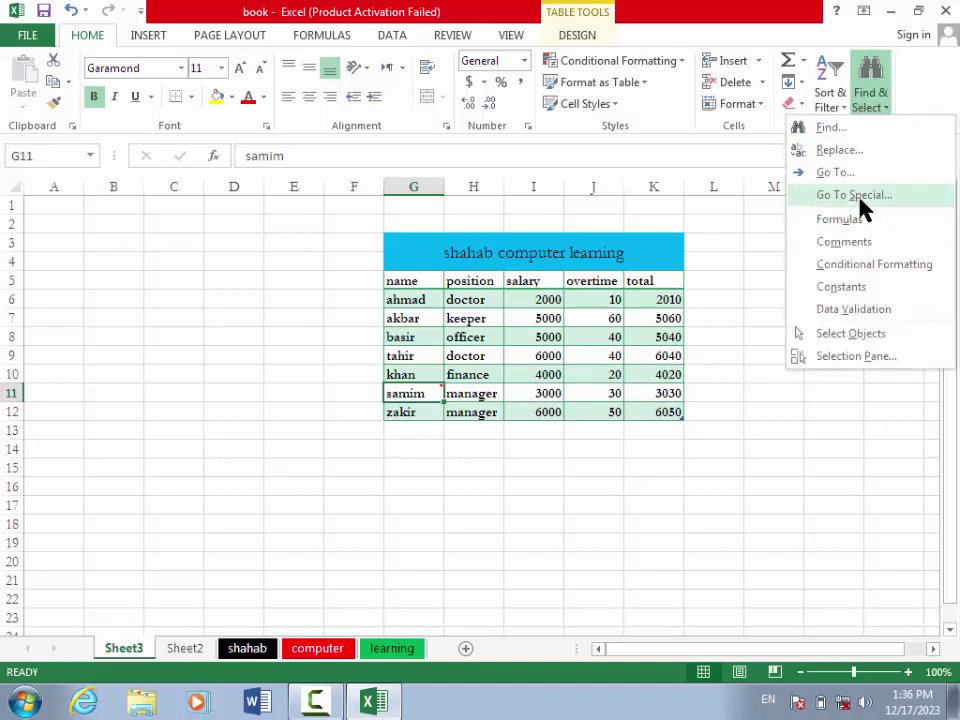
left_click(853, 195)
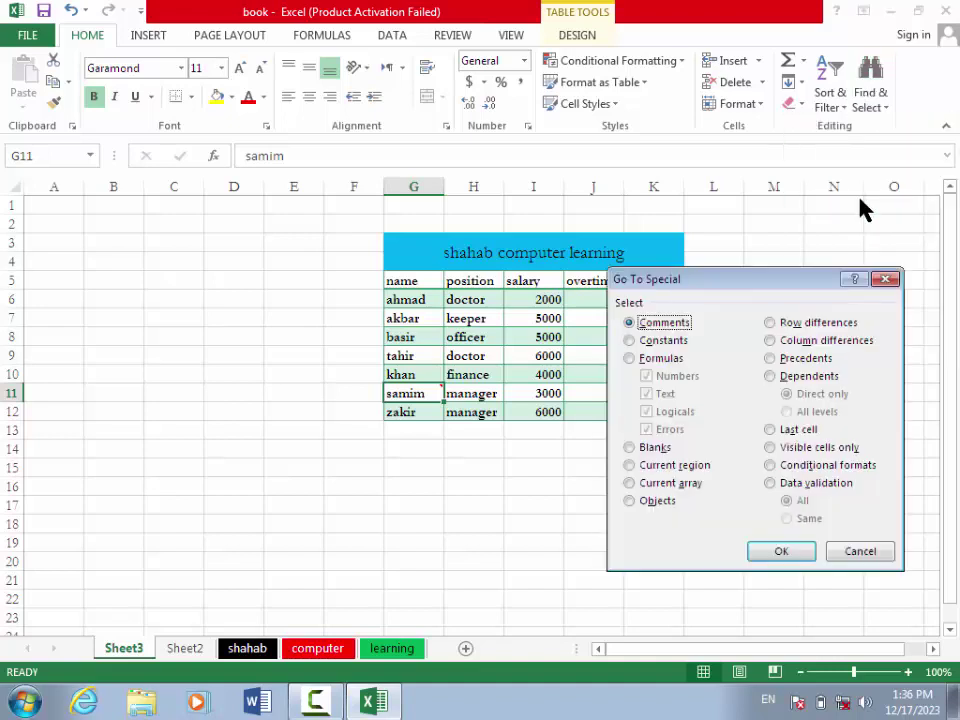
left_click(641, 342)
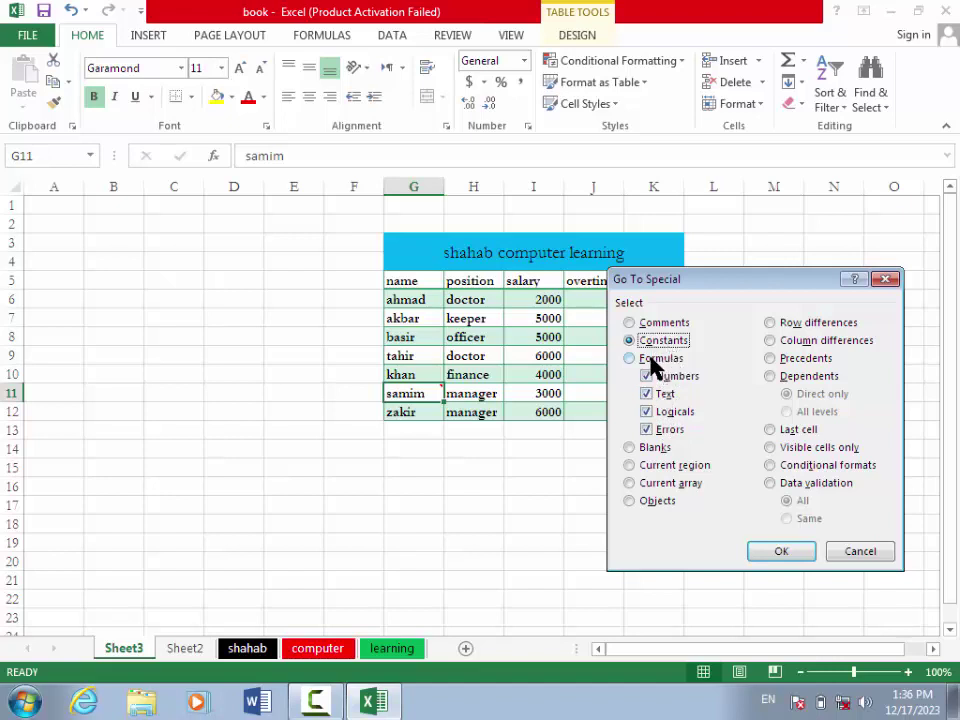
left_click(648, 430)
left_click(647, 412)
left_click(646, 378)
left_click(789, 559)
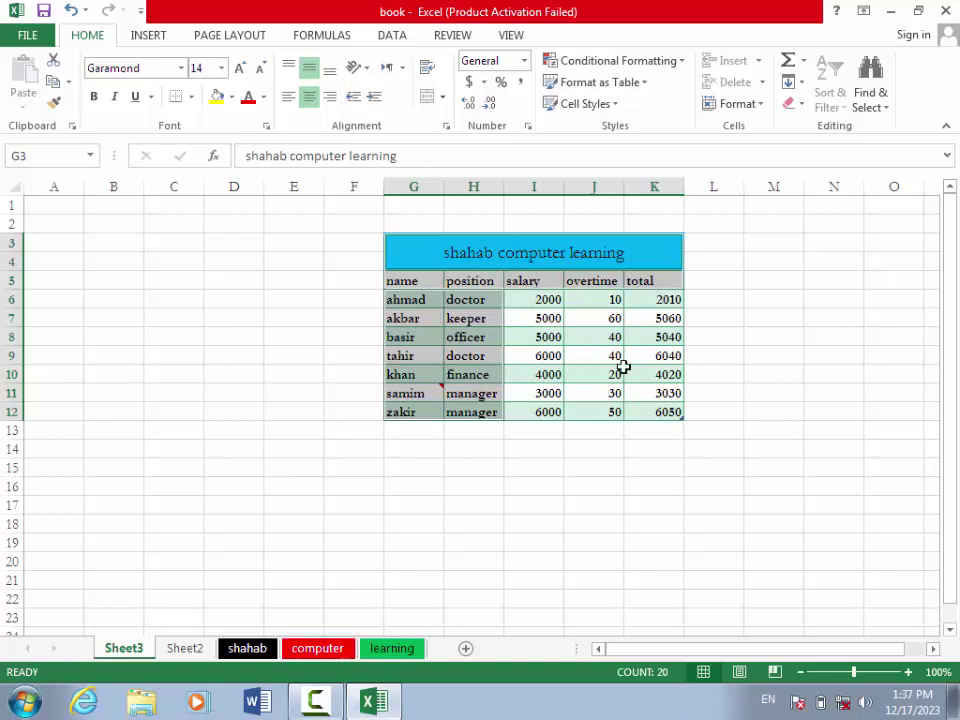
Step: Use Go To Special to look for Constants with only Numbers kept within the selected text cells, and dismiss the message
left_click(880, 118)
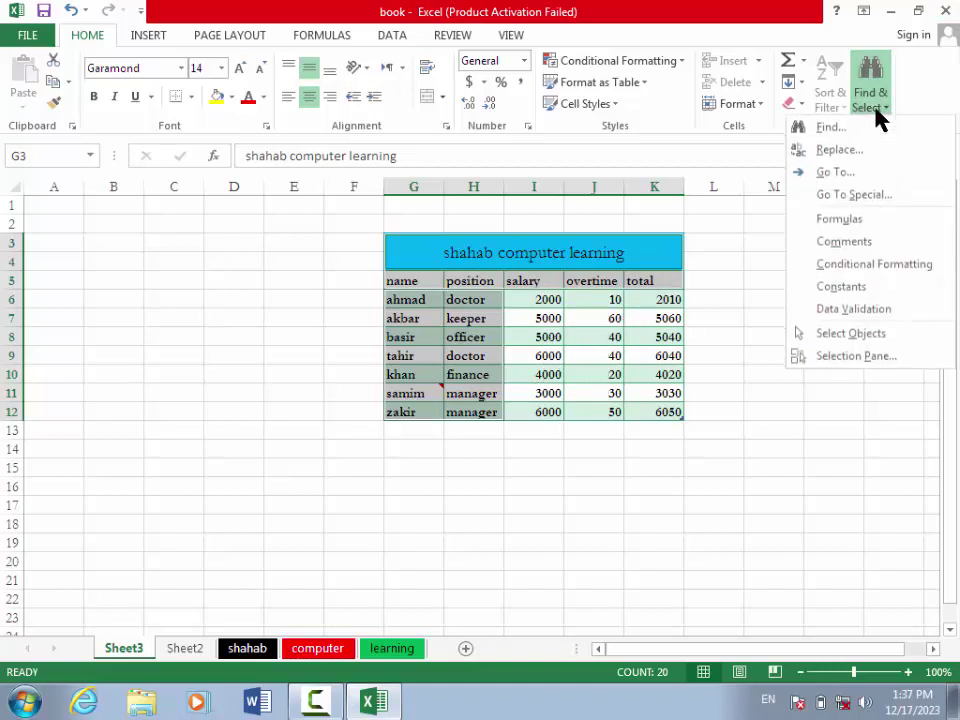
left_click(842, 196)
left_click(646, 341)
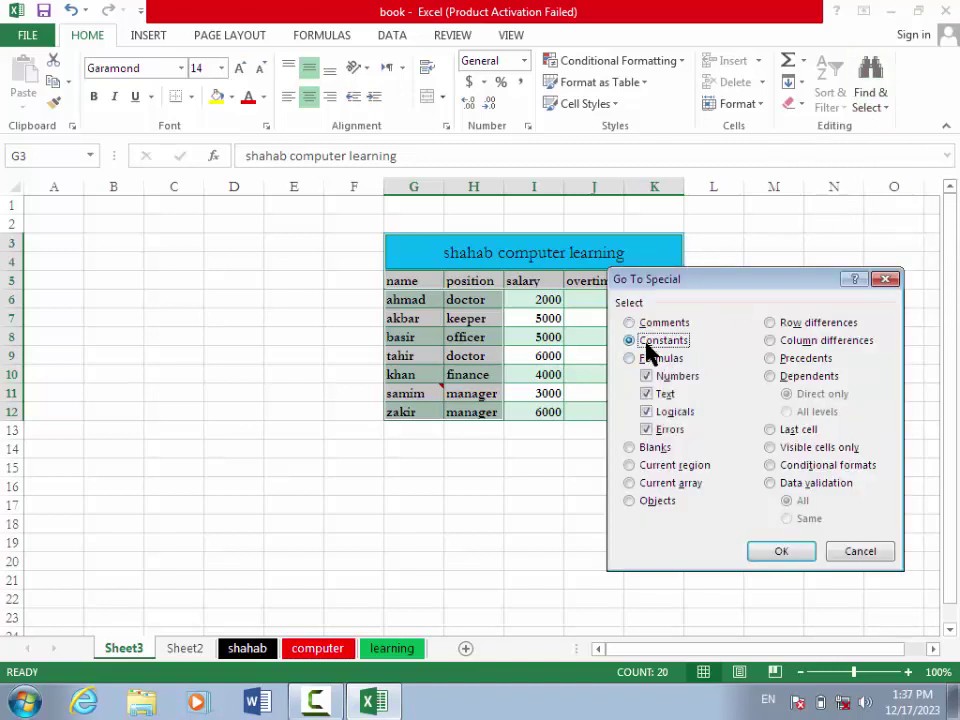
left_click(647, 394)
left_click(647, 412)
left_click(647, 429)
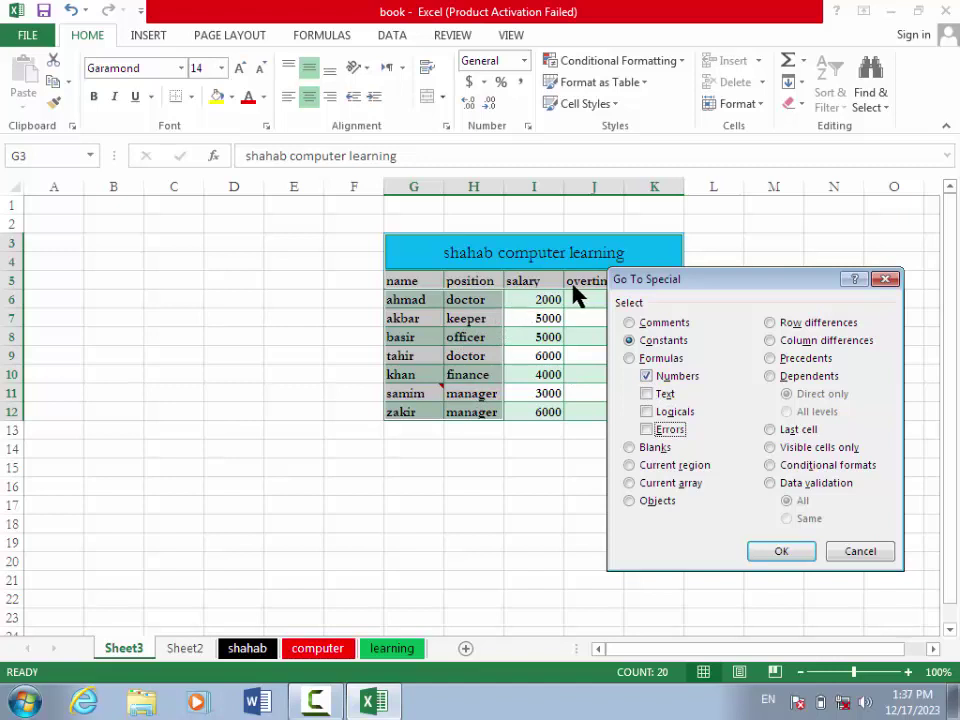
left_click(791, 551)
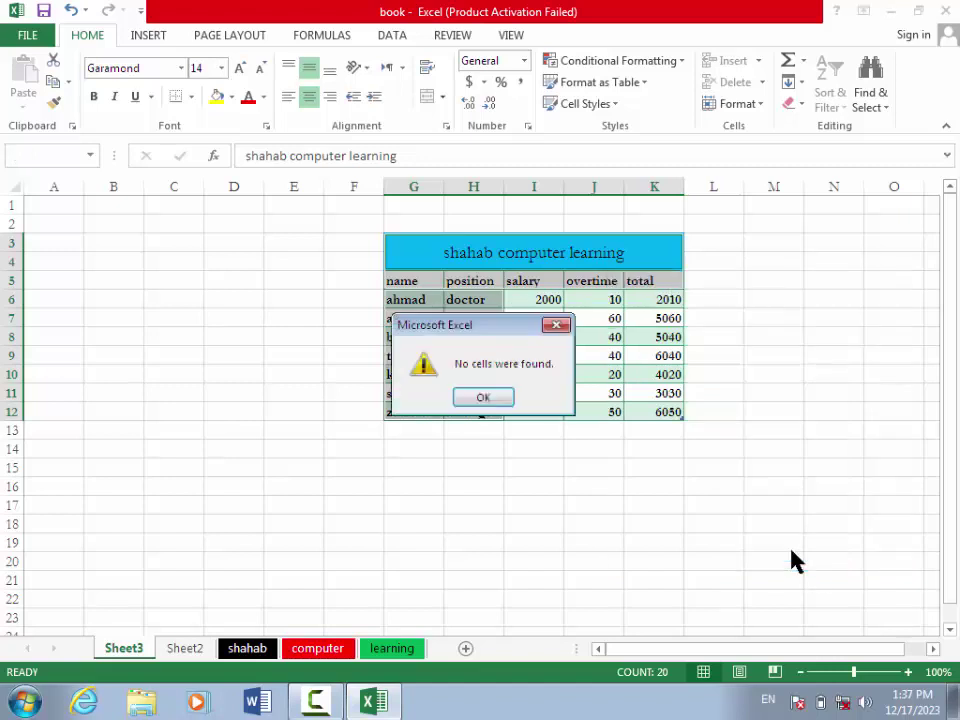
left_click(503, 398)
Step: Repeat the Go To Special search for numeric Constants, excluding Text, Logicals and Errors, and dismiss the message
left_click(885, 112)
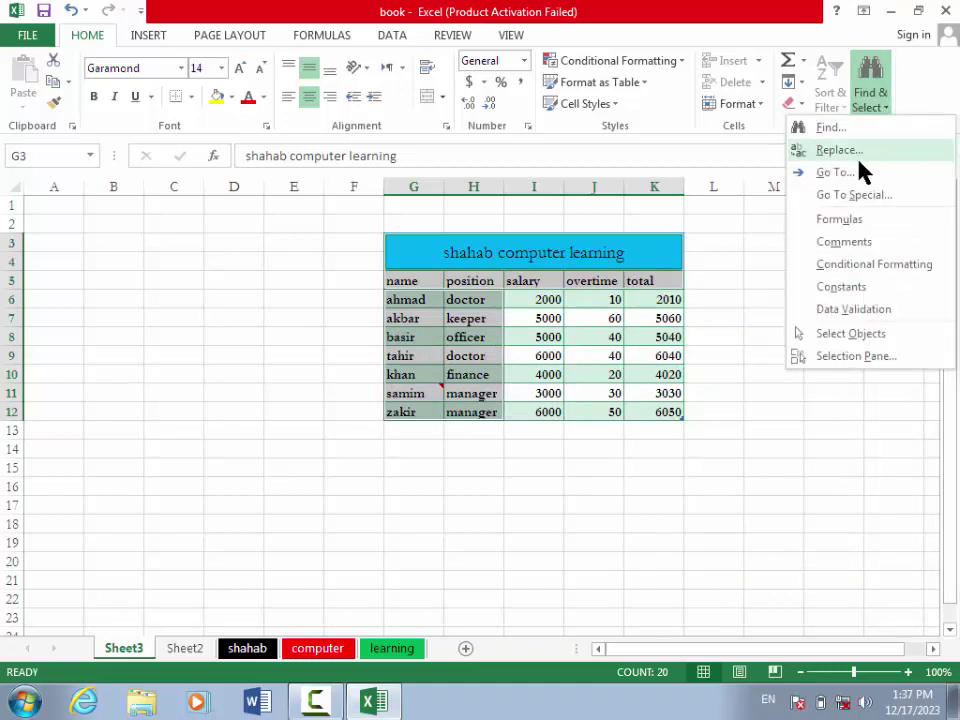
left_click(848, 196)
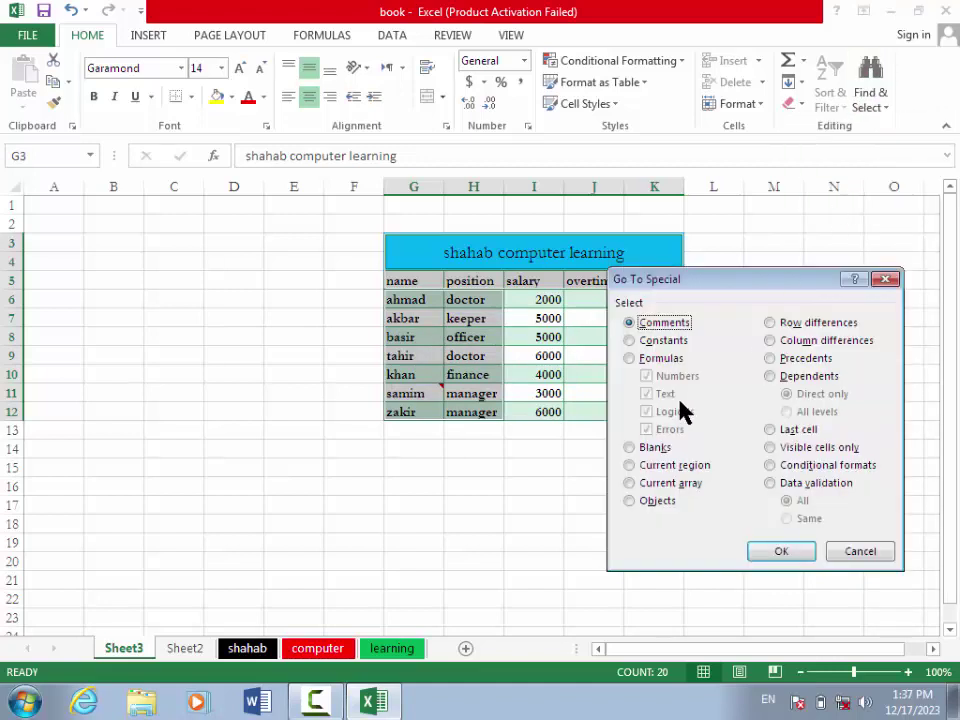
left_click(655, 343)
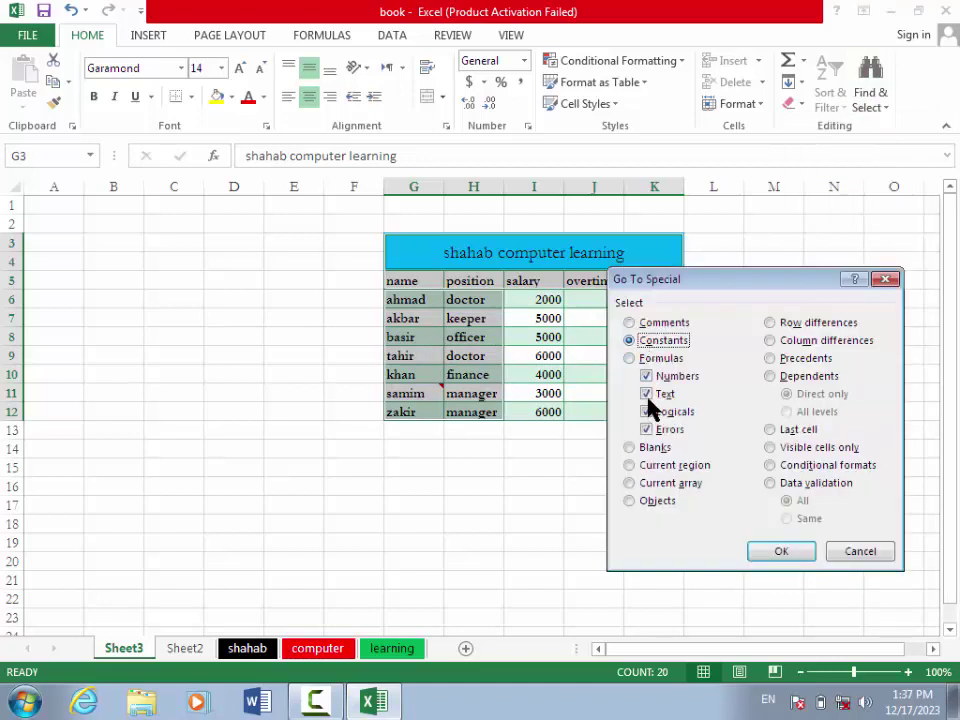
left_click(647, 395)
left_click(647, 411)
left_click(647, 430)
left_click(800, 552)
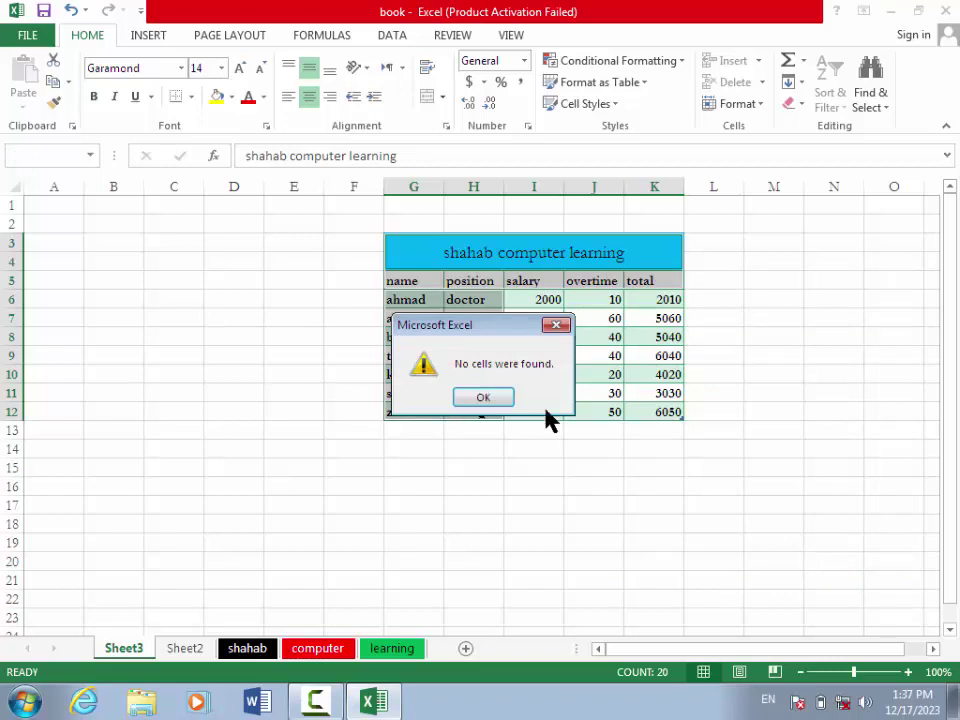
left_click(483, 398)
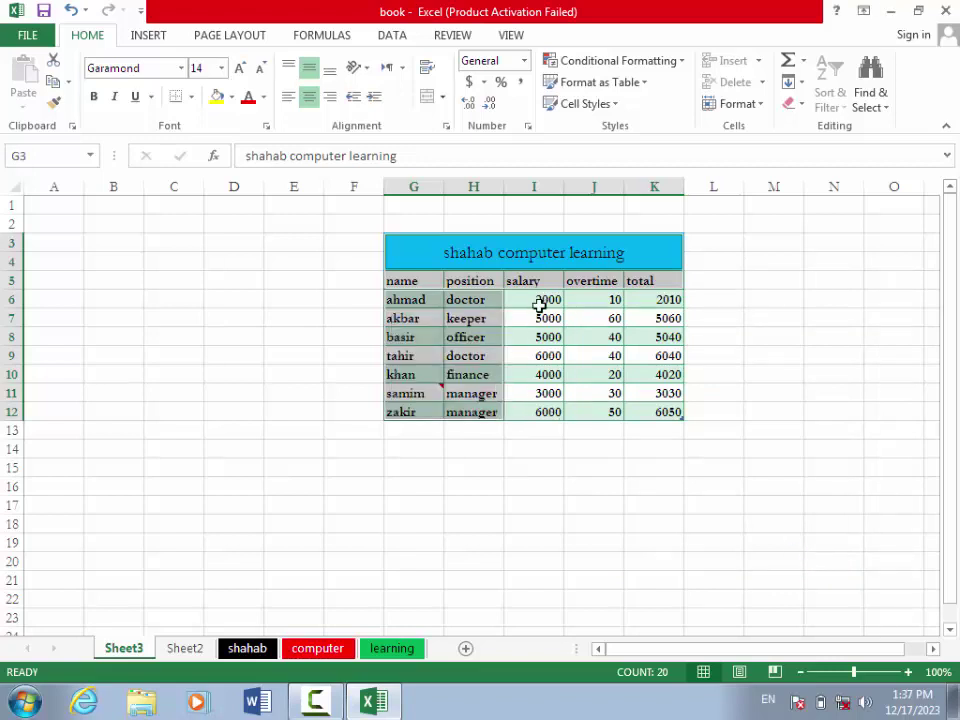
Step: From salary cell I7, use Go To Special to select all Formulas cells, keeping Numbers, Text, Logicals and Errors included
left_click(553, 320)
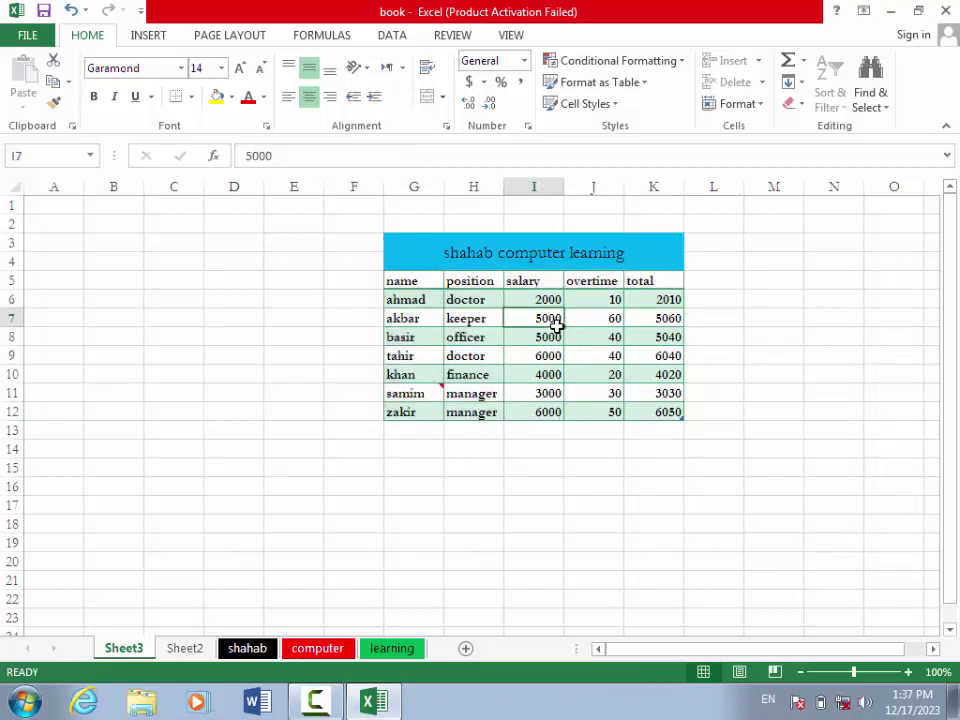
left_click(886, 104)
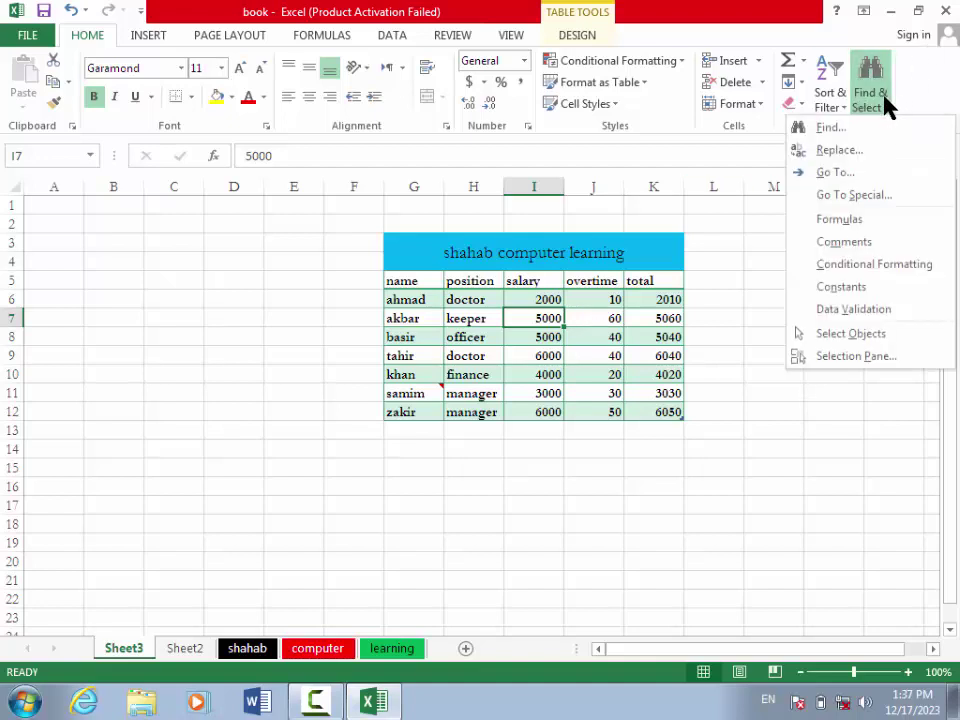
left_click(846, 196)
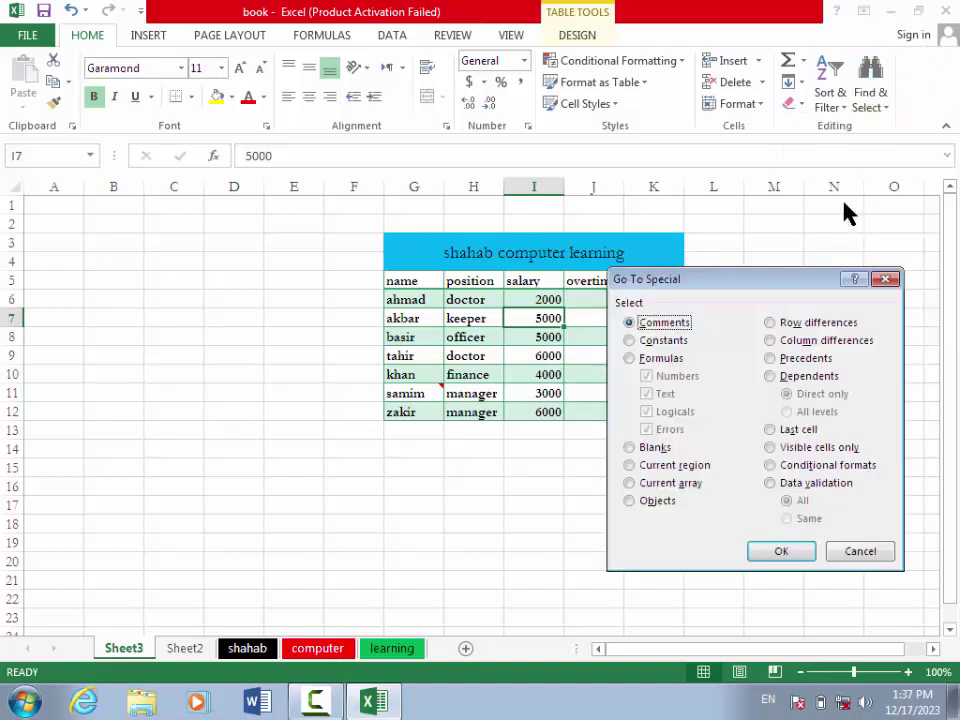
left_click(648, 360)
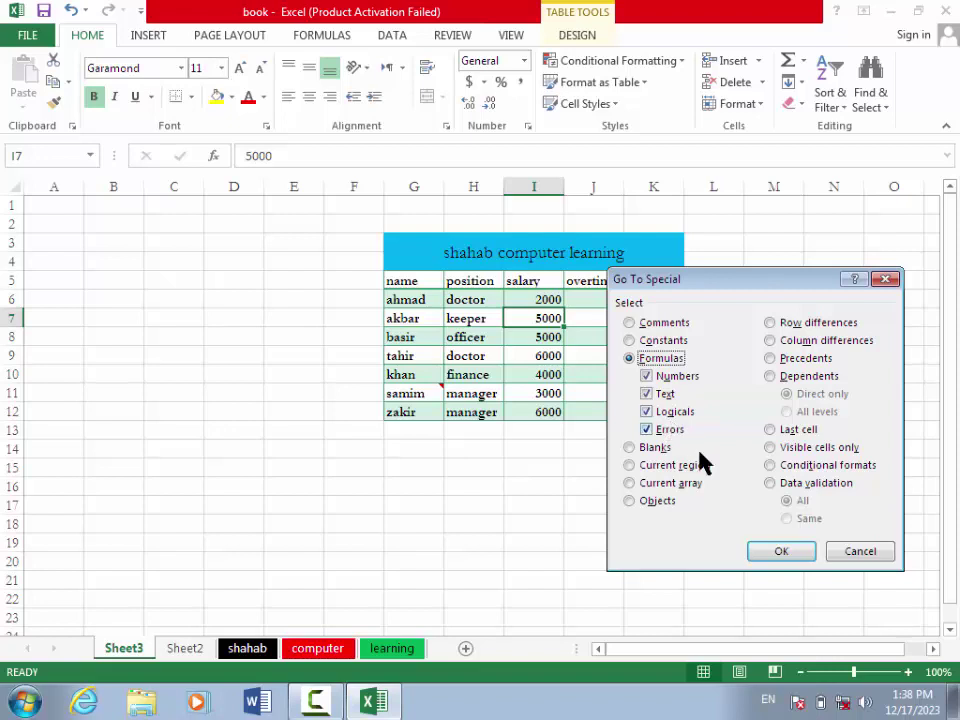
left_click(774, 551)
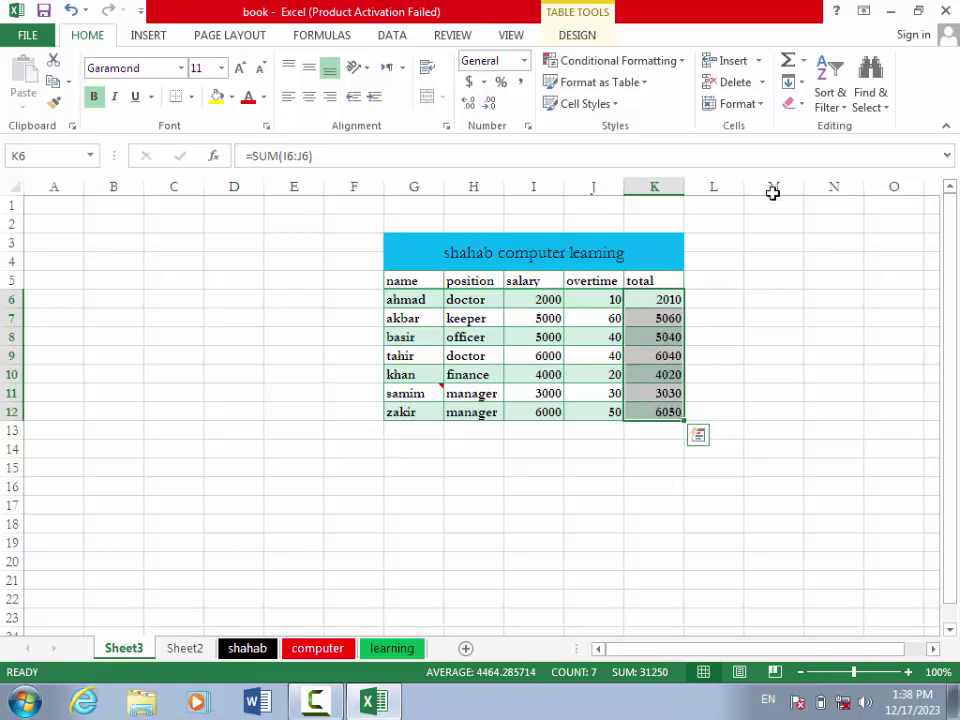
Step: Review the Formulas option and its value types in Go To Special once more, and close the dialog
left_click(872, 100)
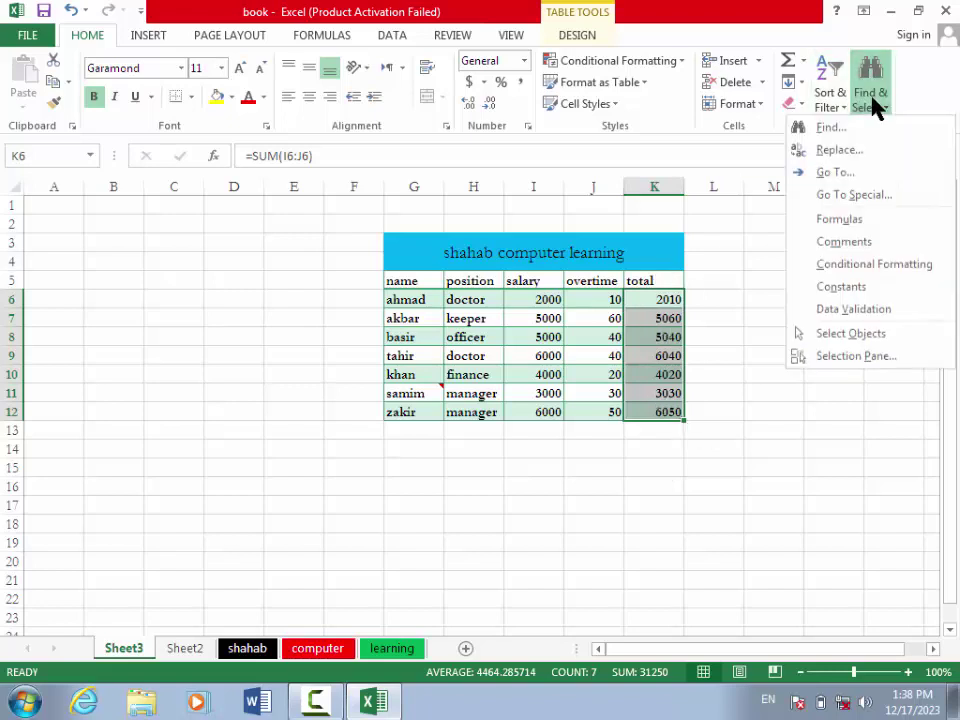
left_click(852, 195)
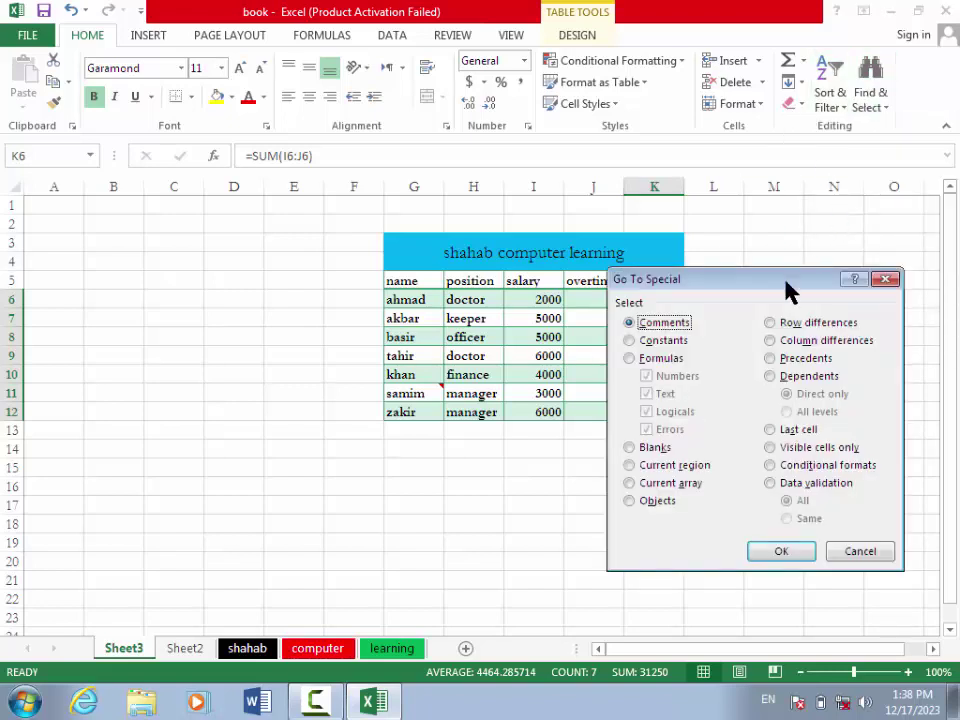
left_click(630, 360)
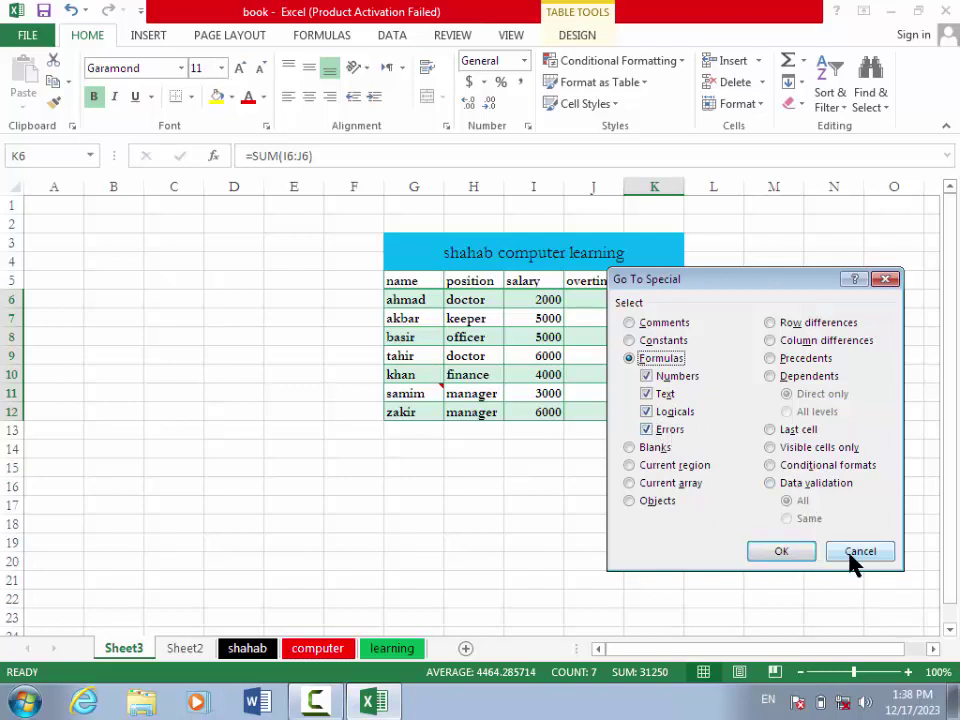
left_click(781, 551)
Step: Enter the formula =SUM(H12+100) in cell I17 to produce a formula error
left_click(562, 497)
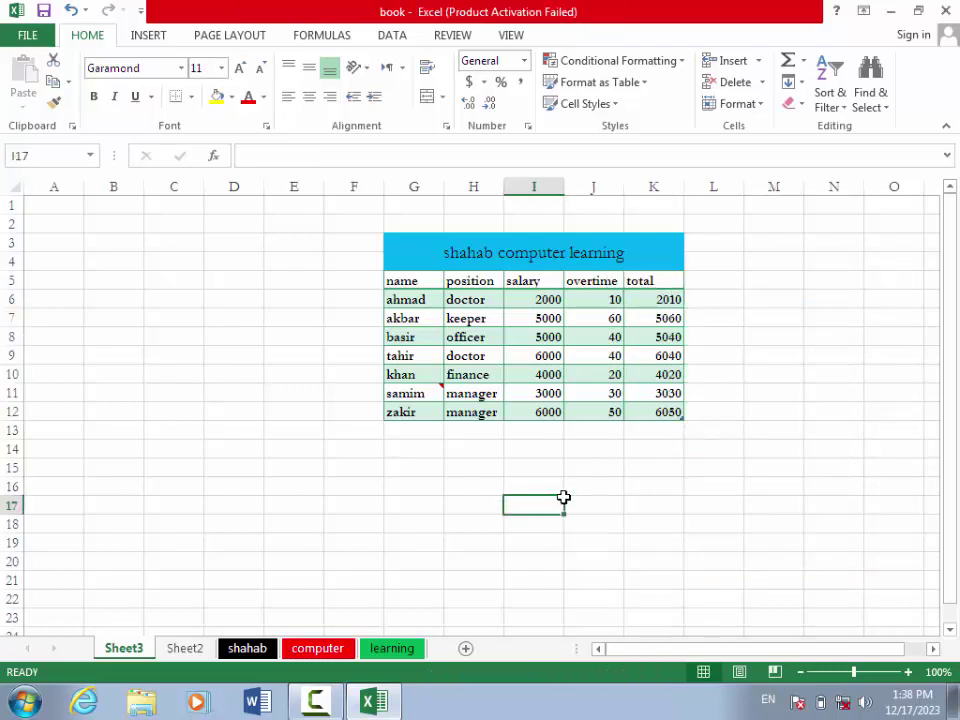
type("=sum")
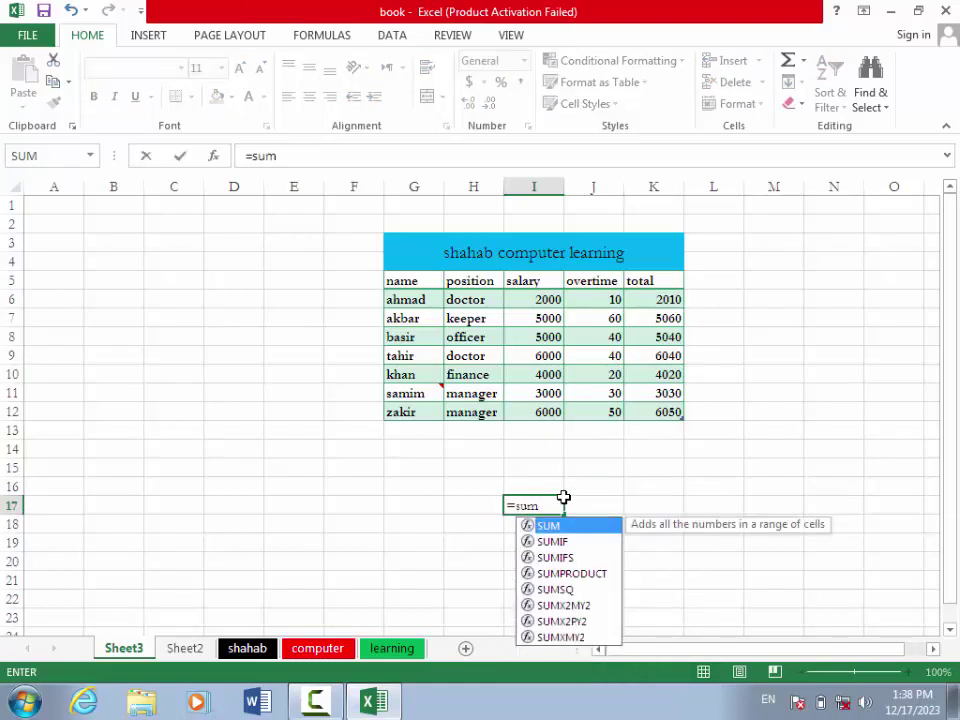
type("(")
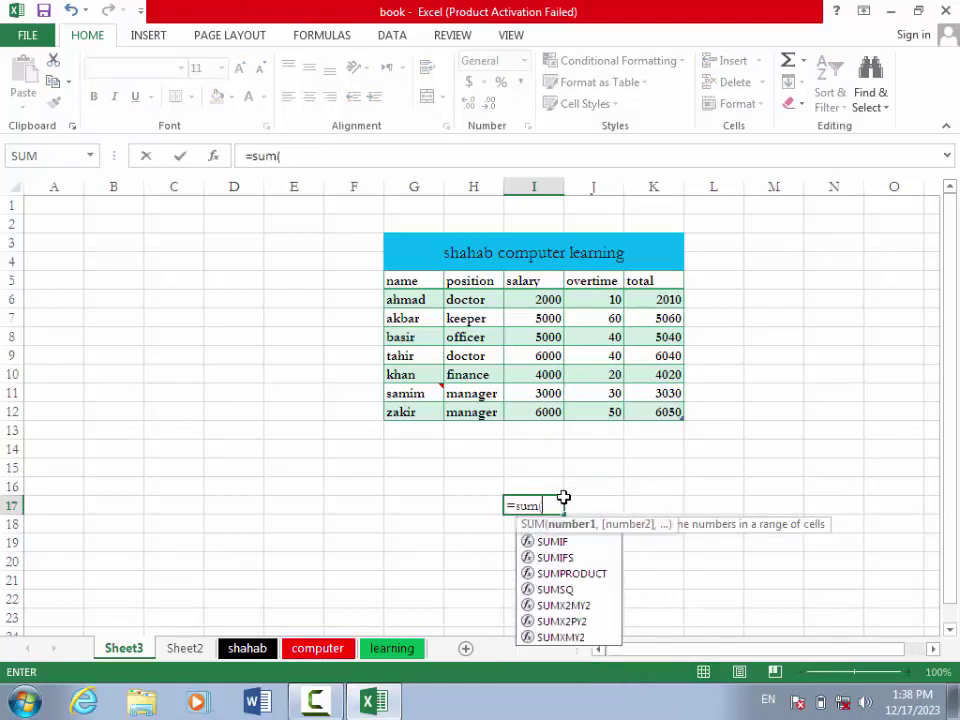
left_click(463, 413)
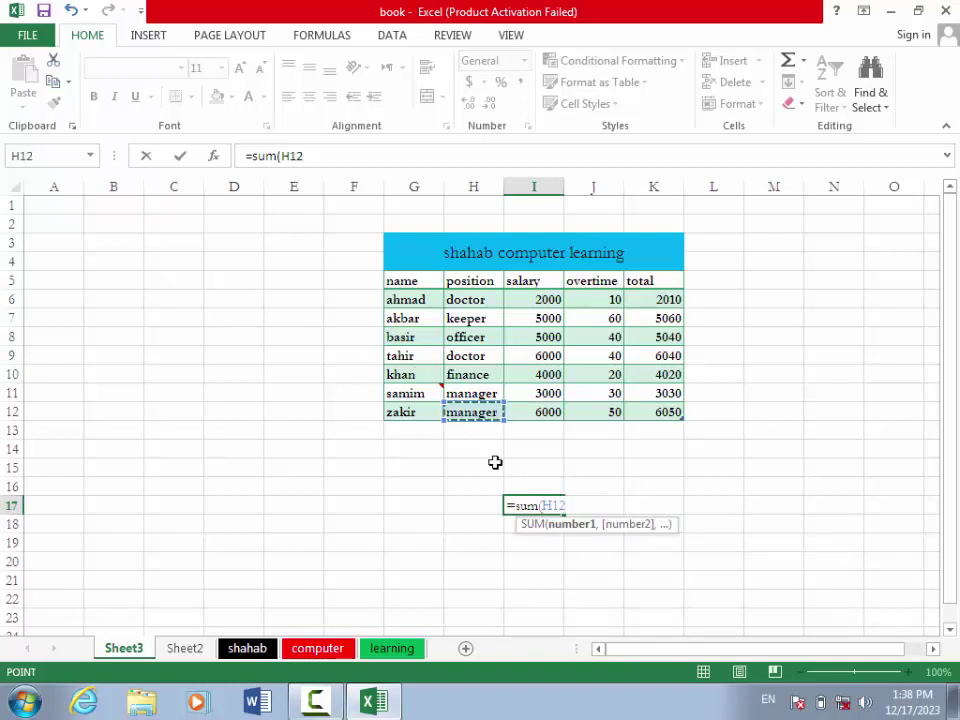
type("+")
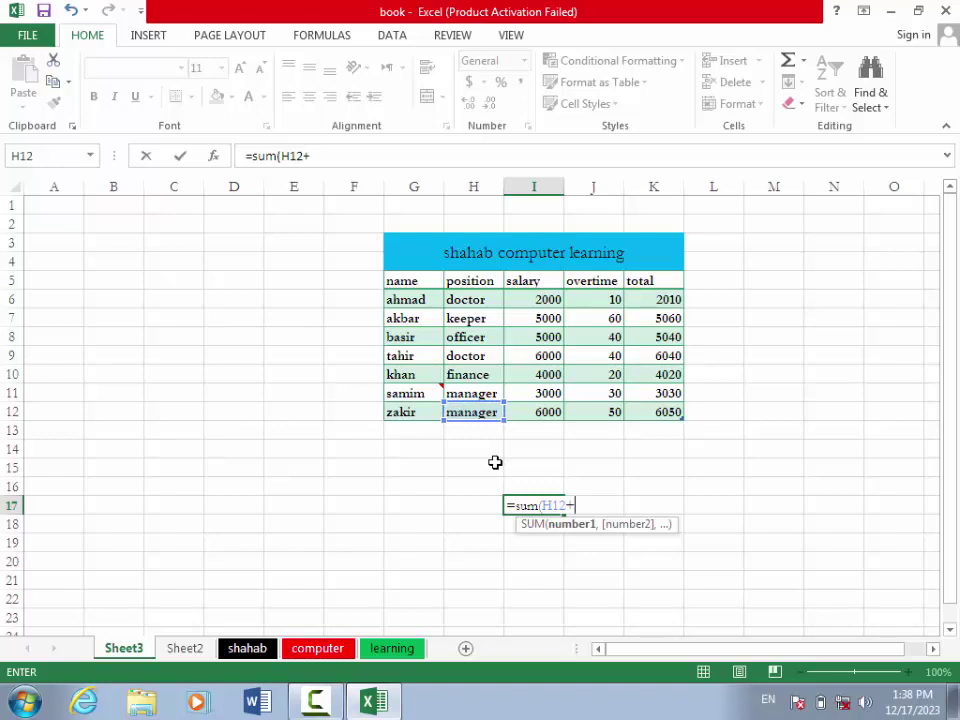
type("100)")
key("Return")
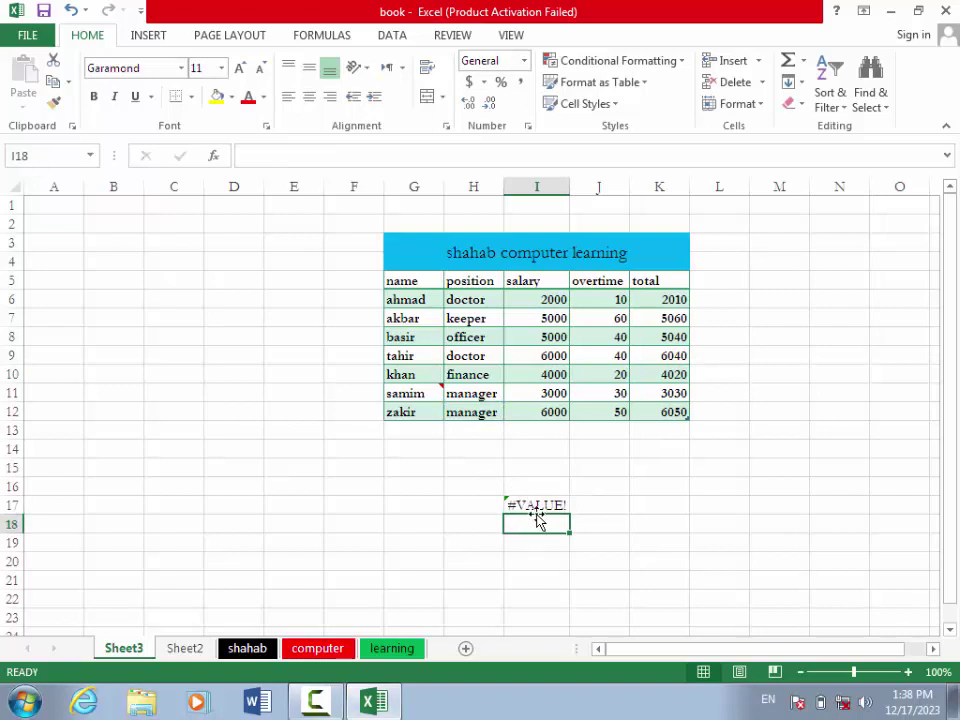
Step: Use Go To Special to select formula cells containing Errors only, excluding Numbers, Text and Logicals
left_click(870, 108)
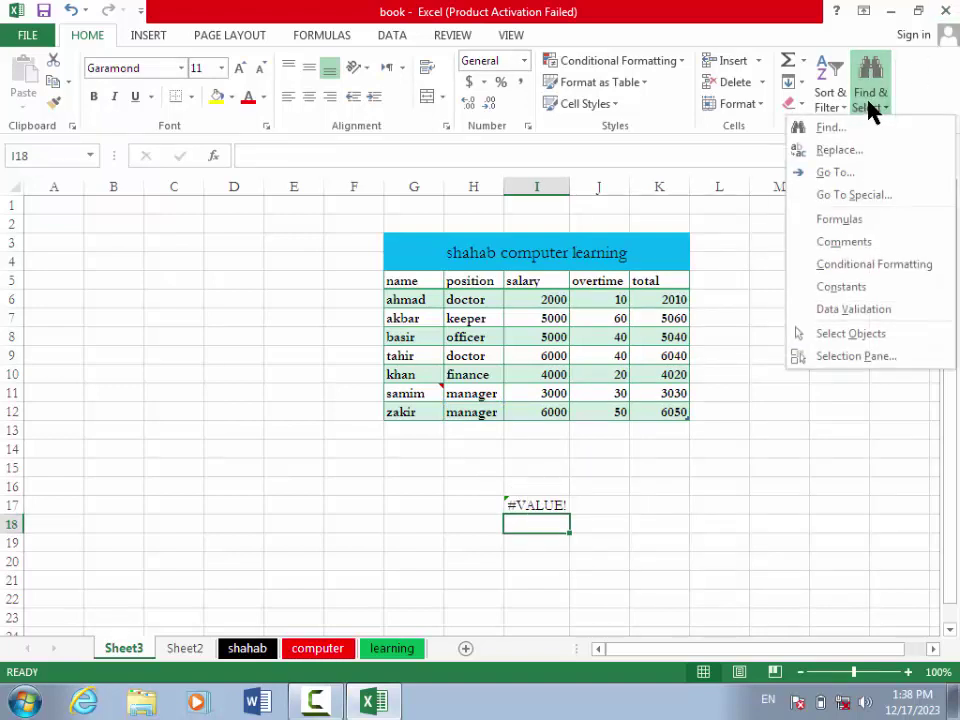
left_click(854, 177)
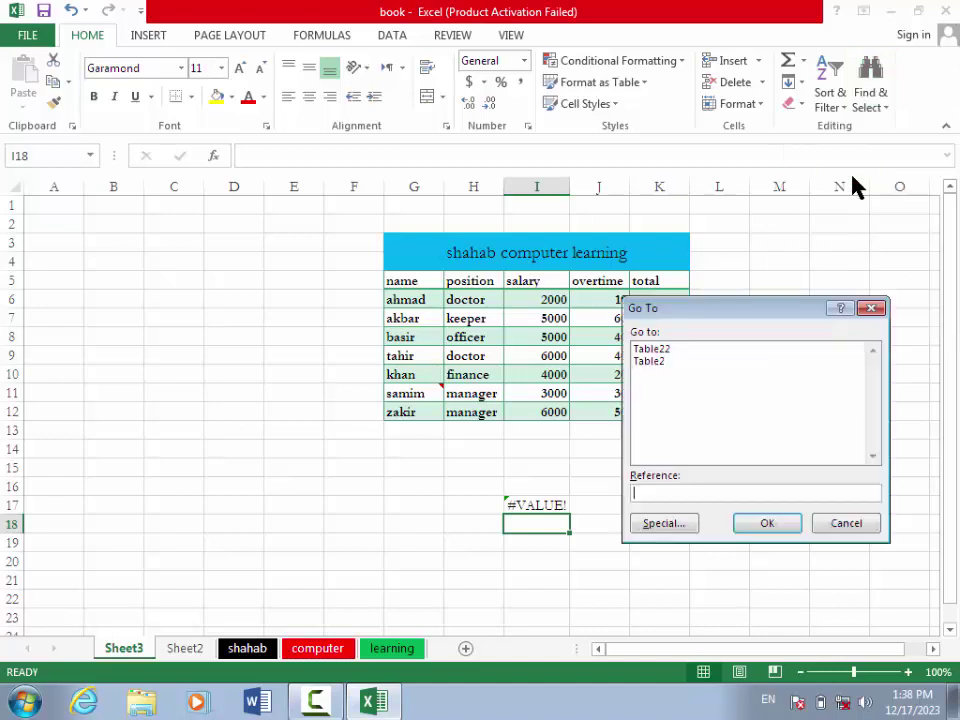
left_click(664, 524)
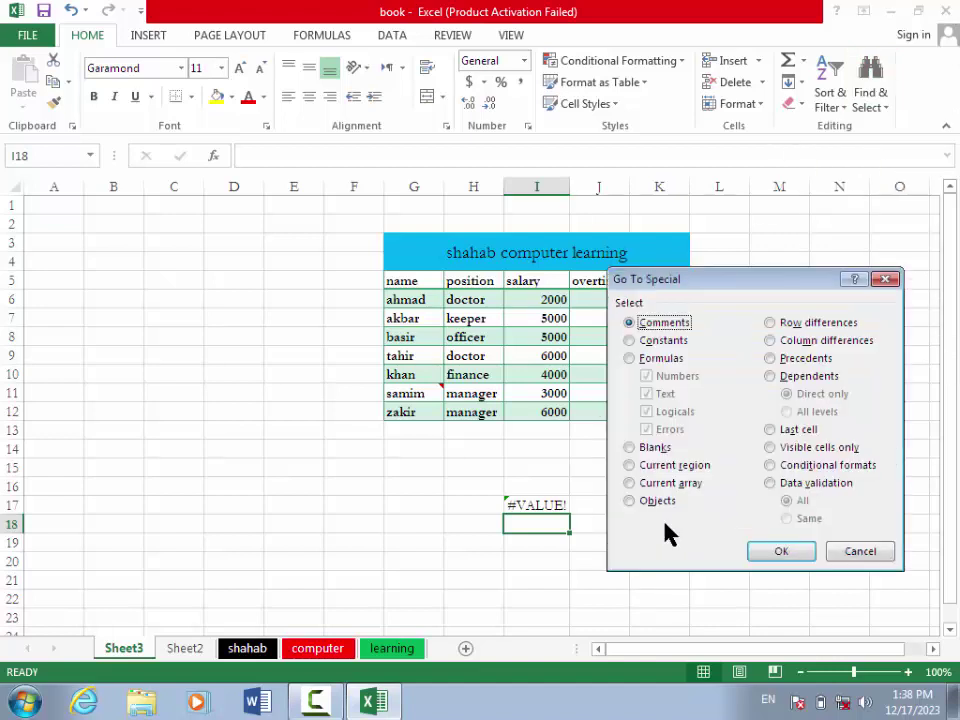
left_click(632, 360)
left_click(647, 412)
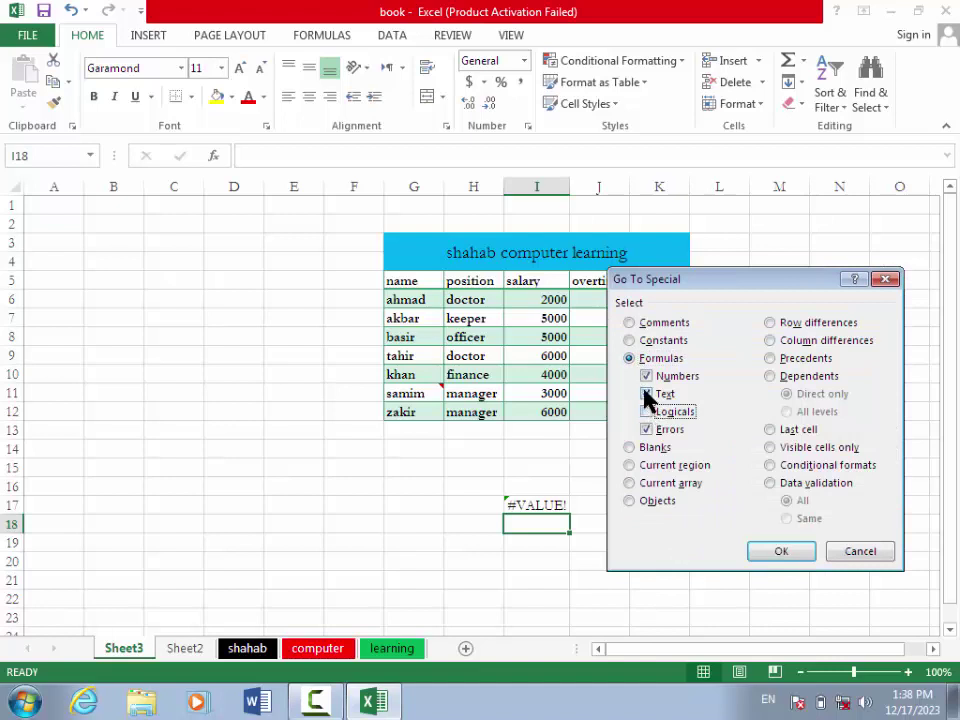
left_click(647, 394)
left_click(647, 376)
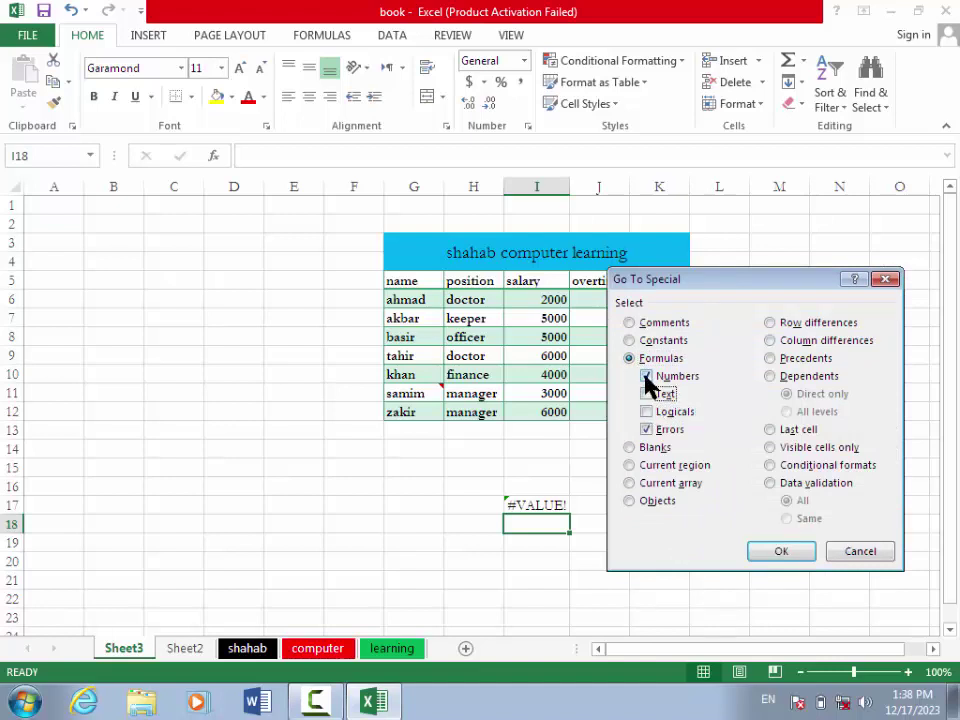
left_click(784, 556)
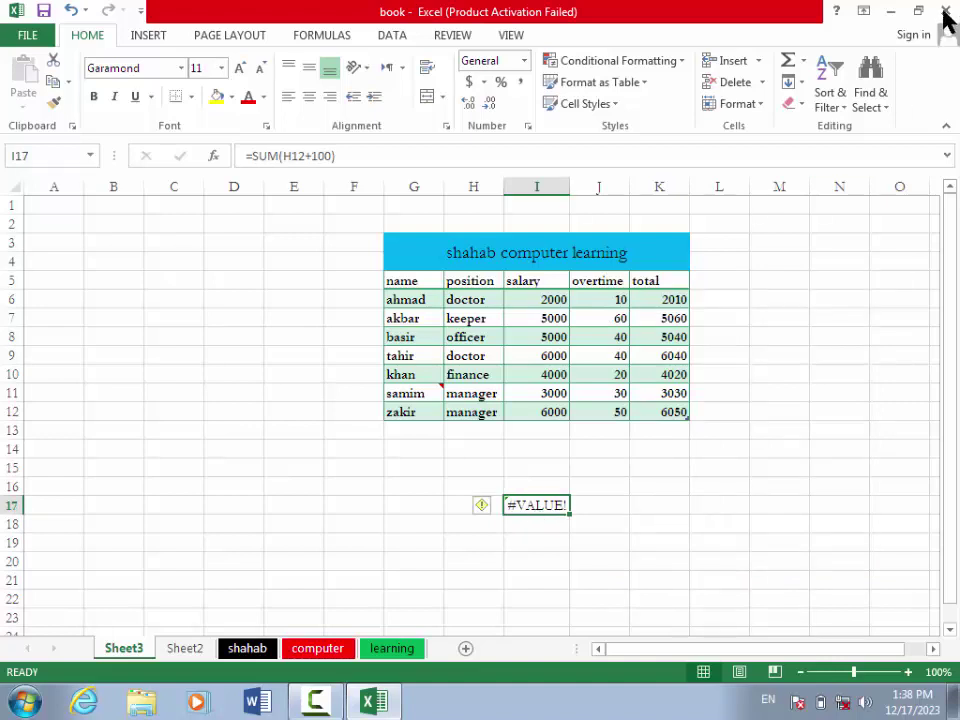
left_click(883, 112)
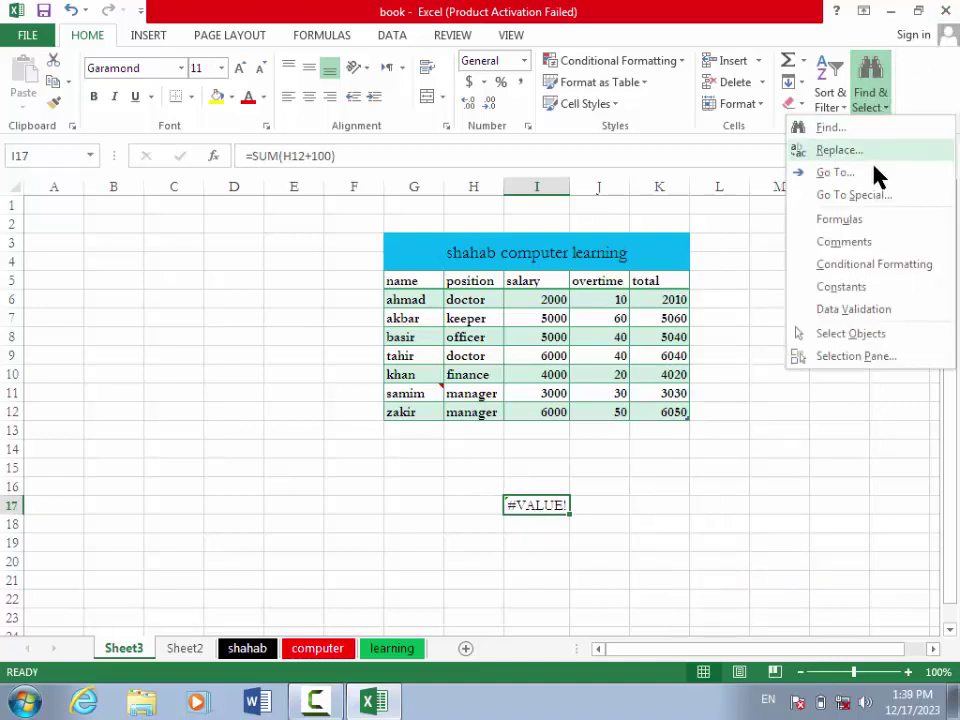
left_click(871, 202)
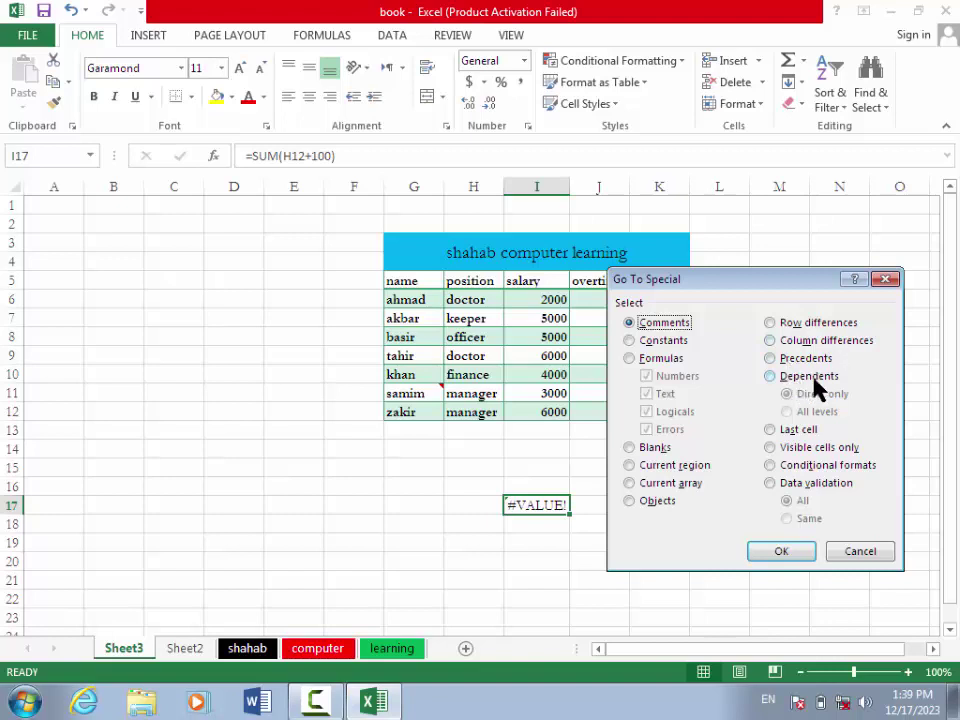
left_click(860, 553)
Step: Delete the error-producing formula from cell I17
left_click(557, 578)
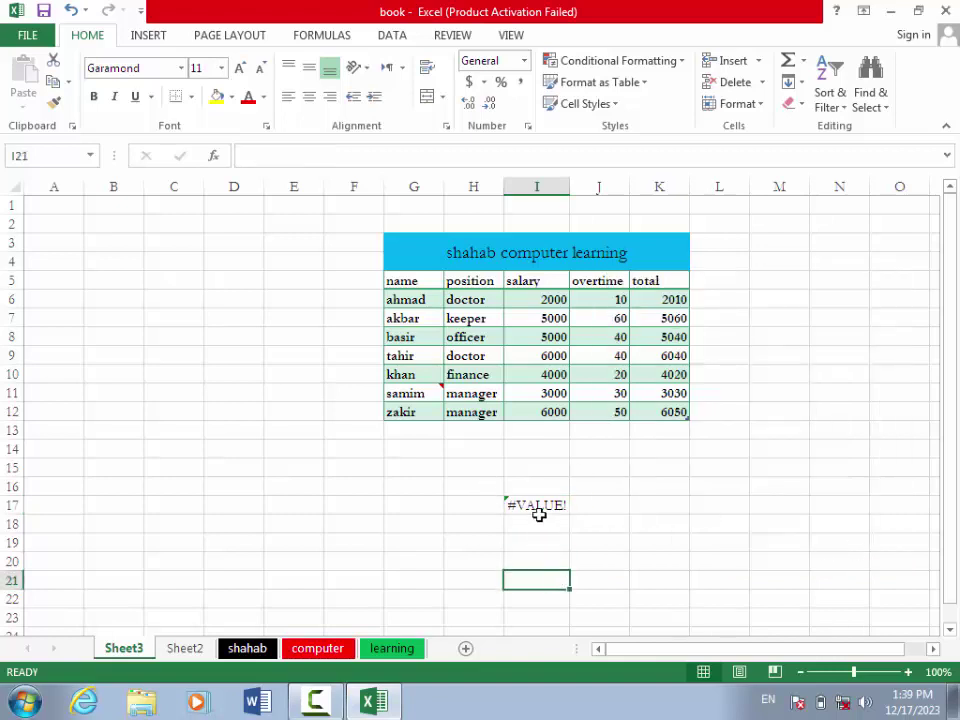
left_click(538, 518)
left_click(534, 504)
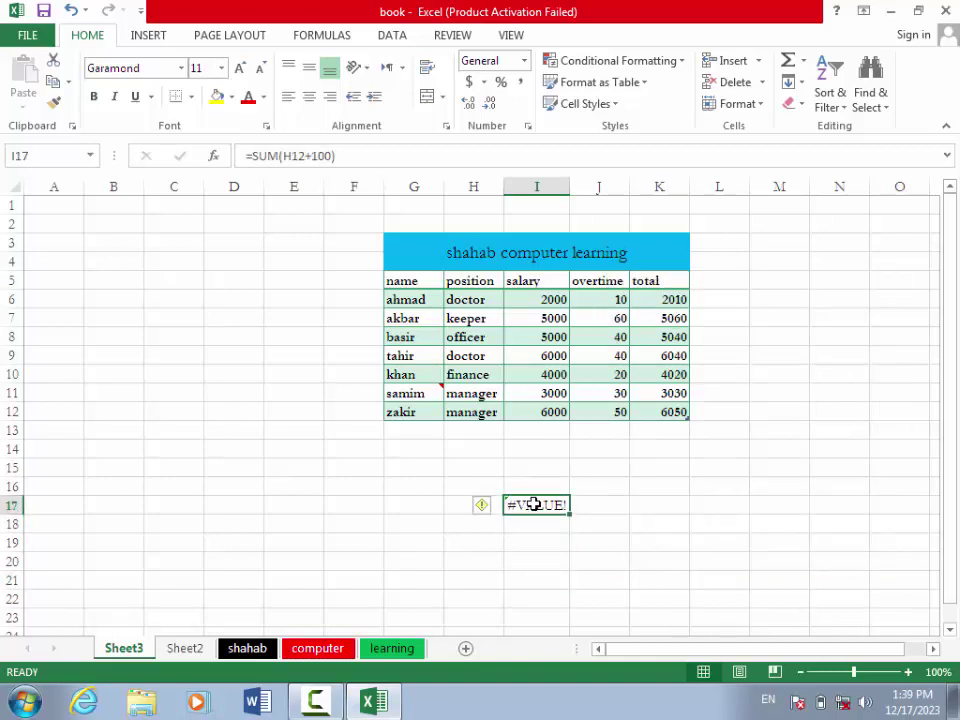
key("Delete")
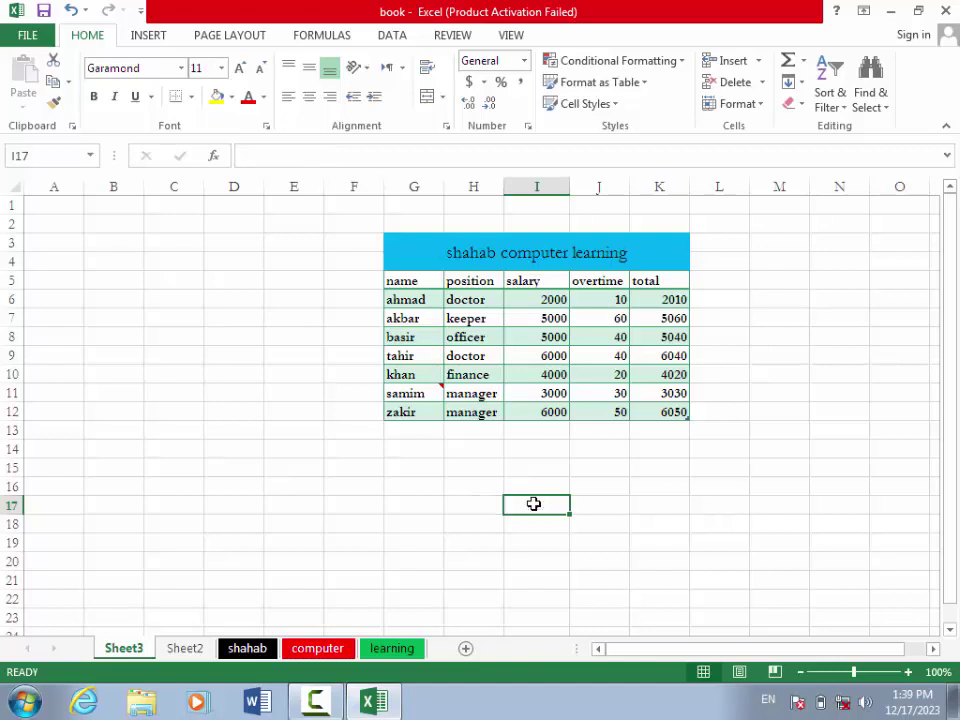
left_click(645, 520)
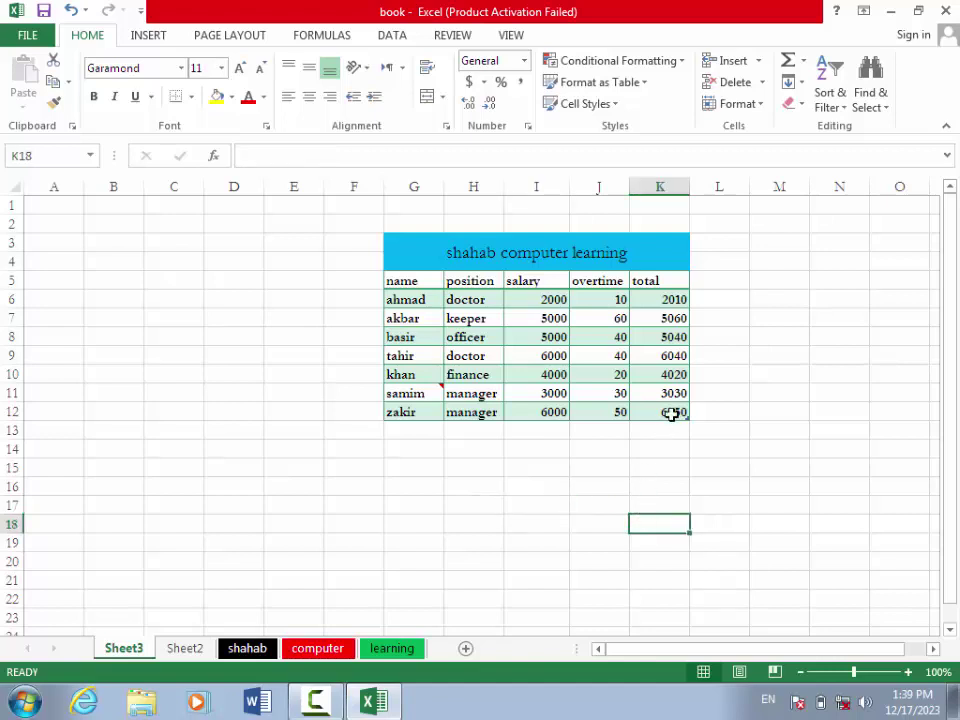
Step: Copy the whole salary table with its title, G3:K12, and paste it starting at cell B4
left_click_drag(671, 414, 474, 299)
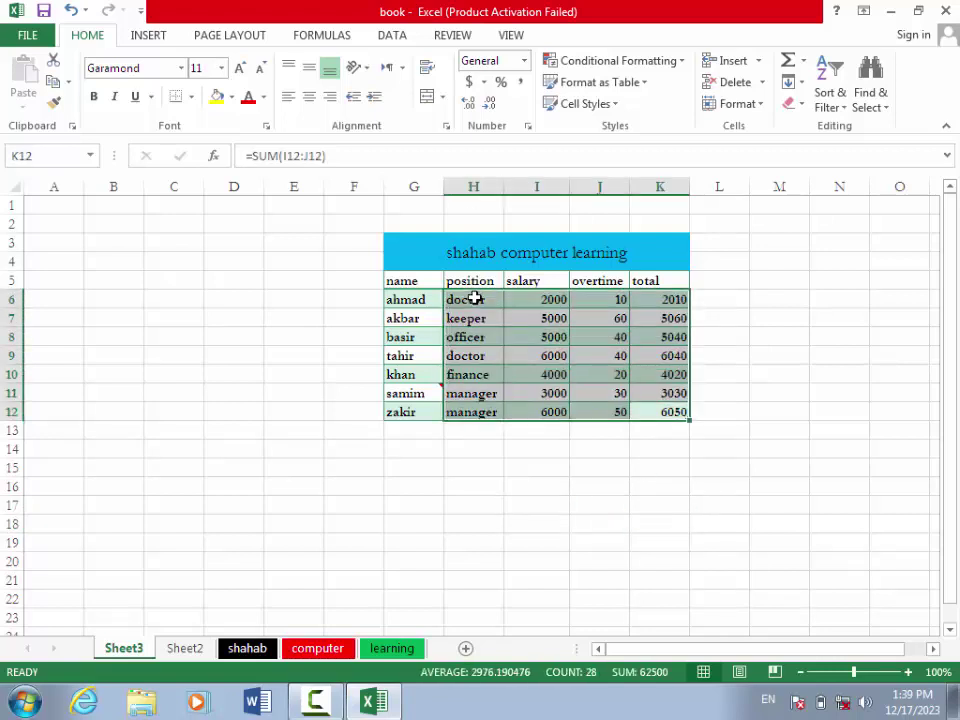
left_click(646, 431)
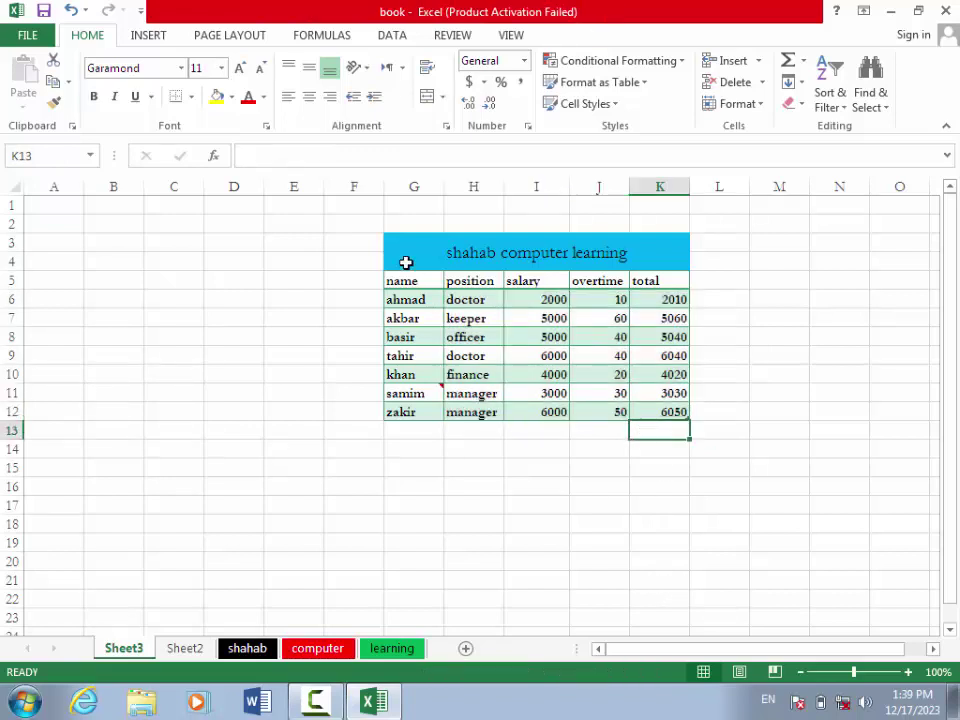
left_click_drag(405, 262, 551, 410)
key("ctrl+c")
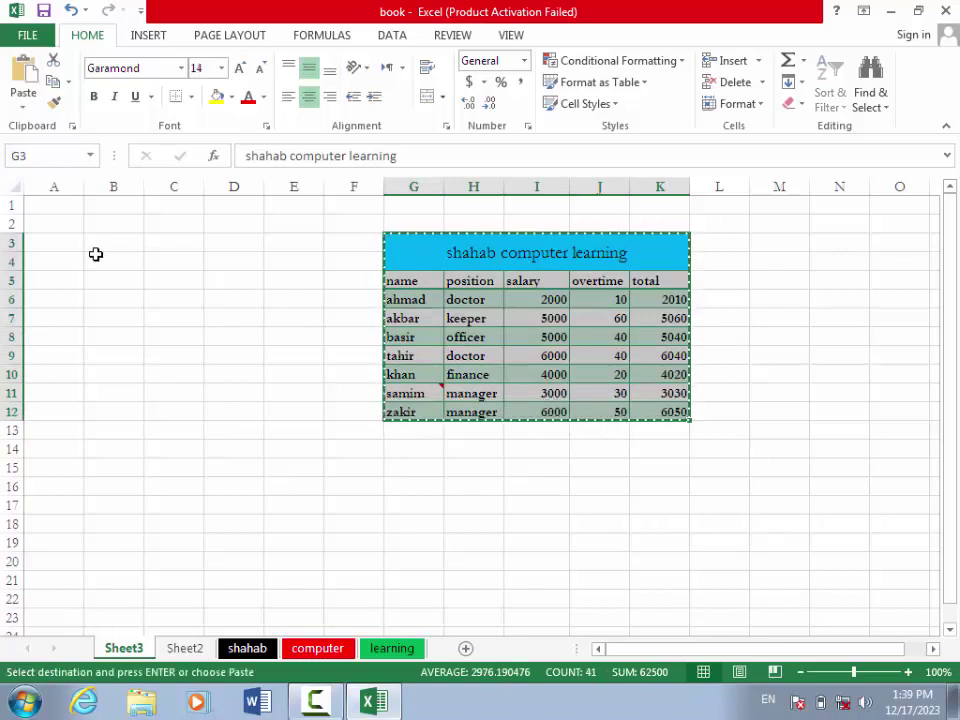
left_click(95, 254)
key("ctrl+v")
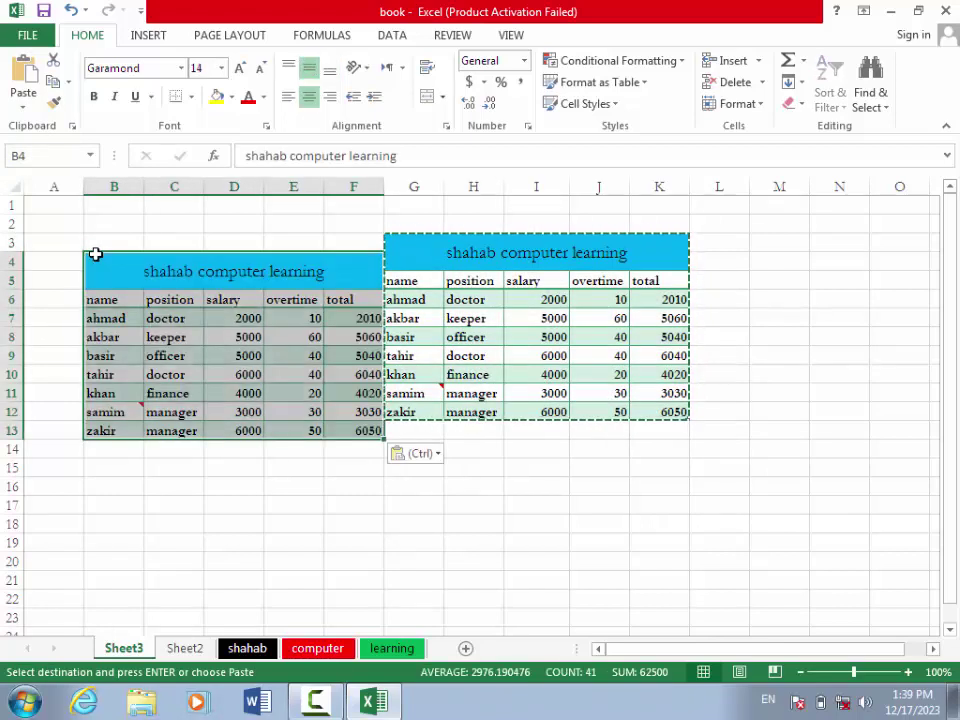
Step: In the copied table, change the salaries in D10 to 300, D11 to 400 and D8 to 200
left_click(194, 268)
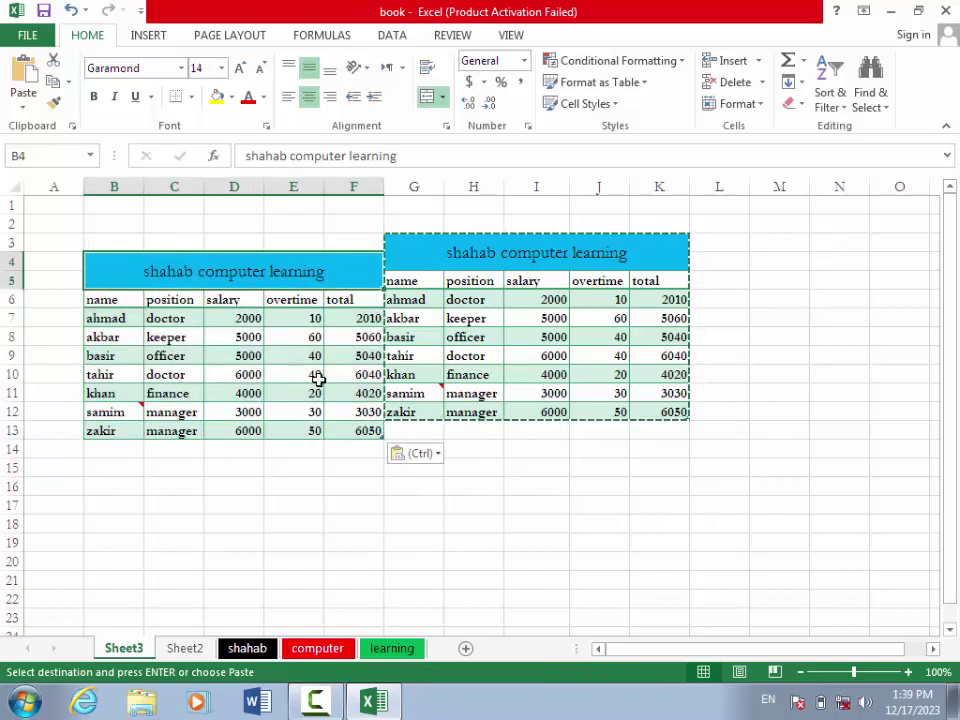
left_click(364, 433)
left_click(364, 394)
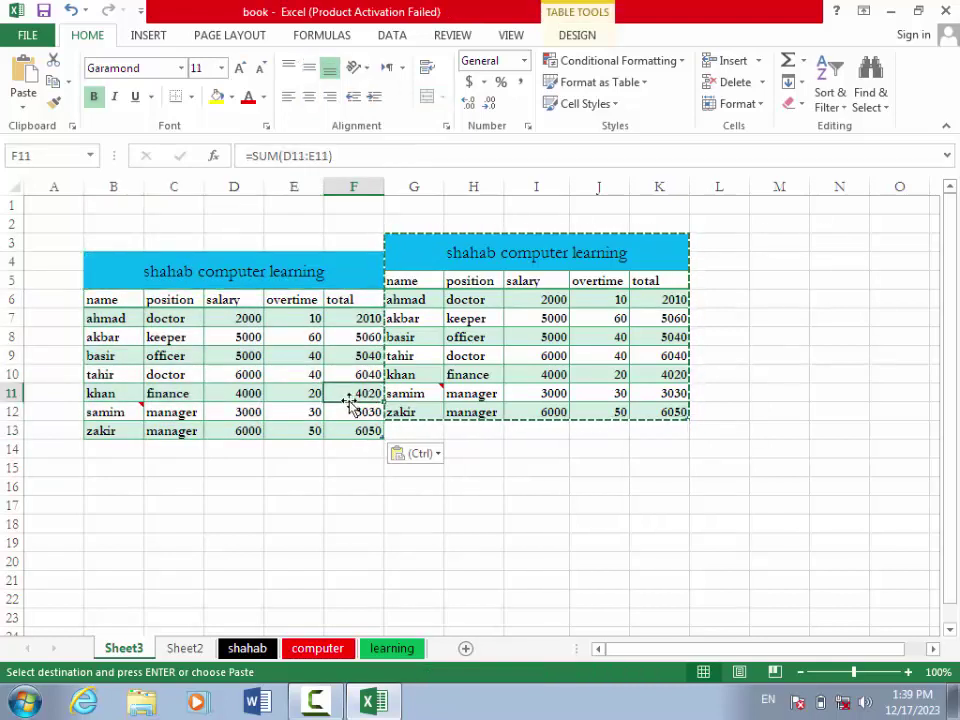
double_click(352, 392)
left_click(315, 375)
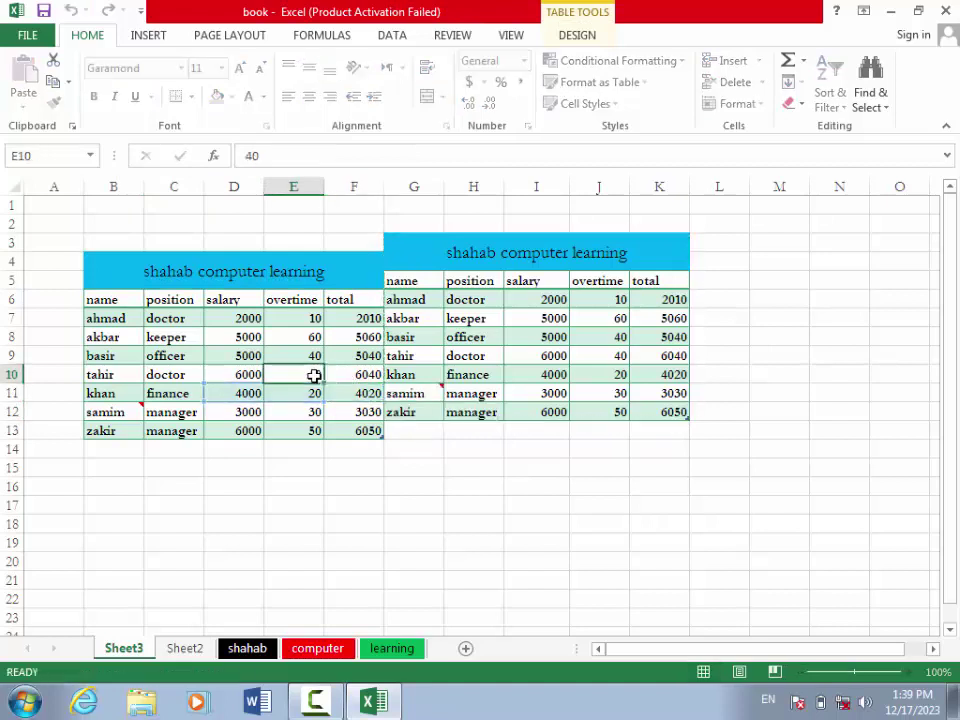
left_click(245, 378)
type("300")
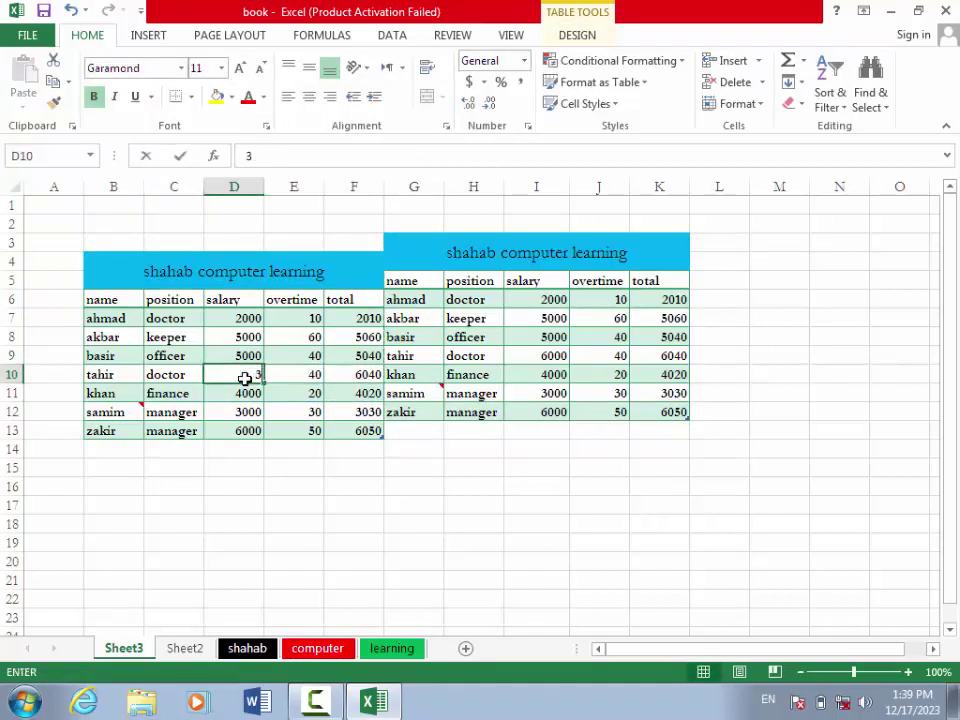
left_click(247, 398)
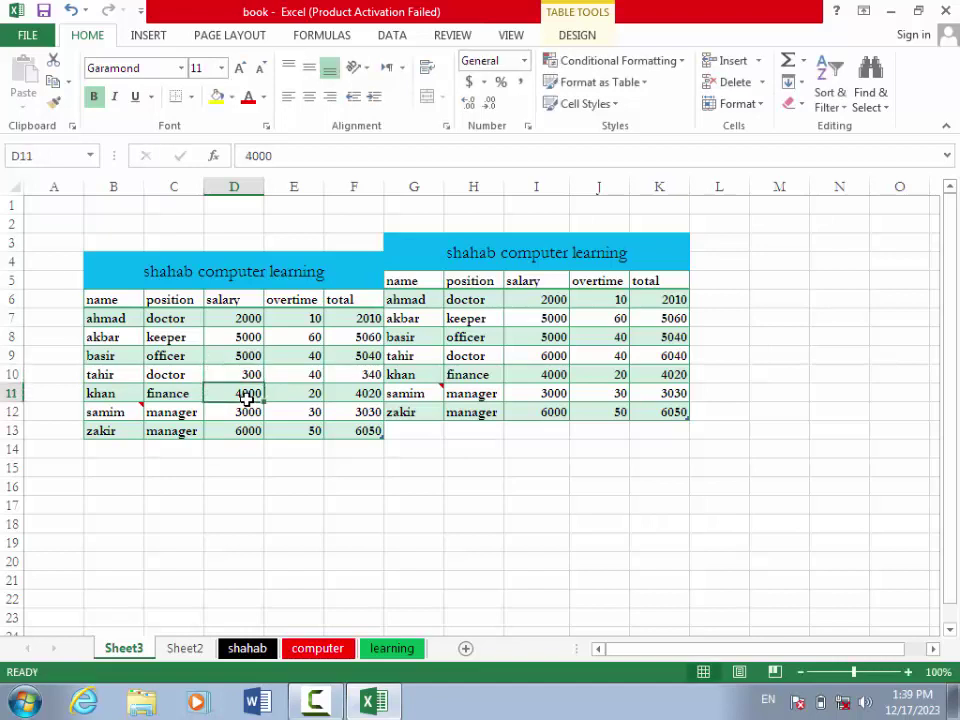
type("400")
left_click(235, 338)
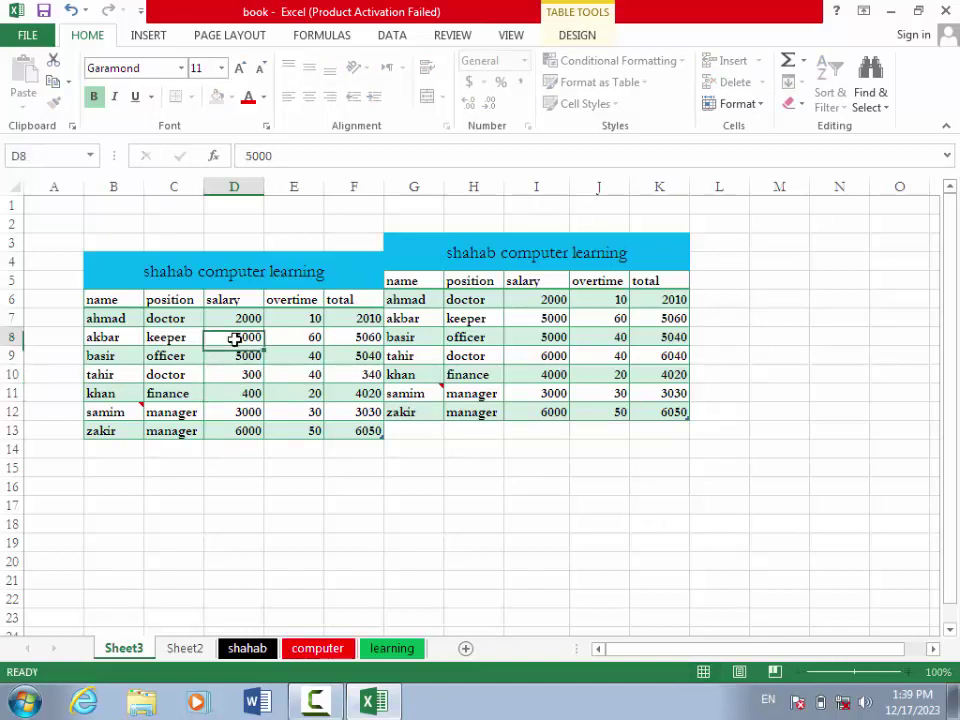
type("200")
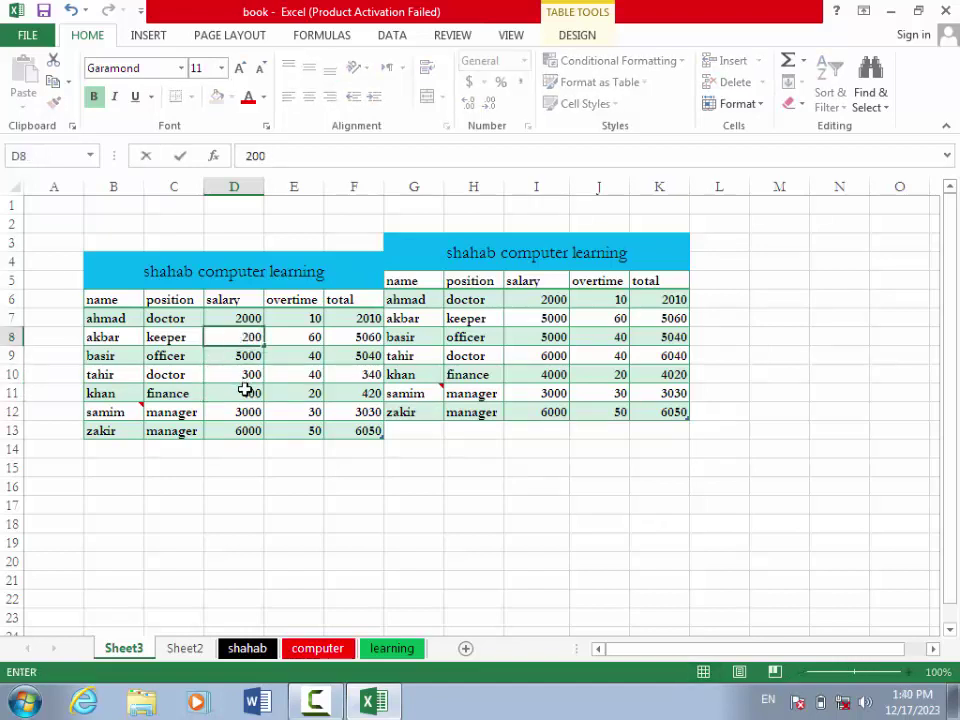
Step: Set the copied table's salaries in D12 to 300, D13 to 1000 and D7 to 30
left_click(249, 393)
left_click(245, 418)
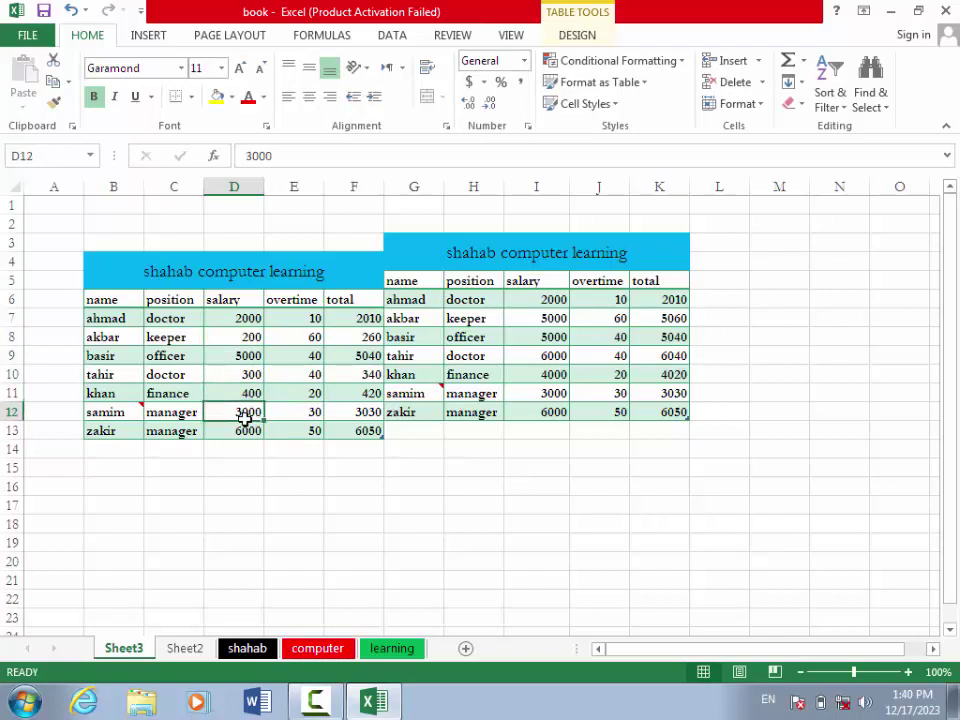
type("300")
left_click(250, 431)
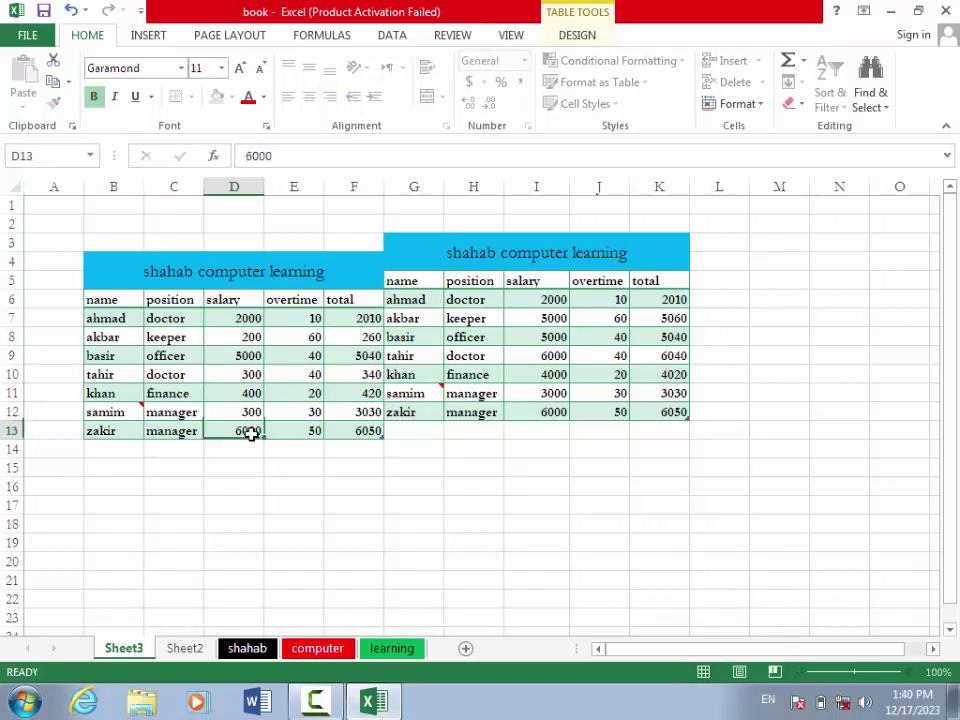
type("1000")
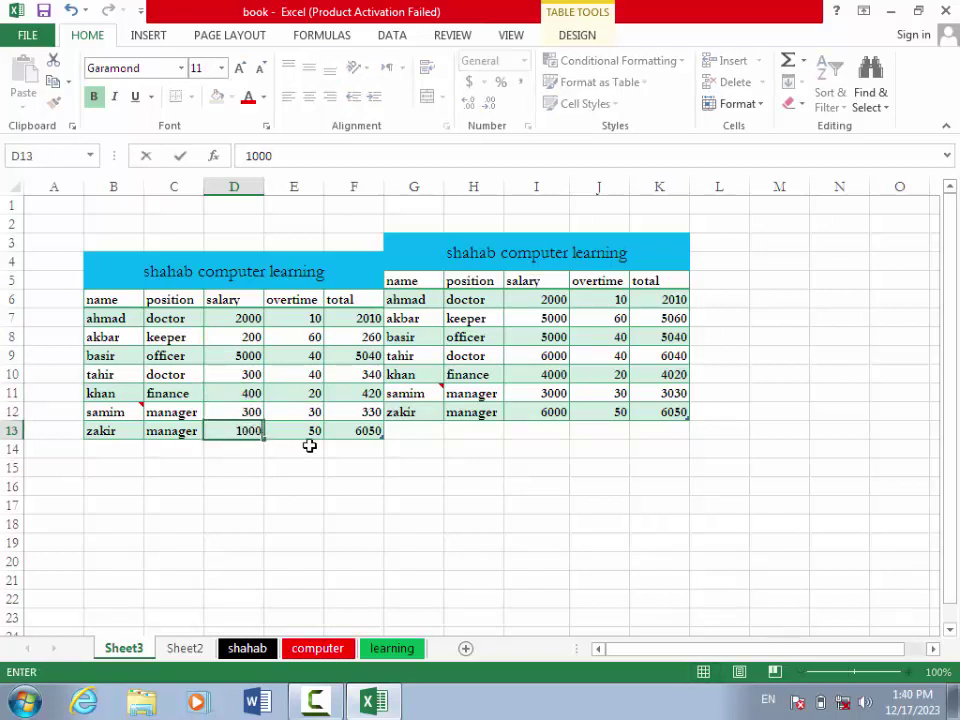
left_click(244, 320)
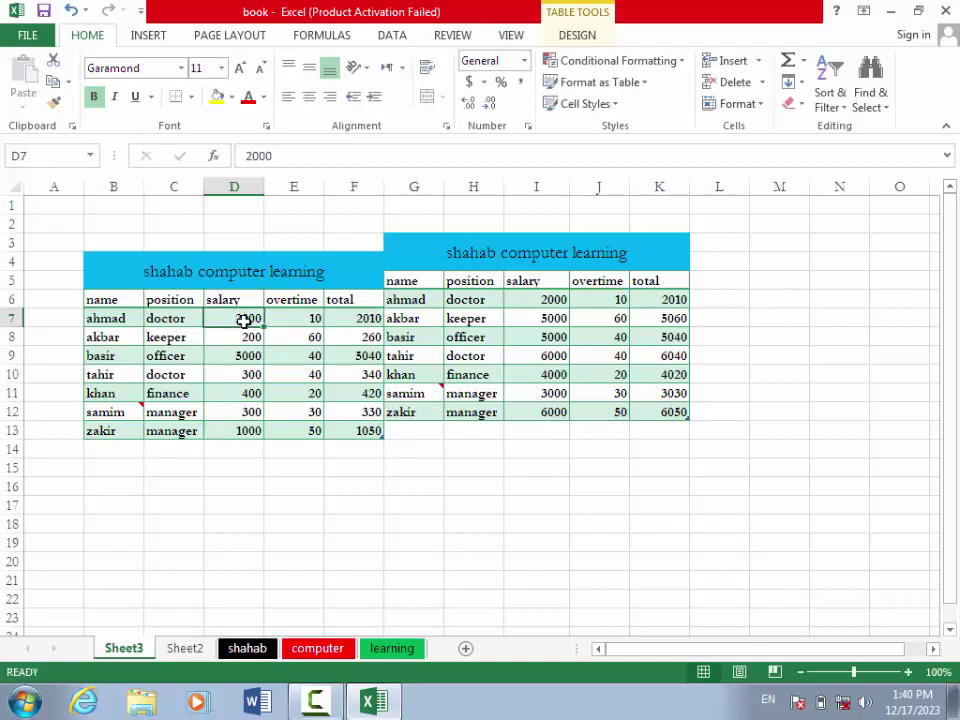
type("30")
left_click(270, 352)
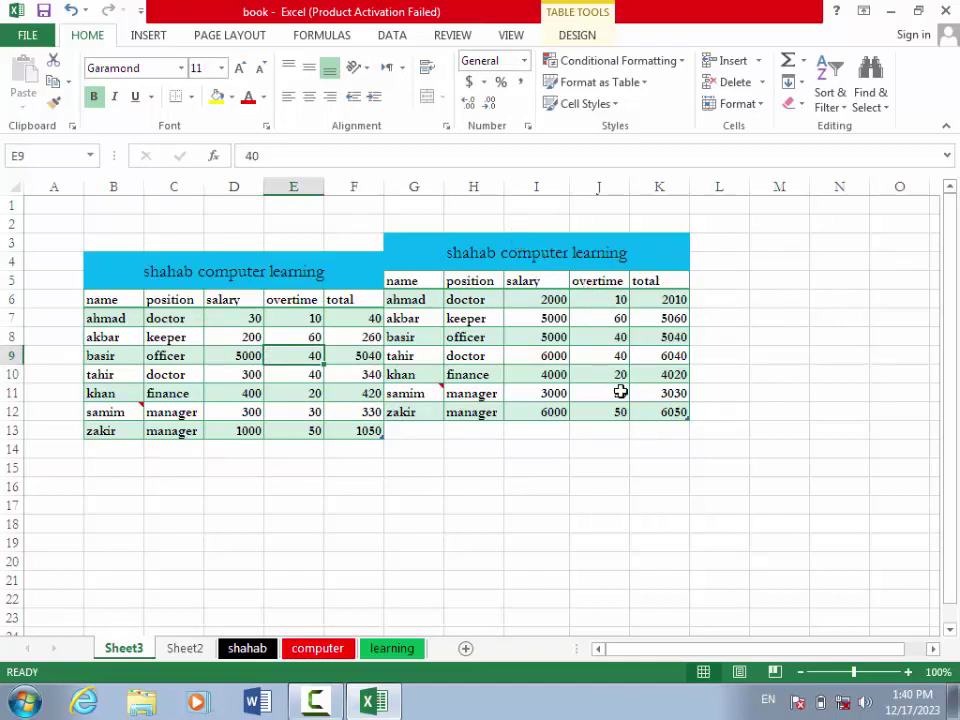
left_click(667, 434)
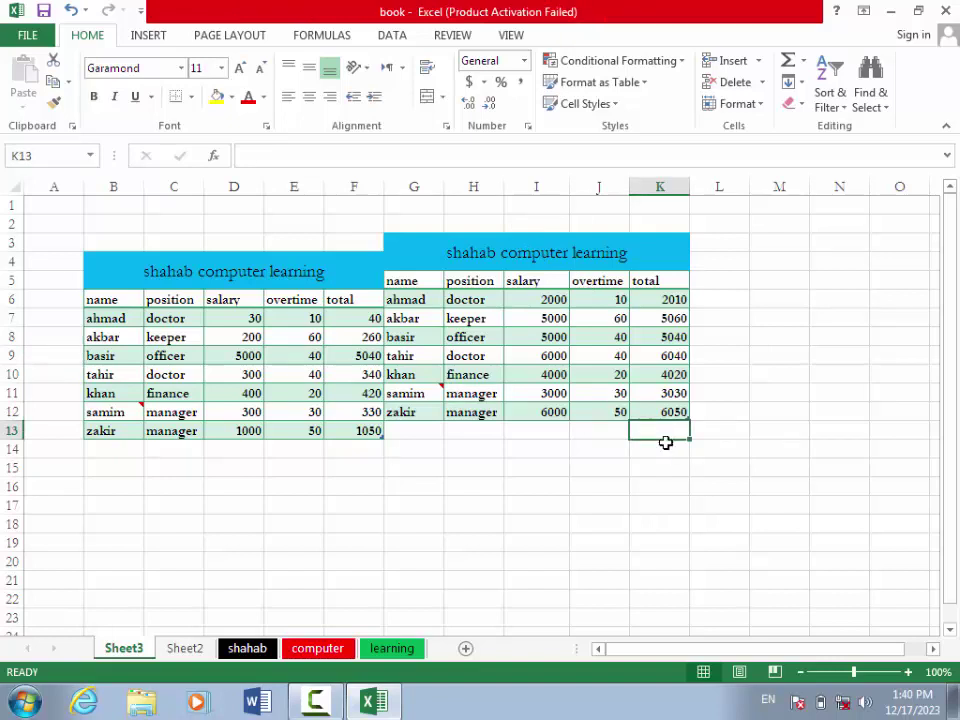
Step: In K13, below the original table, enter a SUM formula that adds the total column K6:K12
type("=su")
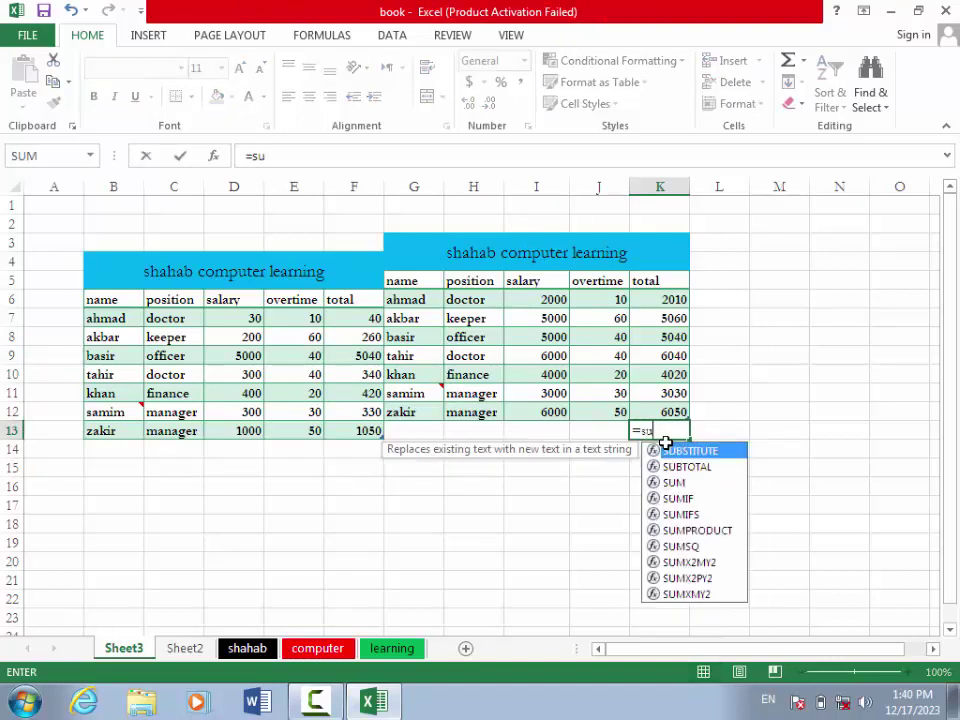
type("m(")
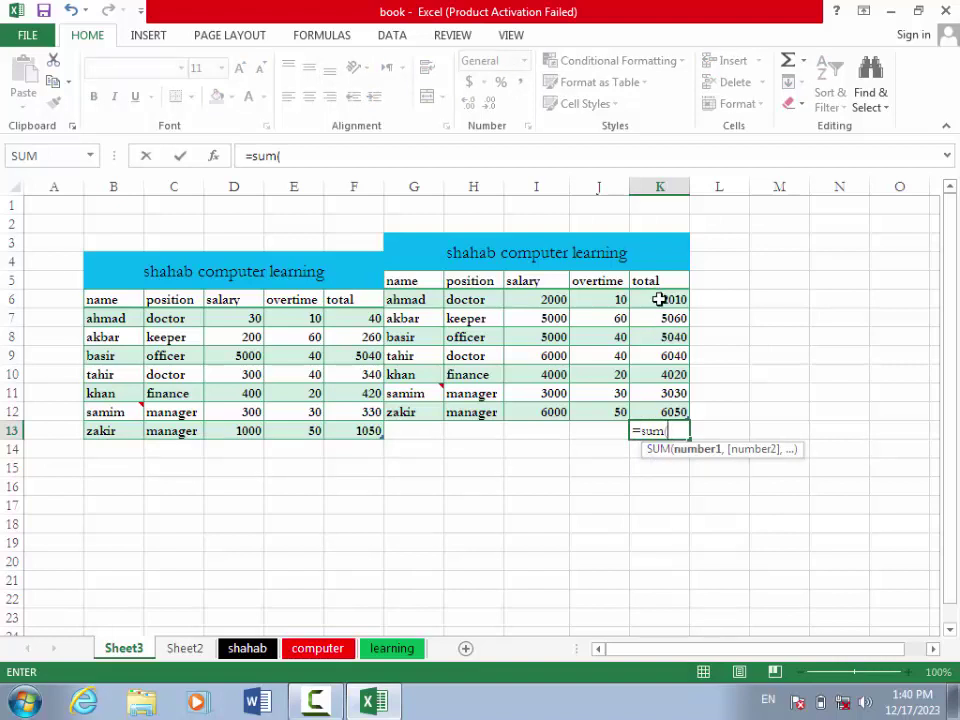
left_click_drag(659, 299, 656, 408)
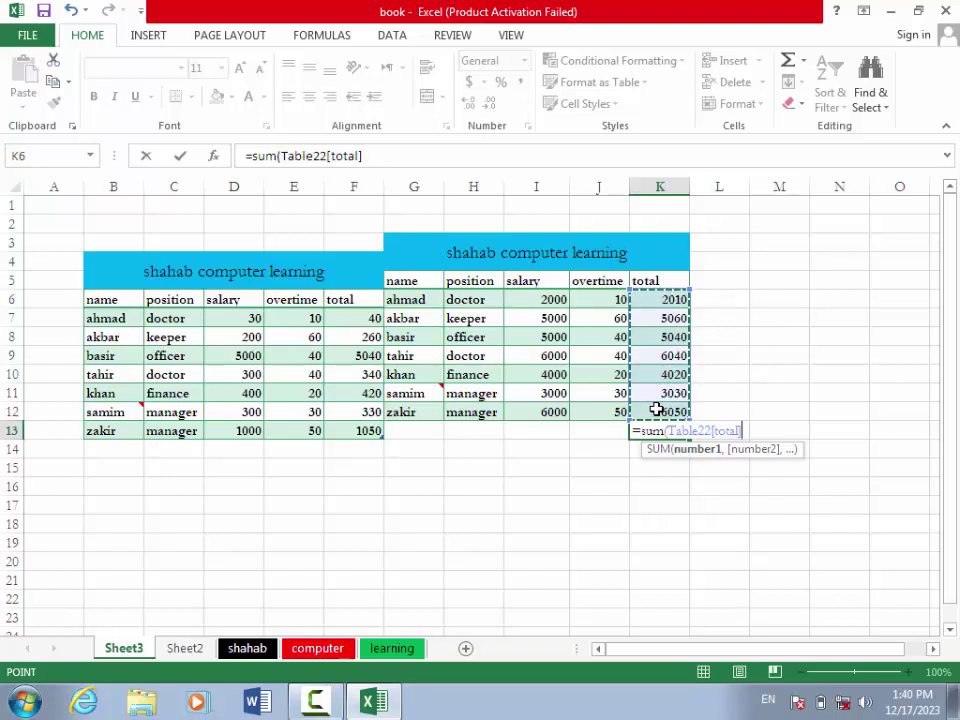
key("Return")
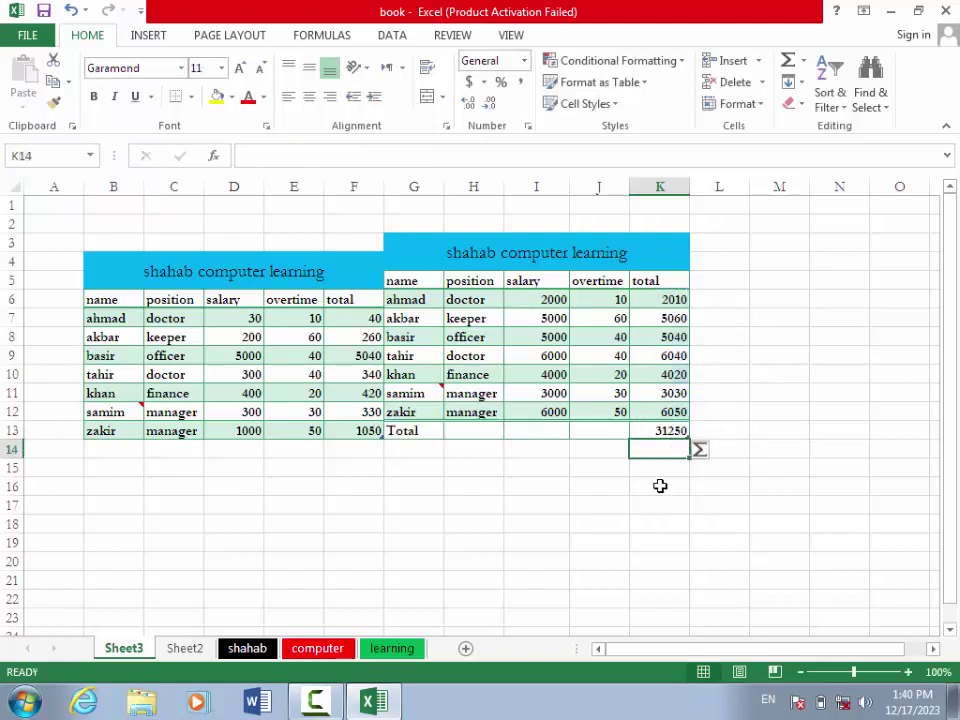
left_click(551, 465)
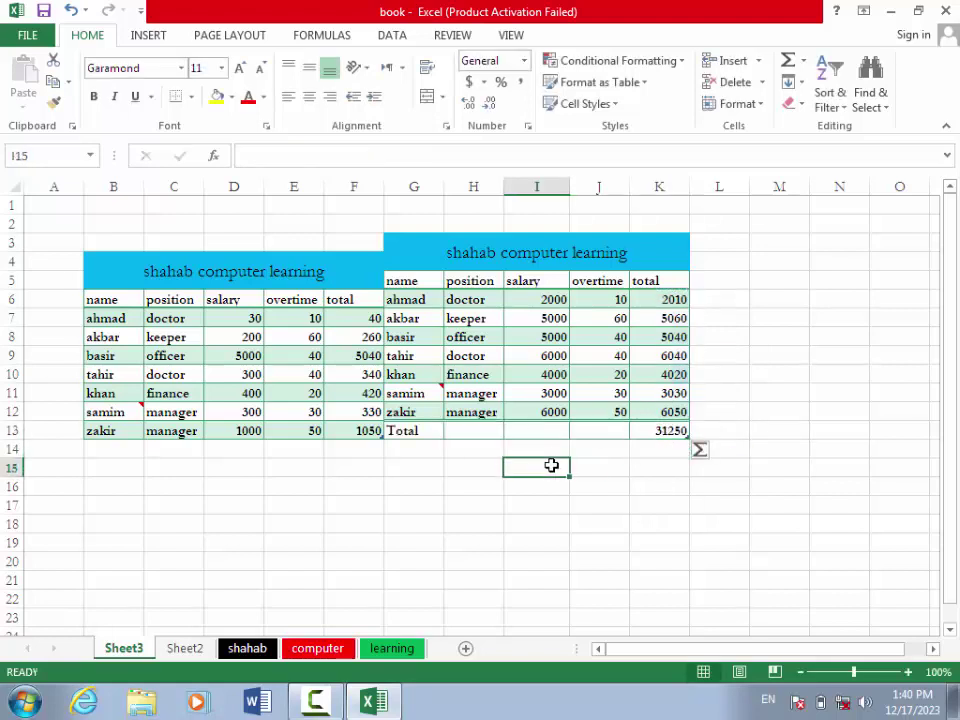
Step: Add an AutoSum of the copied table's total column in F14
left_click(357, 449)
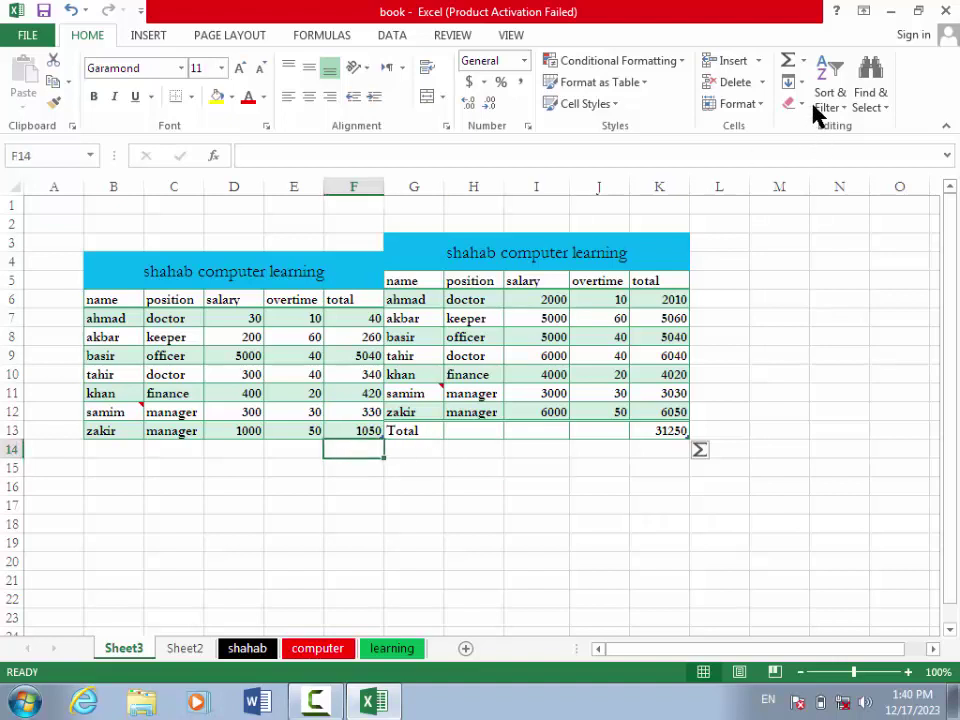
left_click(803, 62)
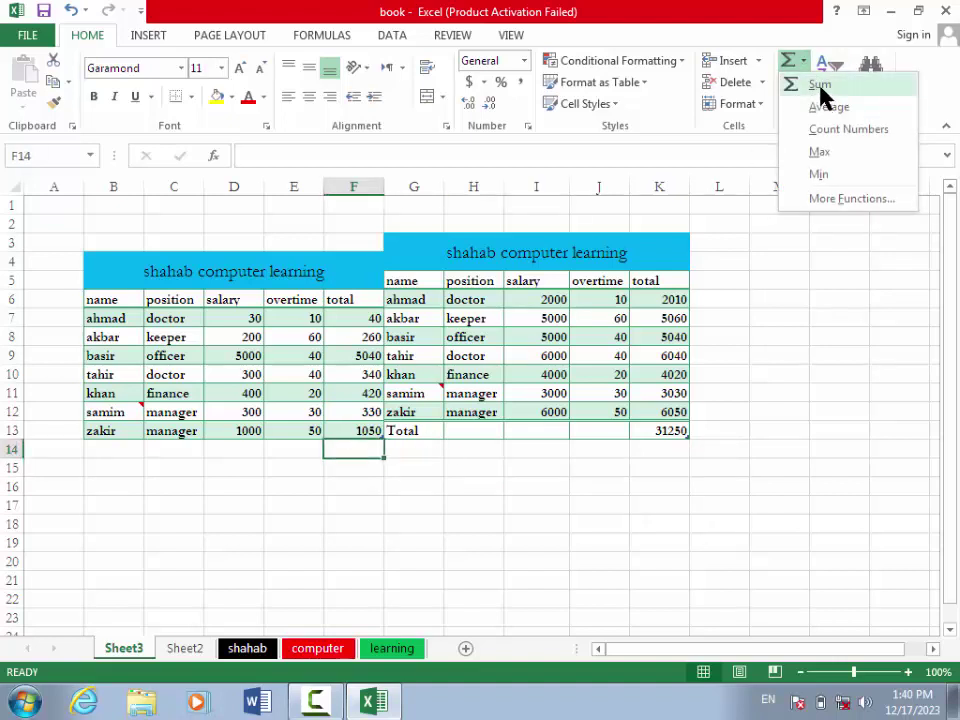
left_click(820, 86)
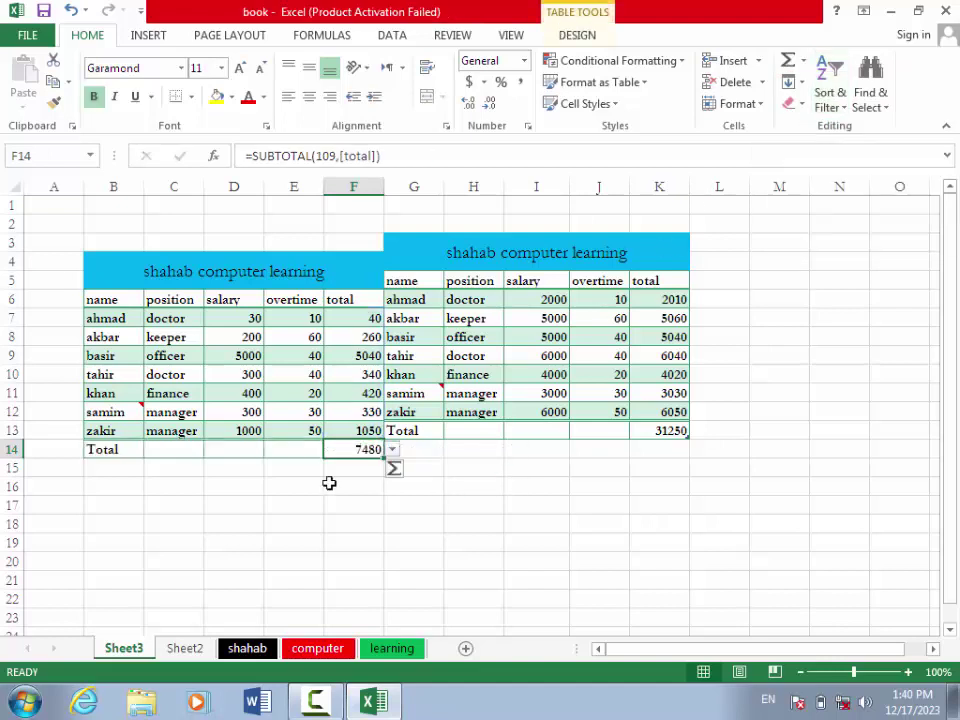
left_click(360, 500)
Step: Move the copied table's column sum from F14 to cell N2
left_click(358, 451)
key("ctrl+c")
left_click(850, 226)
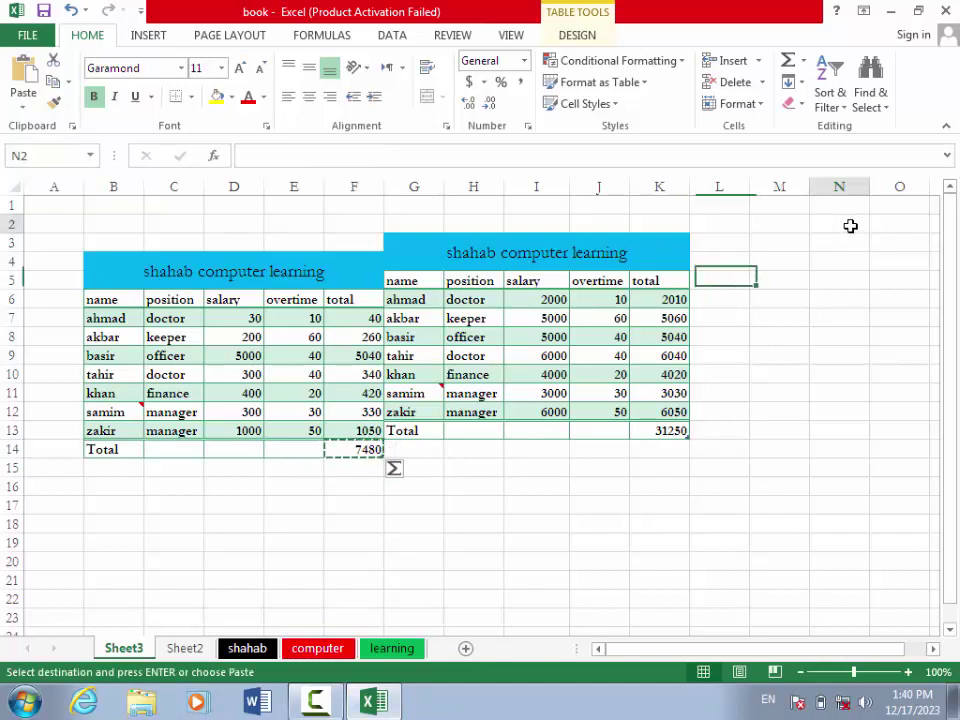
key("Return")
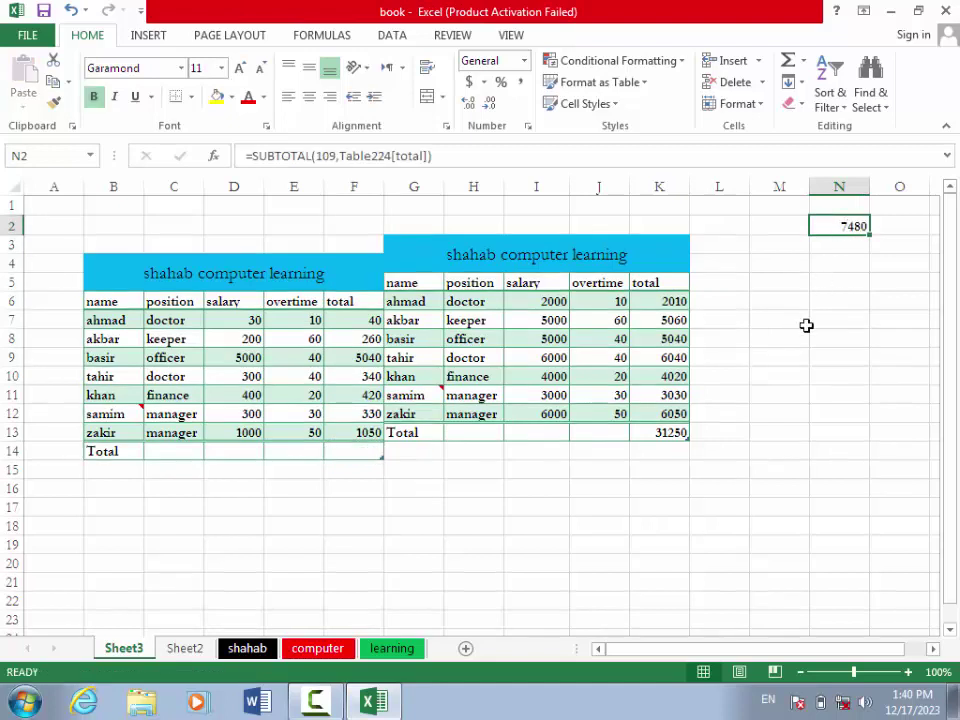
Step: Move the original table's column sum from K13 to cell N3
left_click(660, 436)
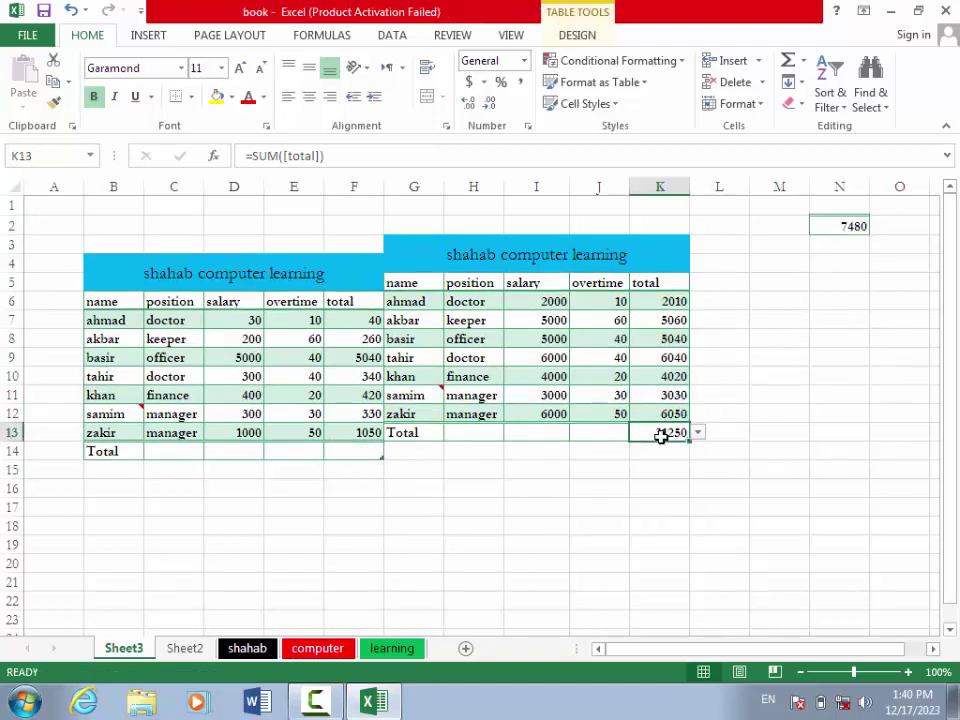
key("ctrl+c")
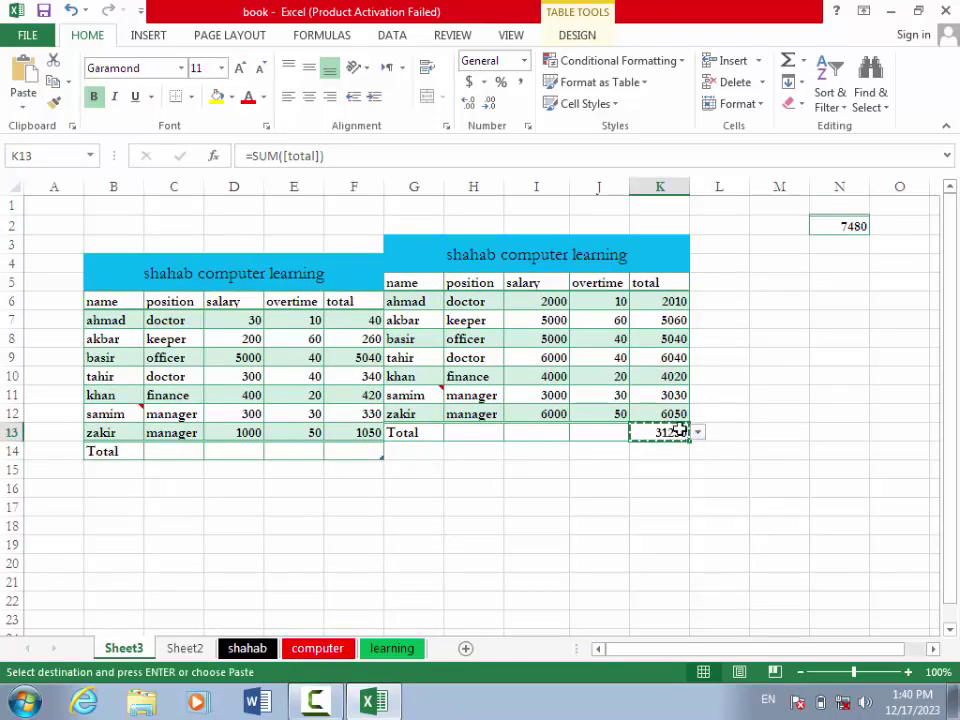
left_click(832, 245)
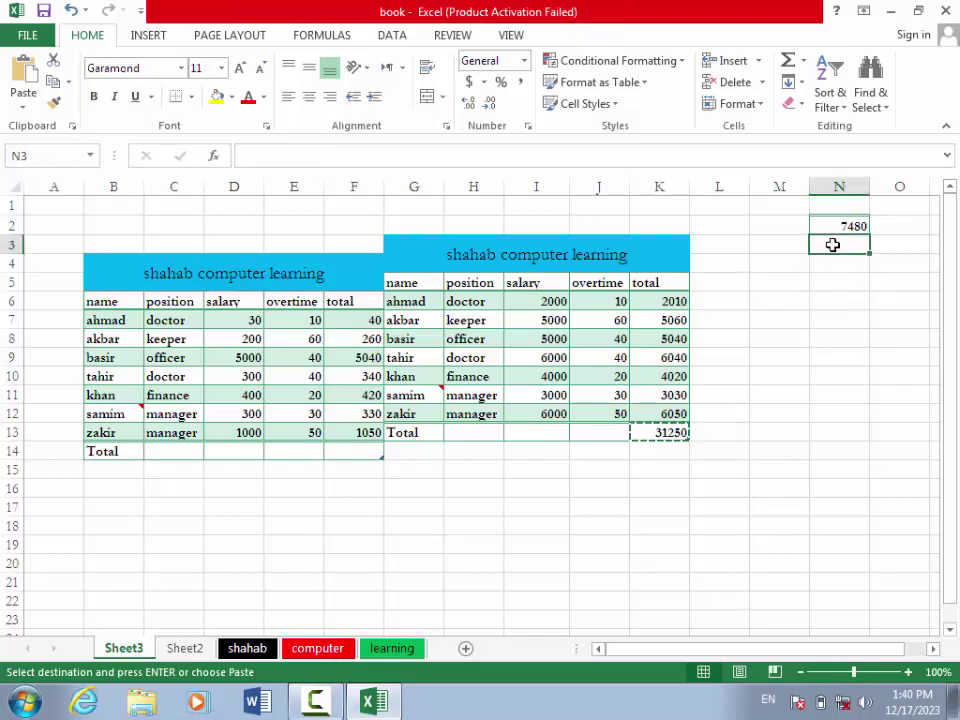
key("Return")
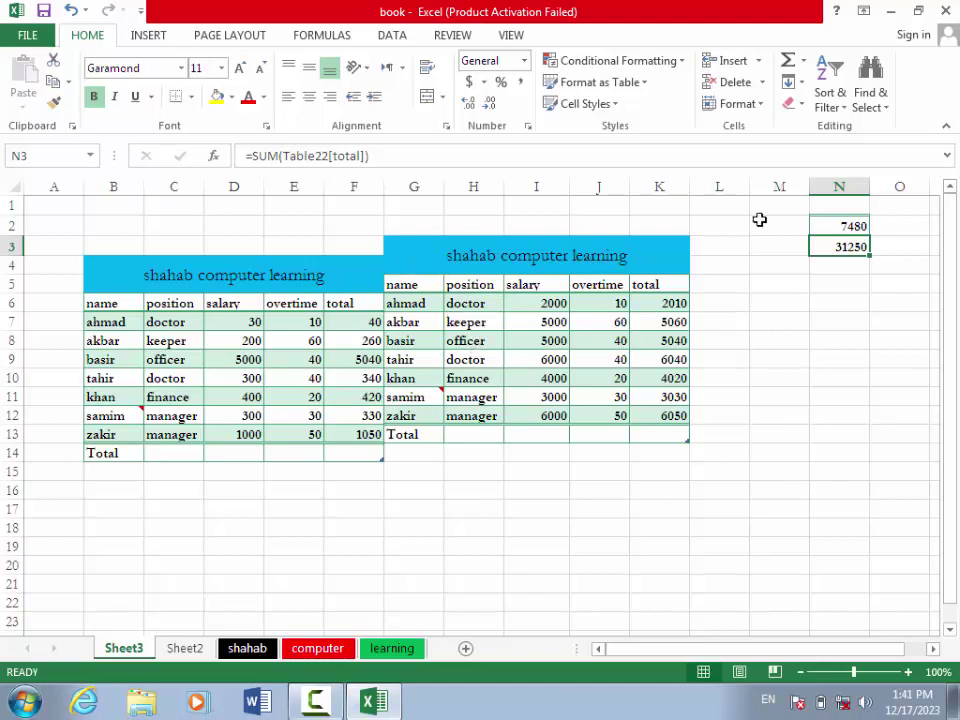
left_click(816, 281)
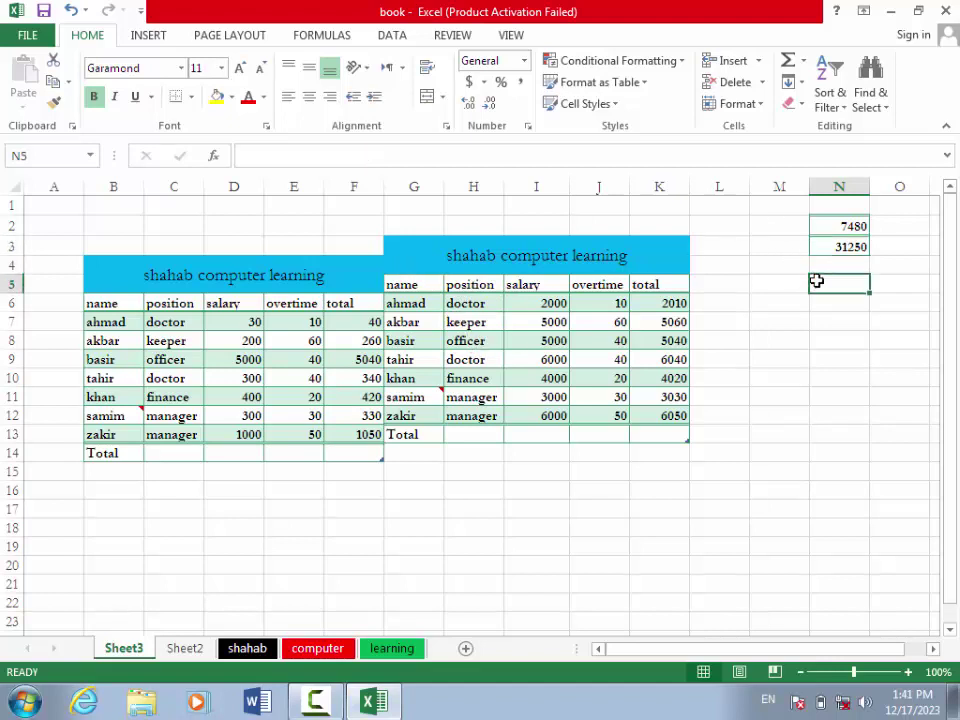
Step: Use Go To Special with the Precedents option to select the cells that feed the formula in N2
left_click(825, 229)
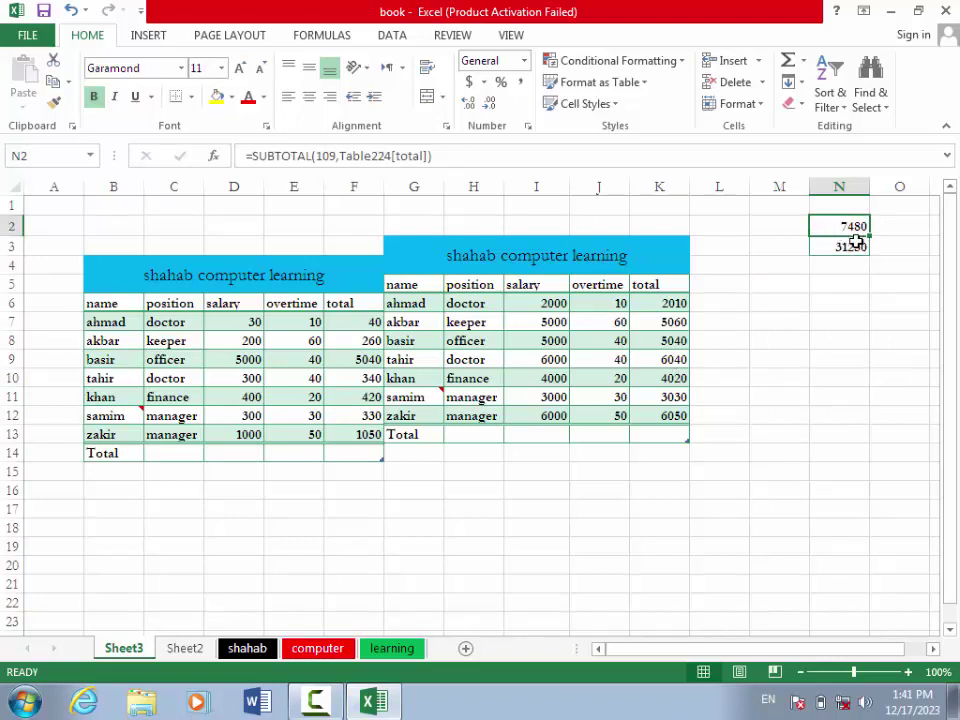
left_click(849, 250)
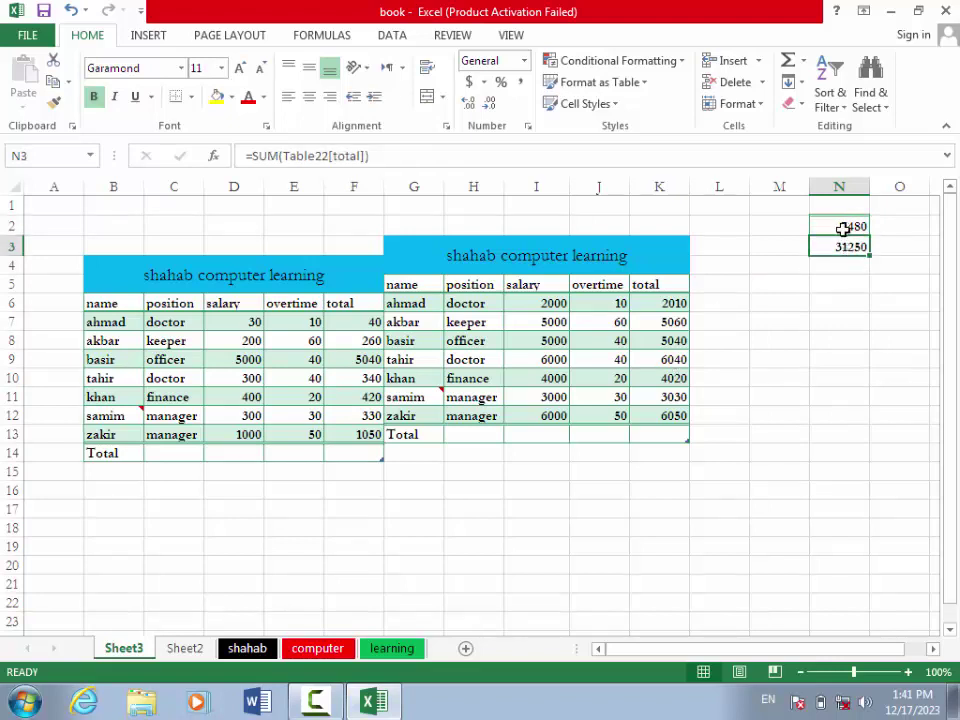
left_click(843, 229)
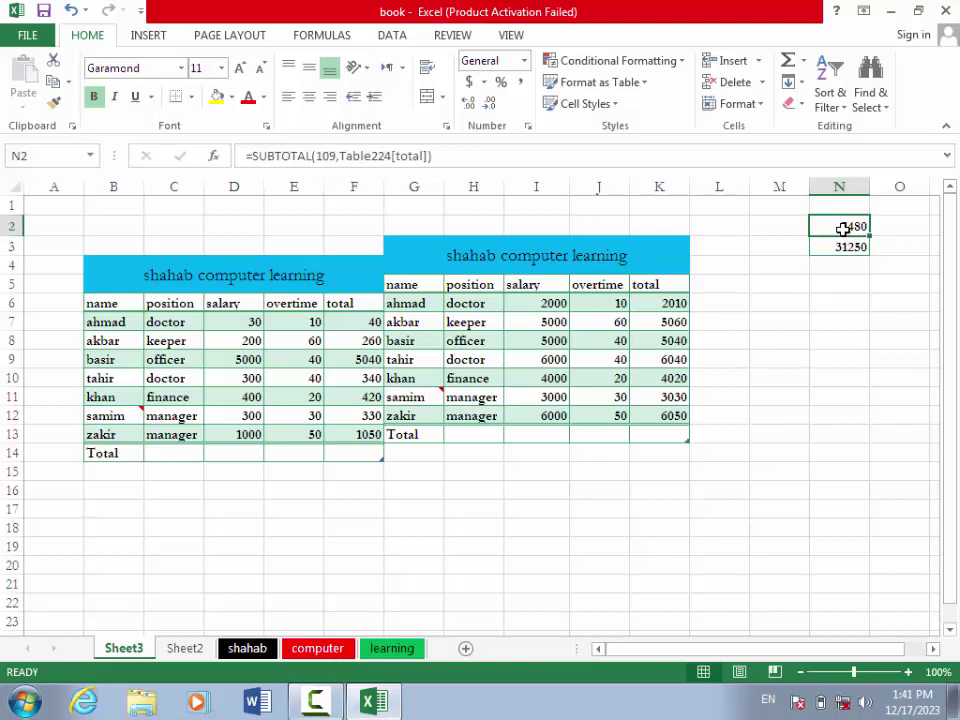
left_click(872, 110)
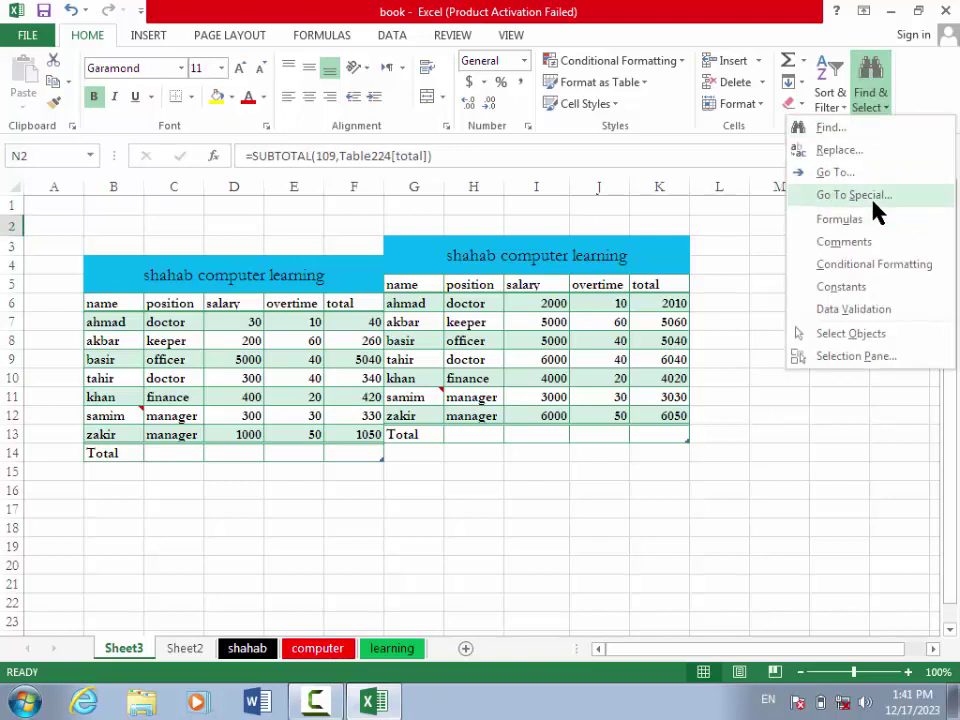
left_click(873, 200)
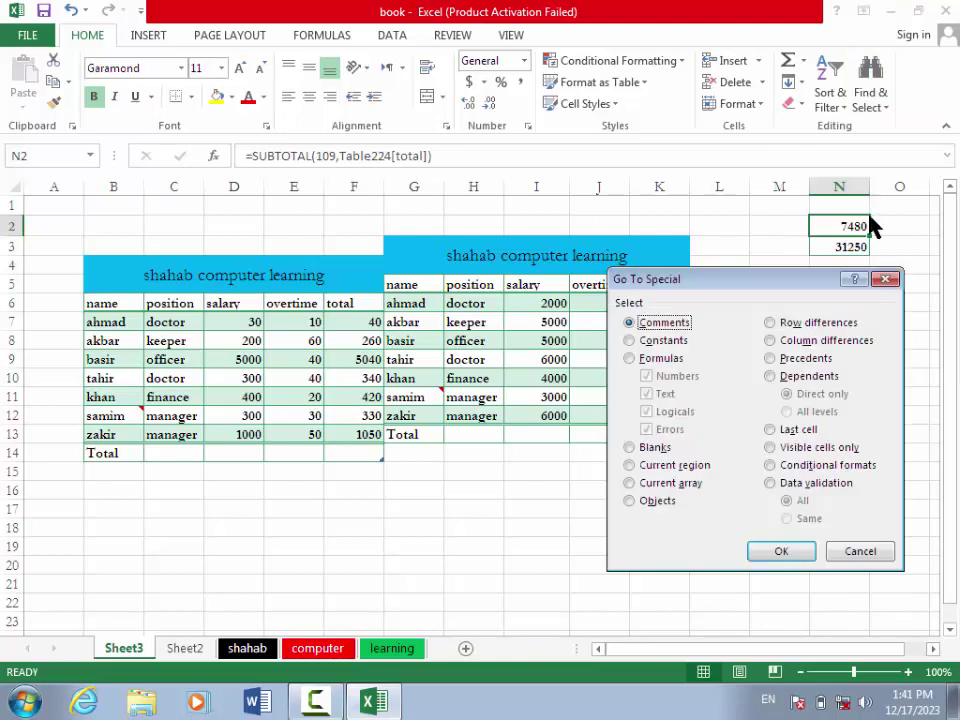
left_click(803, 362)
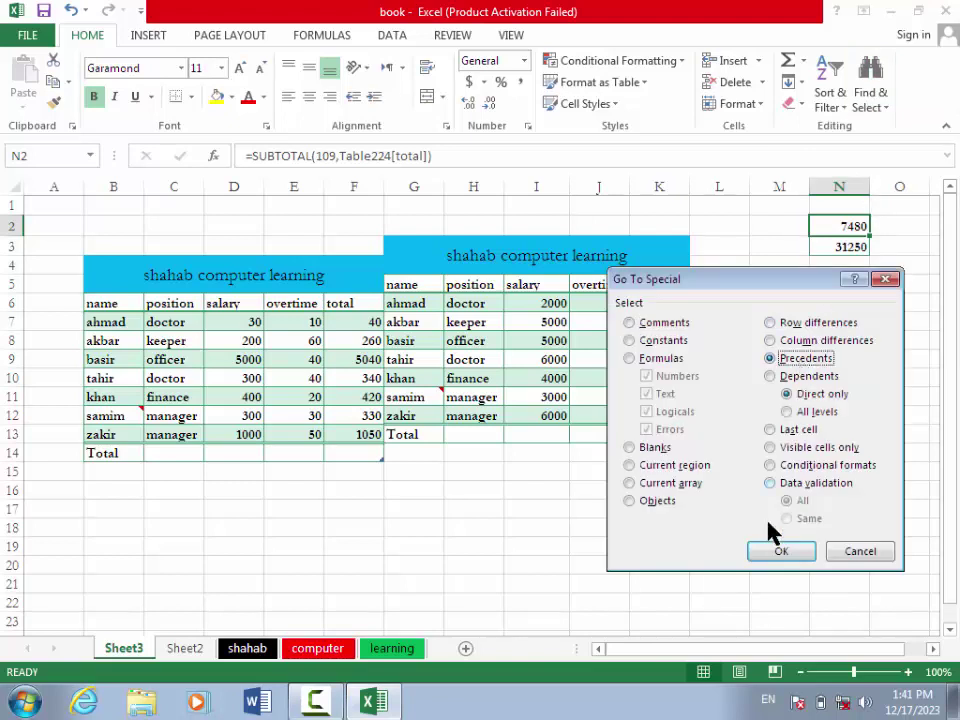
left_click(780, 553)
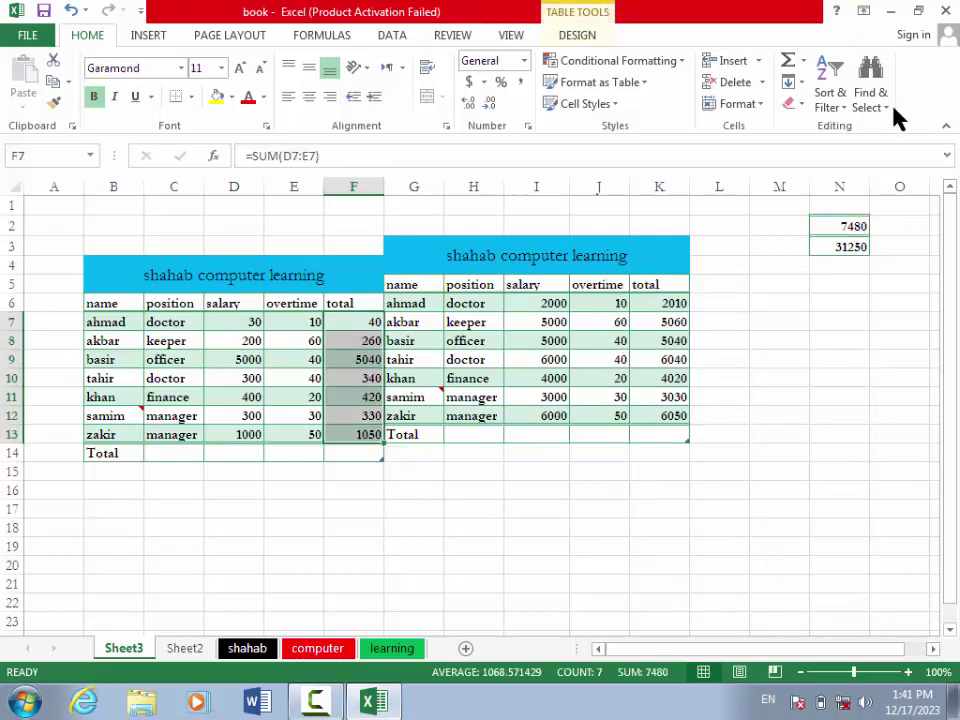
Step: Use Go To Special with the Precedents option to select the cells that feed the formula in N3
left_click(852, 247)
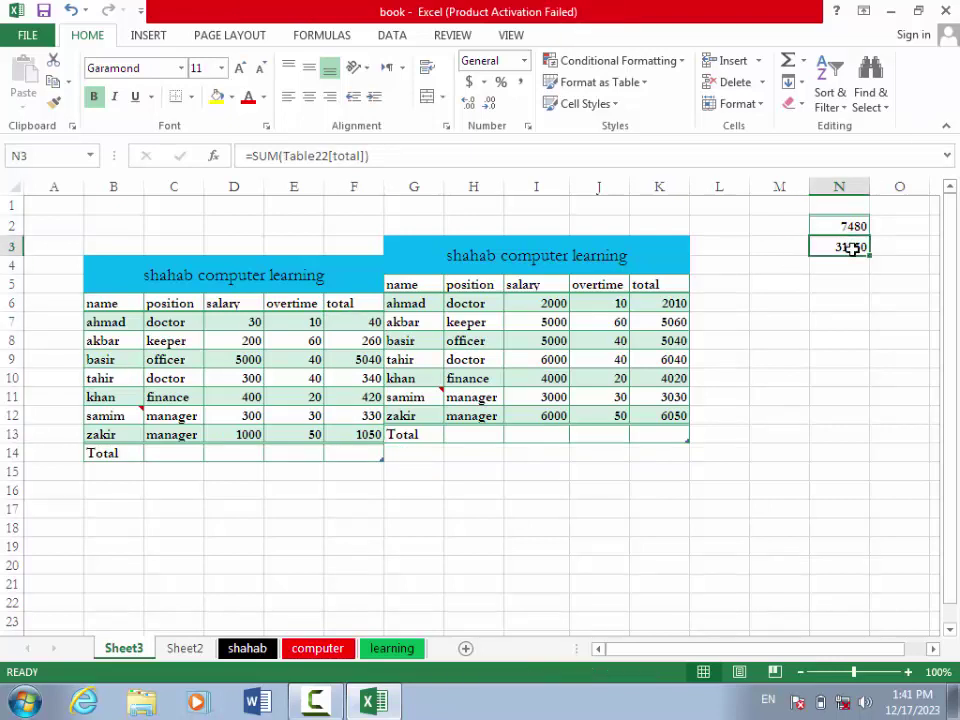
left_click(870, 105)
left_click(870, 197)
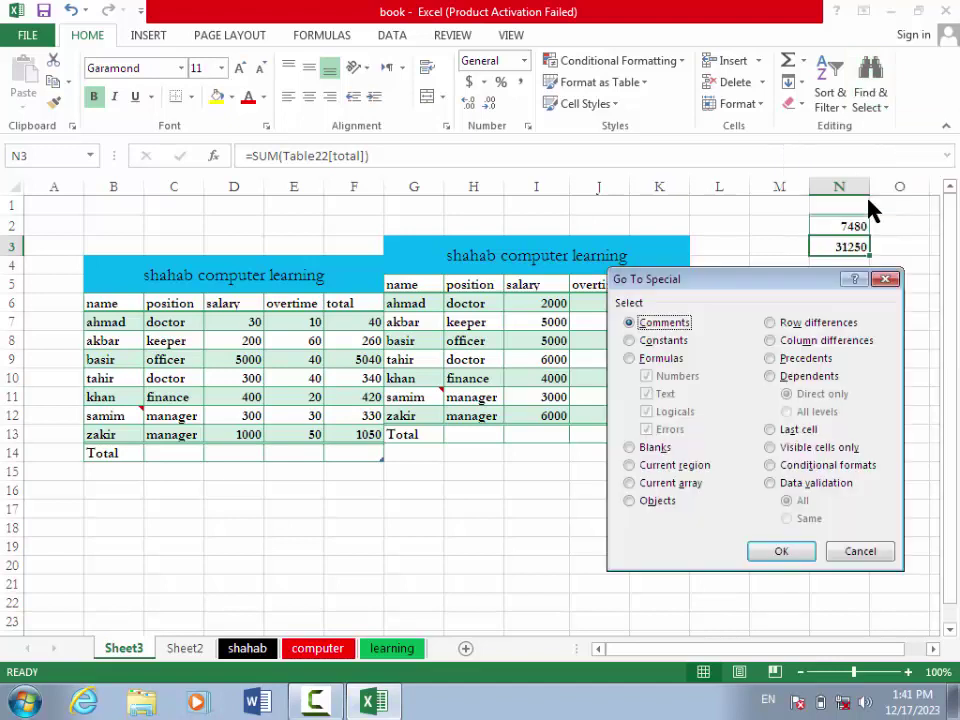
left_click(806, 358)
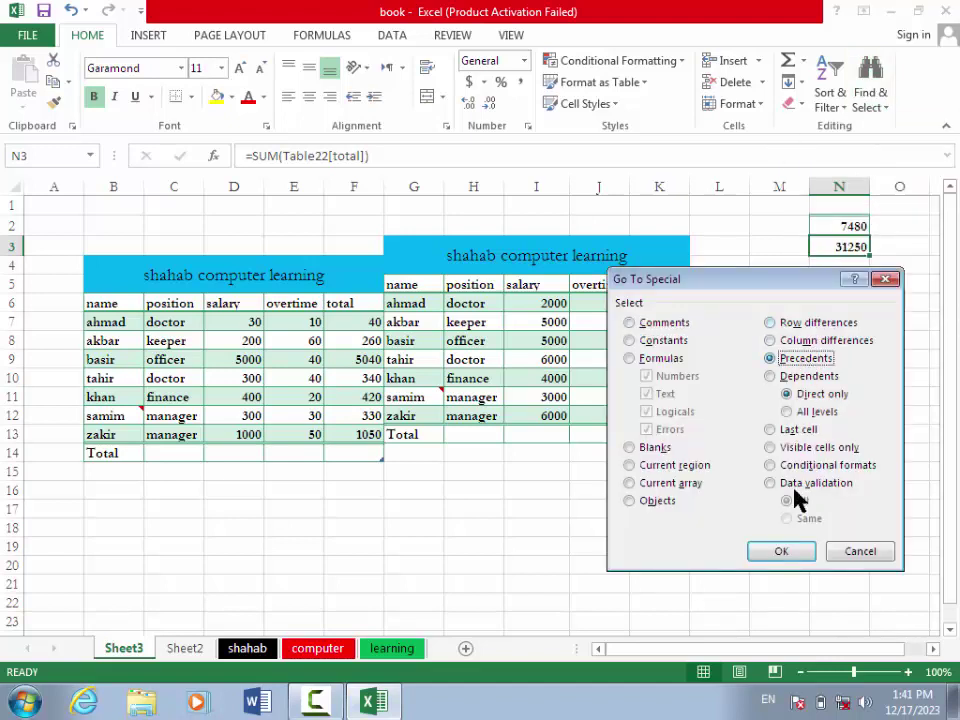
left_click(782, 551)
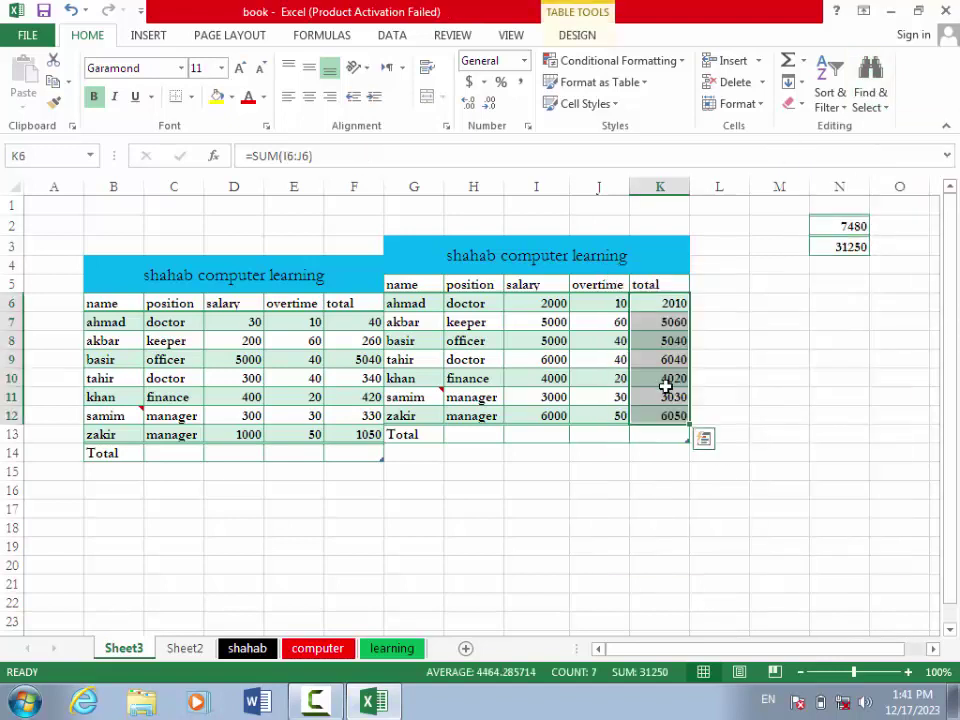
left_click(636, 488)
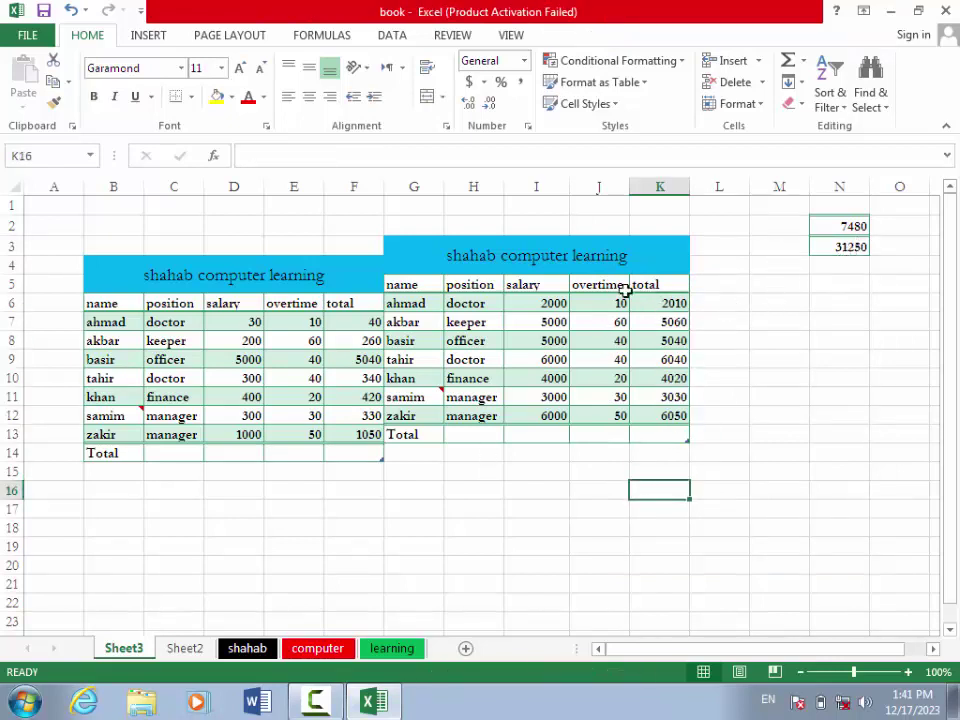
Step: Select the original table's totals K6:K12 and use Go To Special to find their direct dependents
left_click_drag(534, 302, 555, 414)
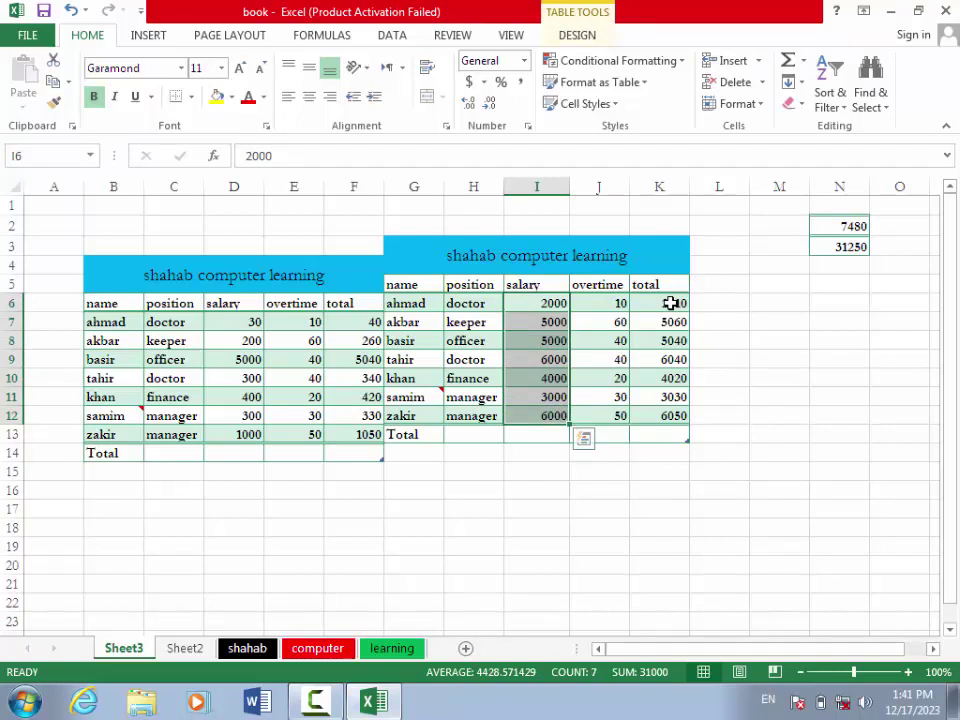
left_click_drag(670, 303, 666, 415)
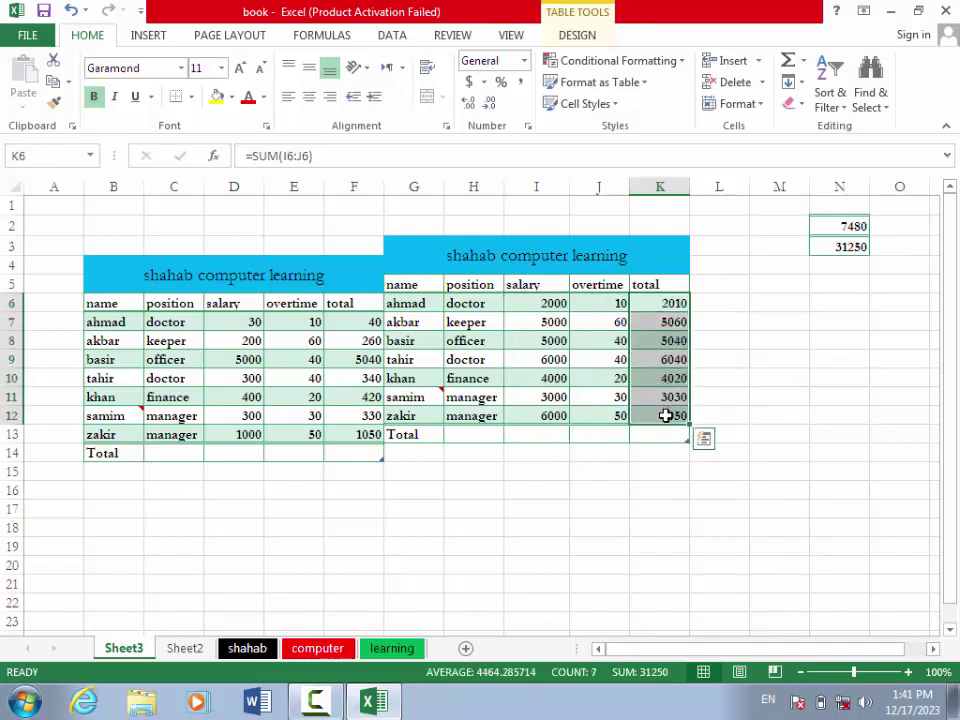
left_click(876, 100)
left_click(870, 203)
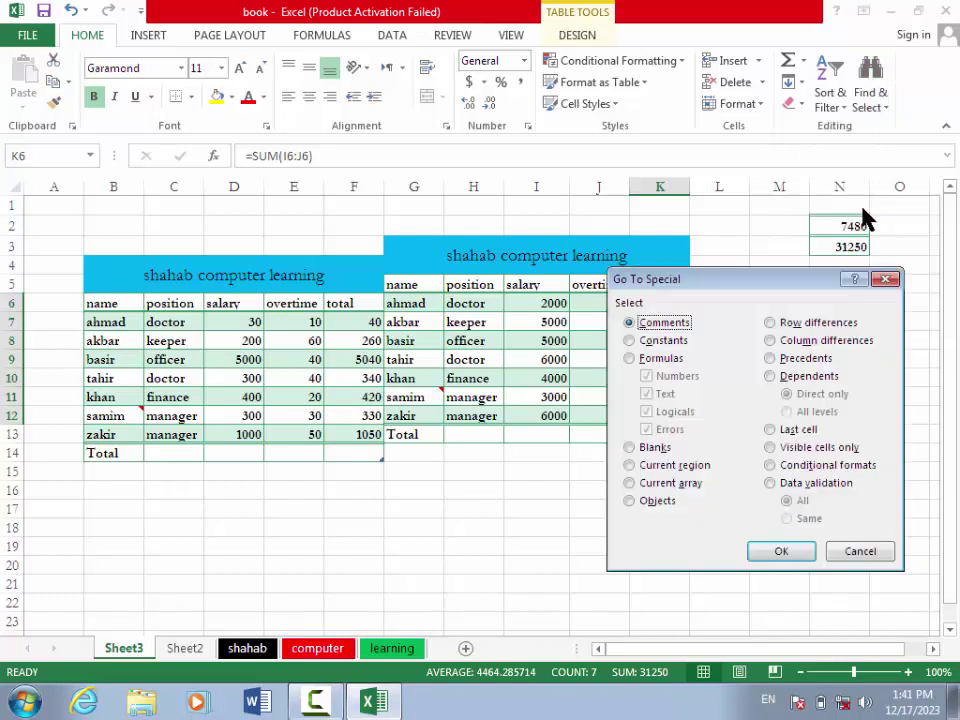
left_click(800, 384)
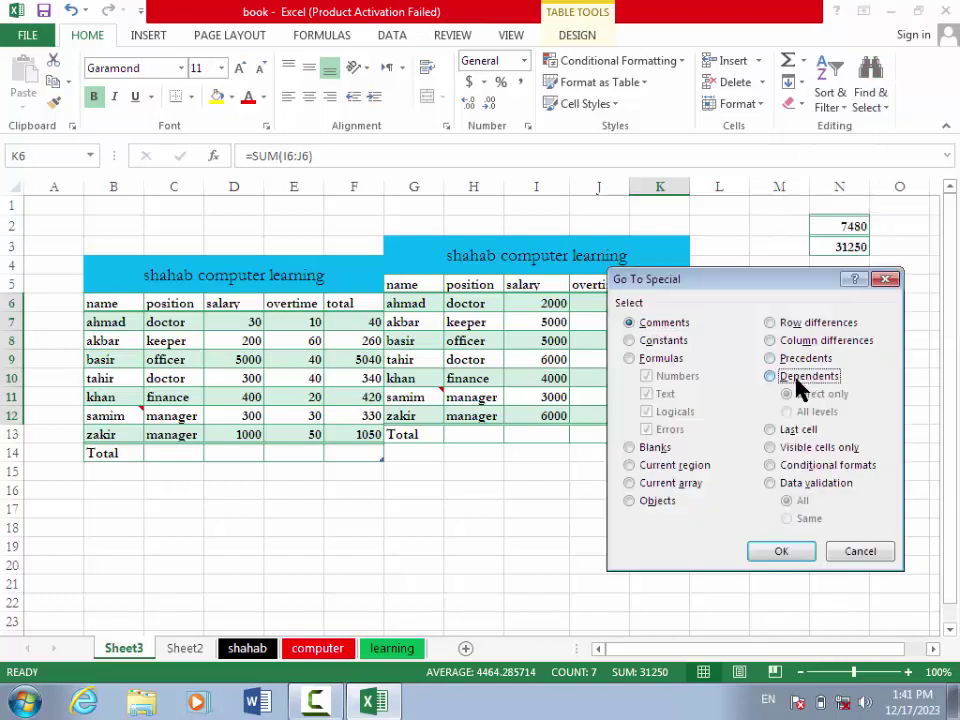
left_click(789, 563)
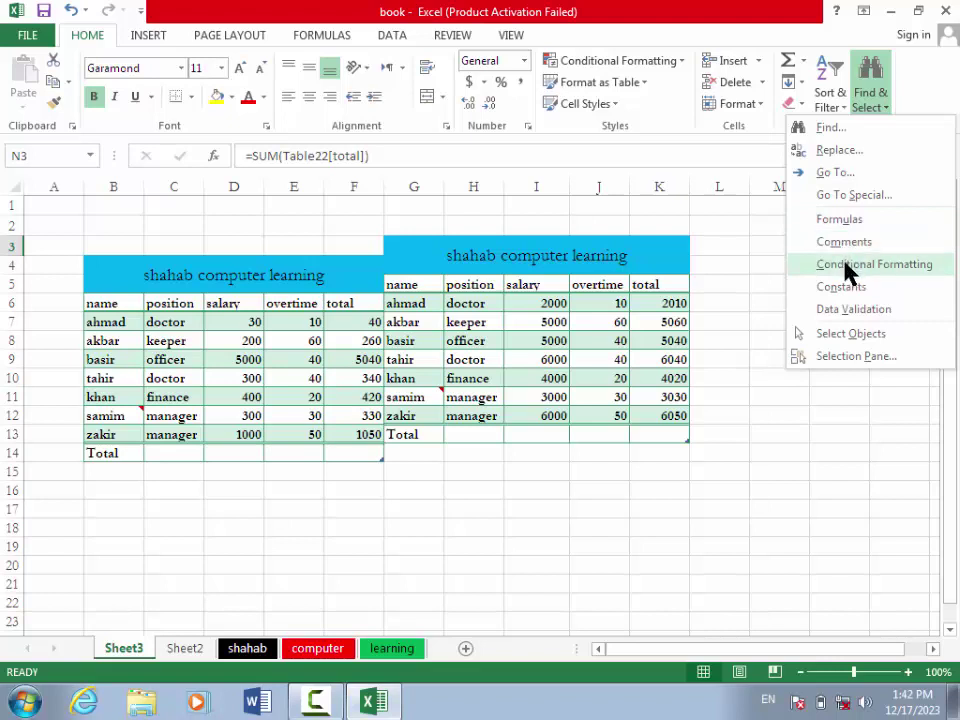
Step: Apply orange gradient-fill data bars to the overtime value in cell J8
left_click(611, 343)
left_click(611, 340)
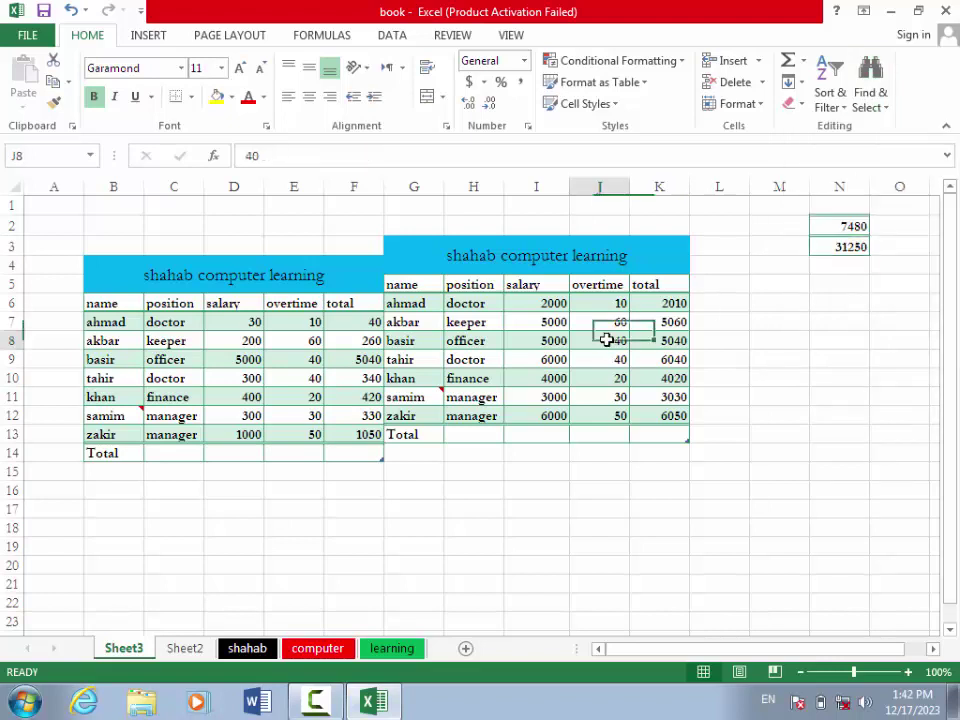
left_click(678, 68)
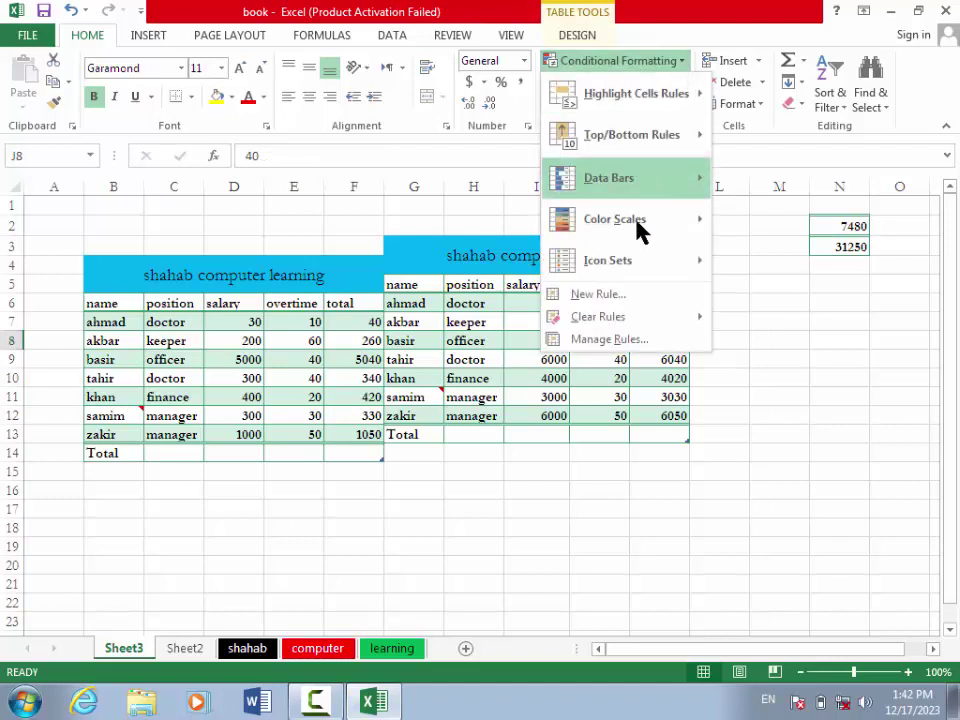
mouse_move(640, 177)
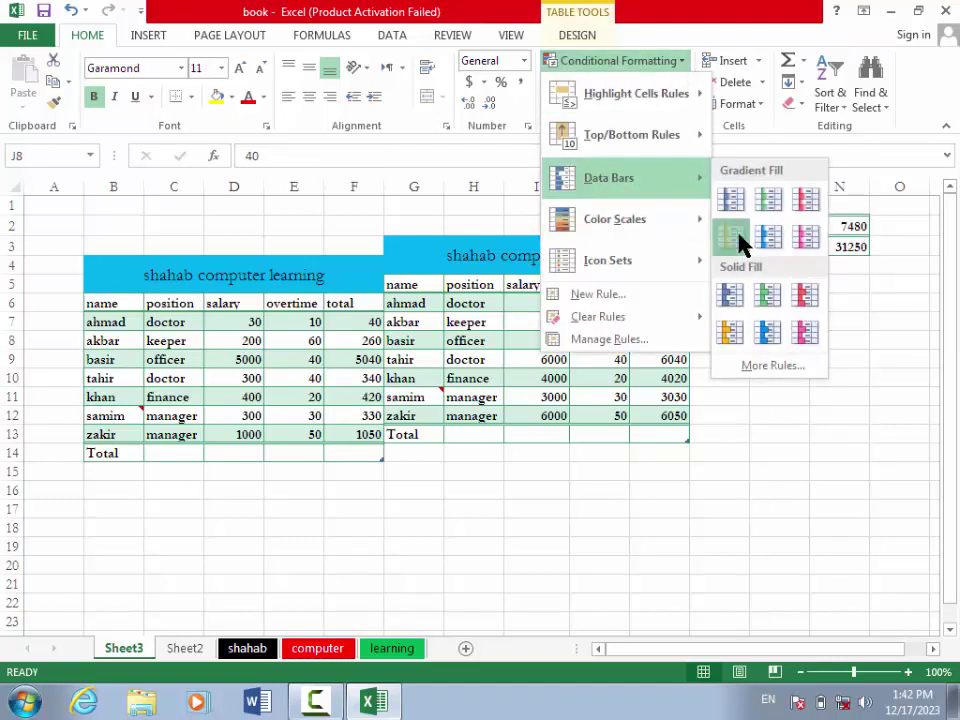
left_click(739, 240)
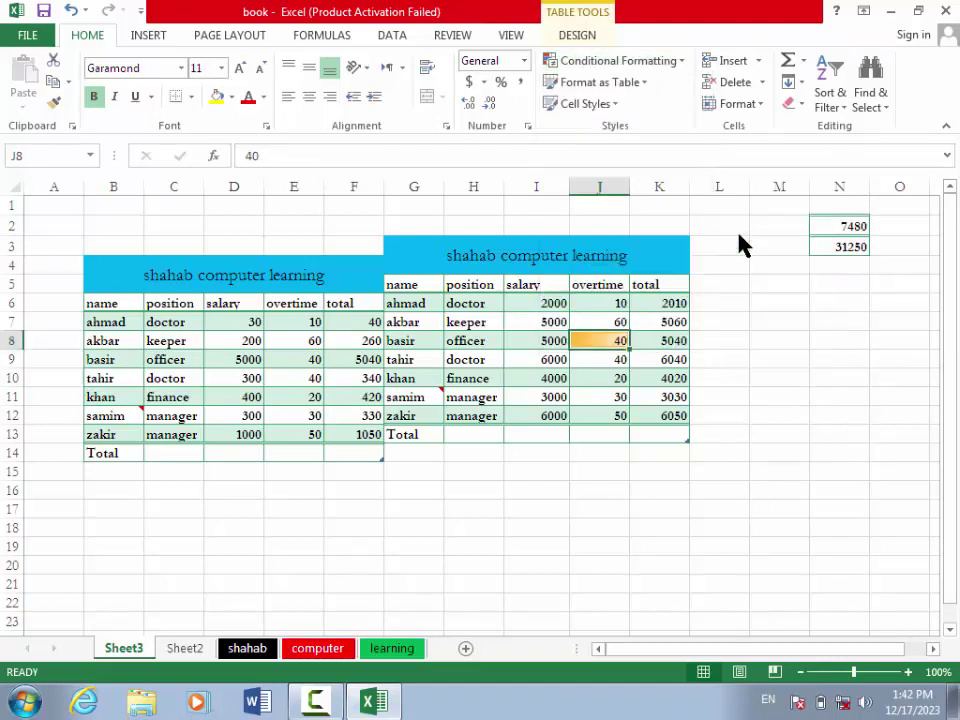
Step: From the empty cell M15, use Find & Select to locate the cells that have conditional formatting
left_click(879, 114)
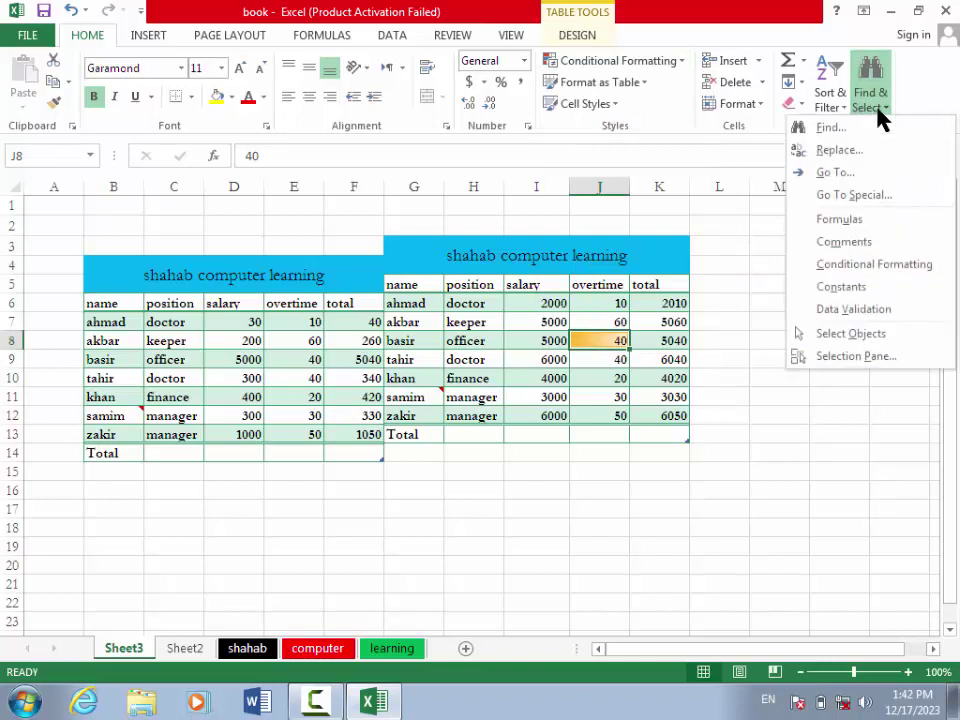
left_click(866, 277)
left_click(752, 469)
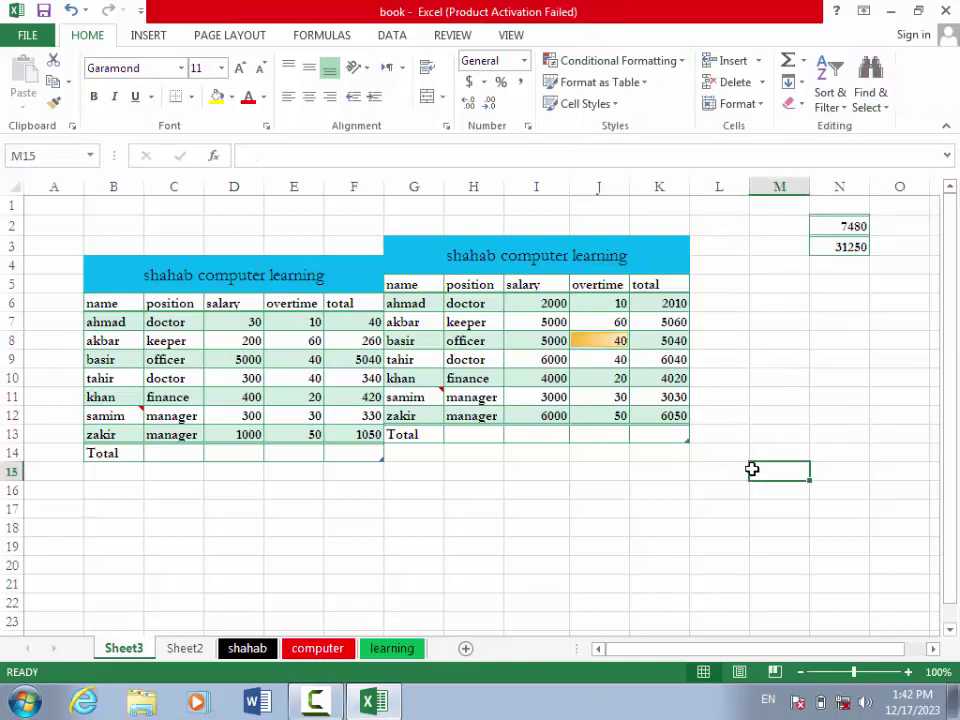
left_click(874, 108)
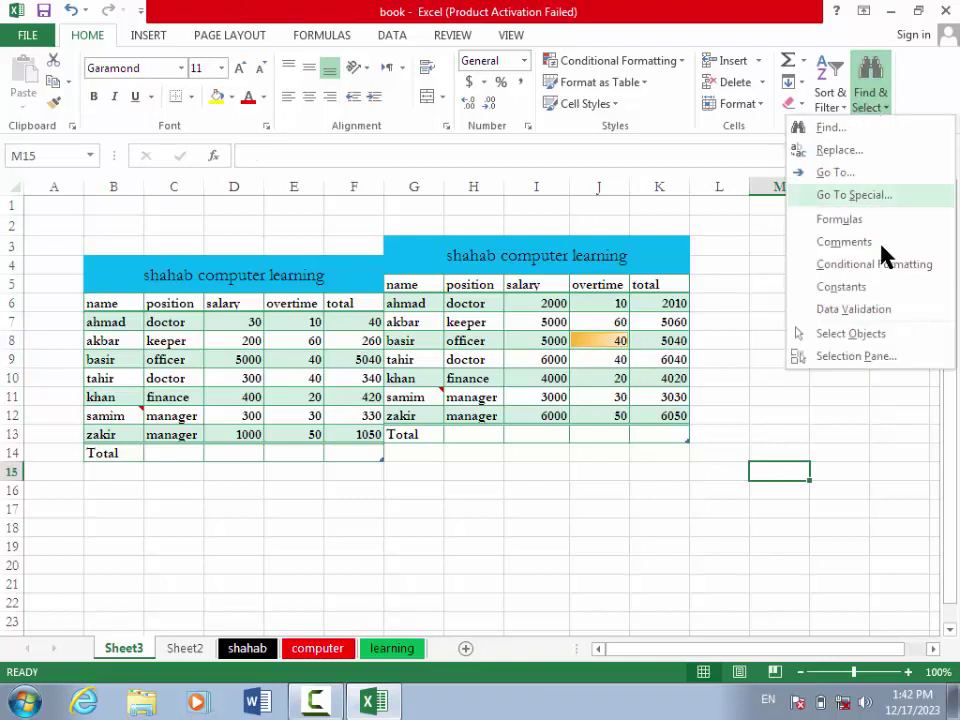
left_click(883, 276)
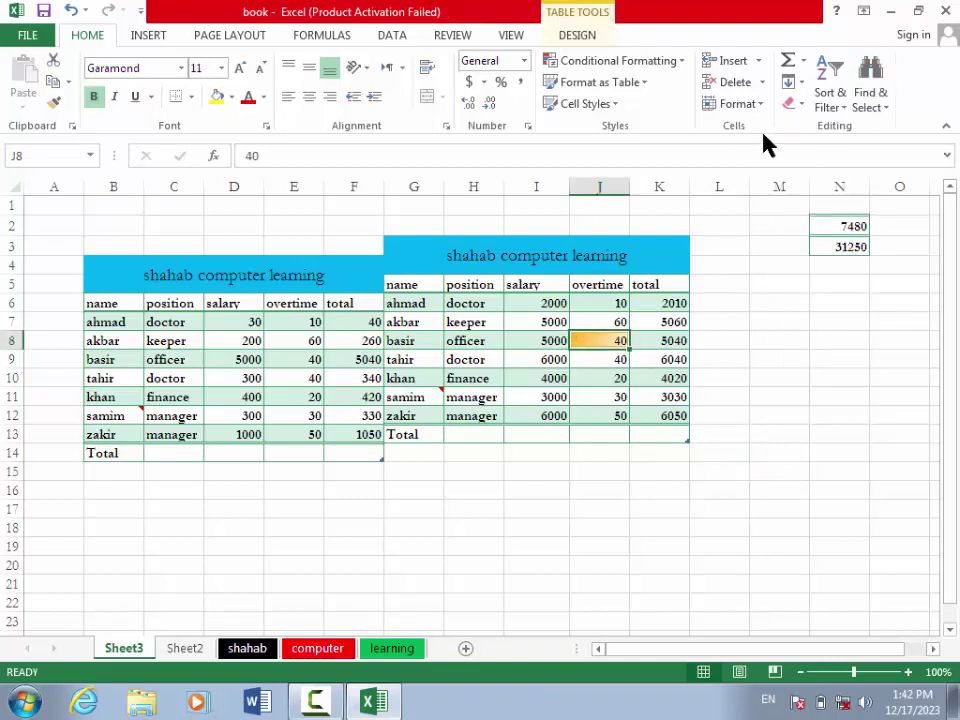
left_click(868, 108)
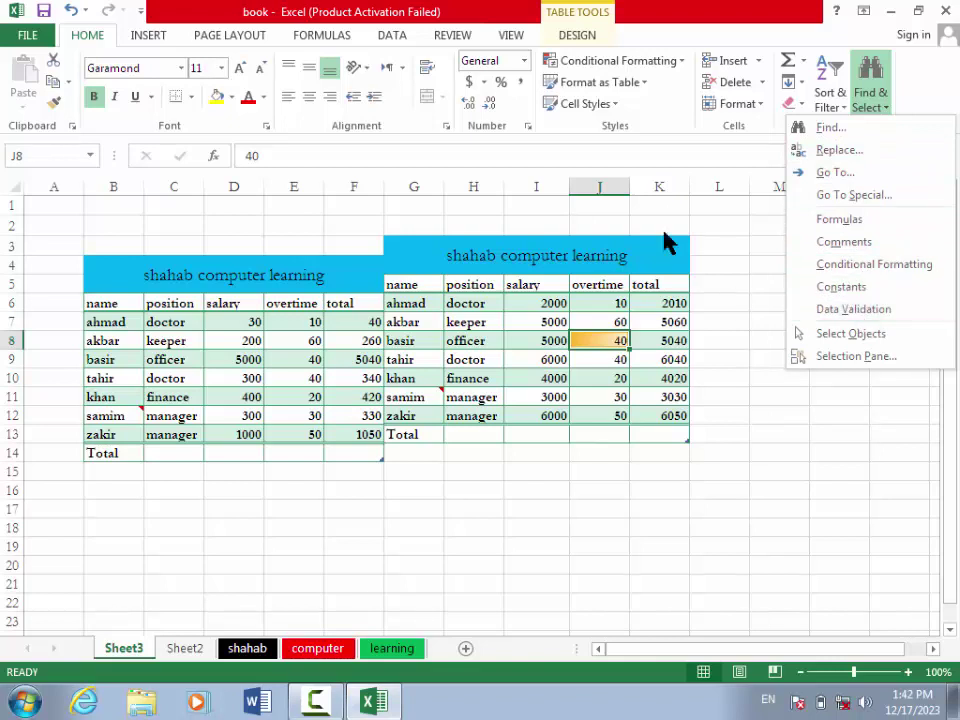
left_click(396, 36)
left_click(392, 35)
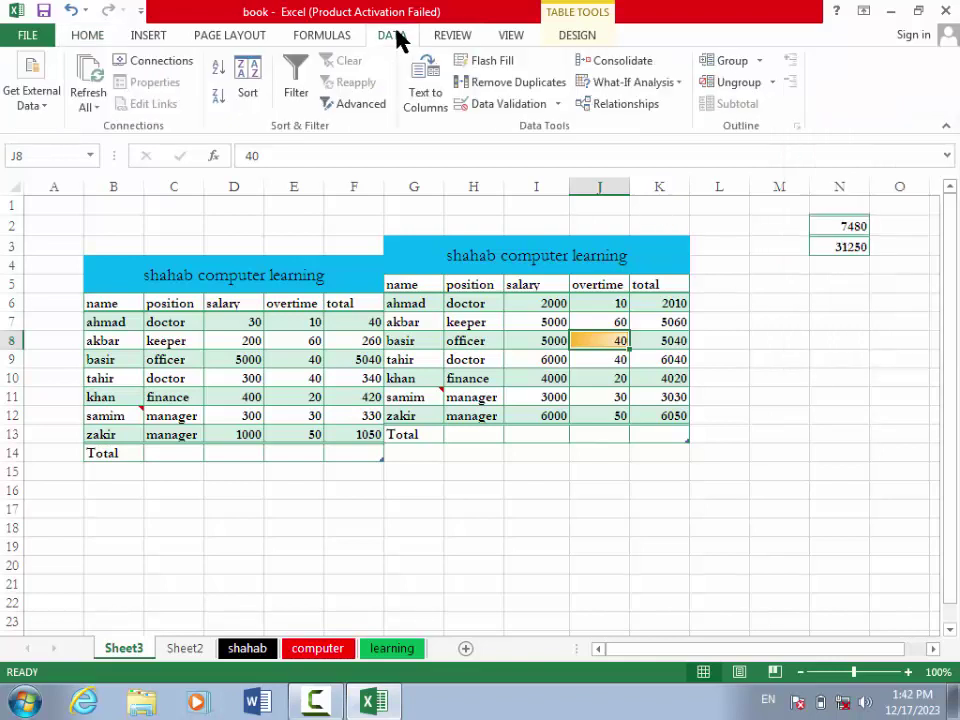
left_click(450, 36)
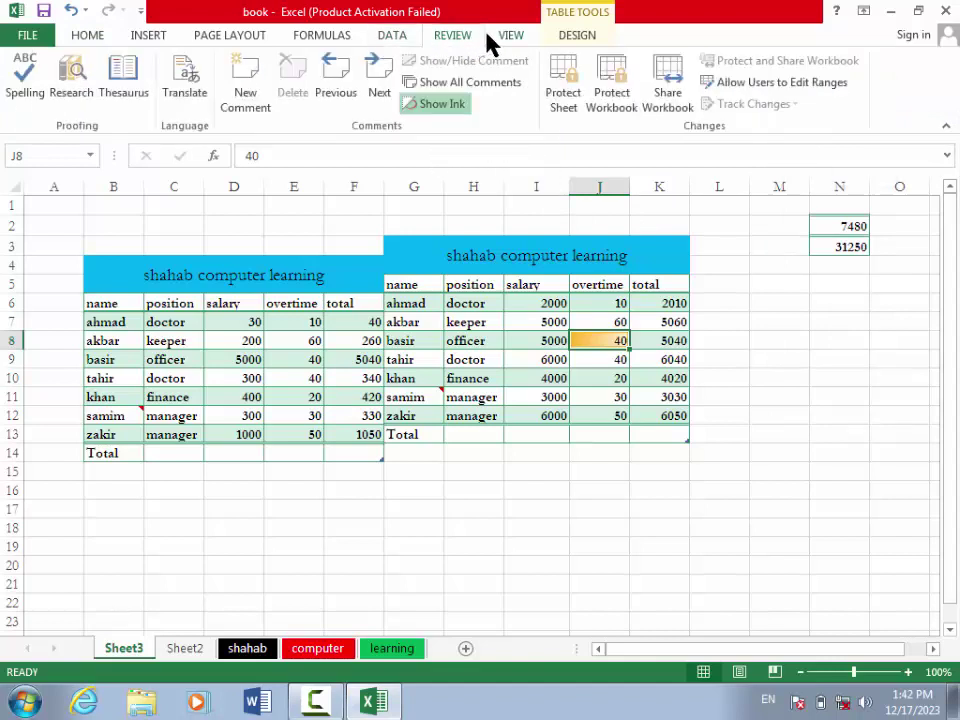
left_click(490, 36)
left_click(398, 37)
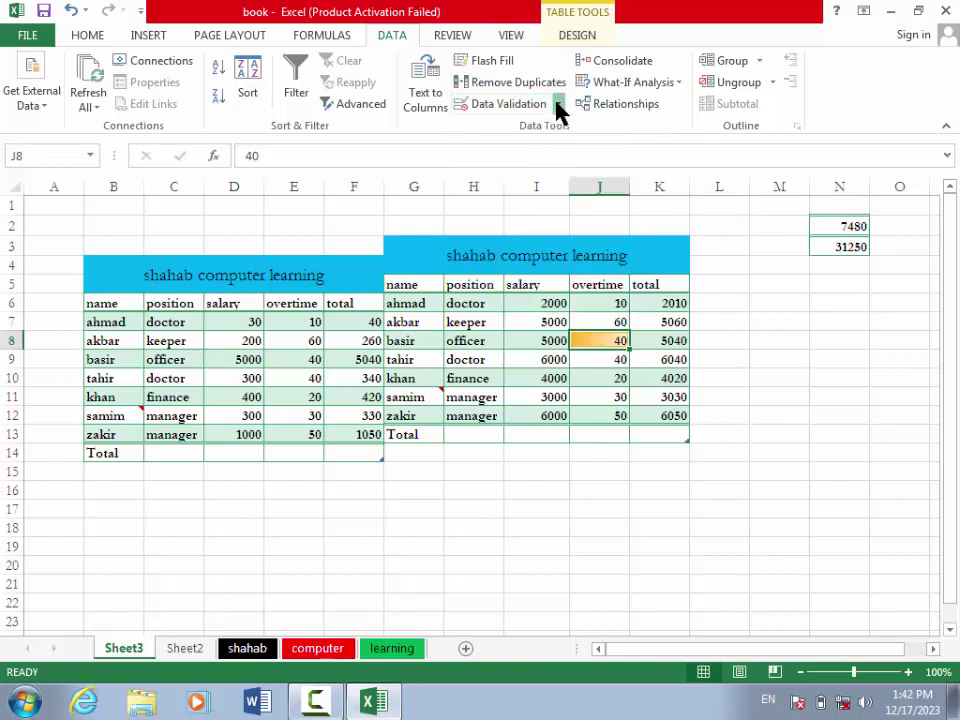
Step: Turn on the Select Objects mode of Find & Select
left_click(88, 36)
left_click(868, 96)
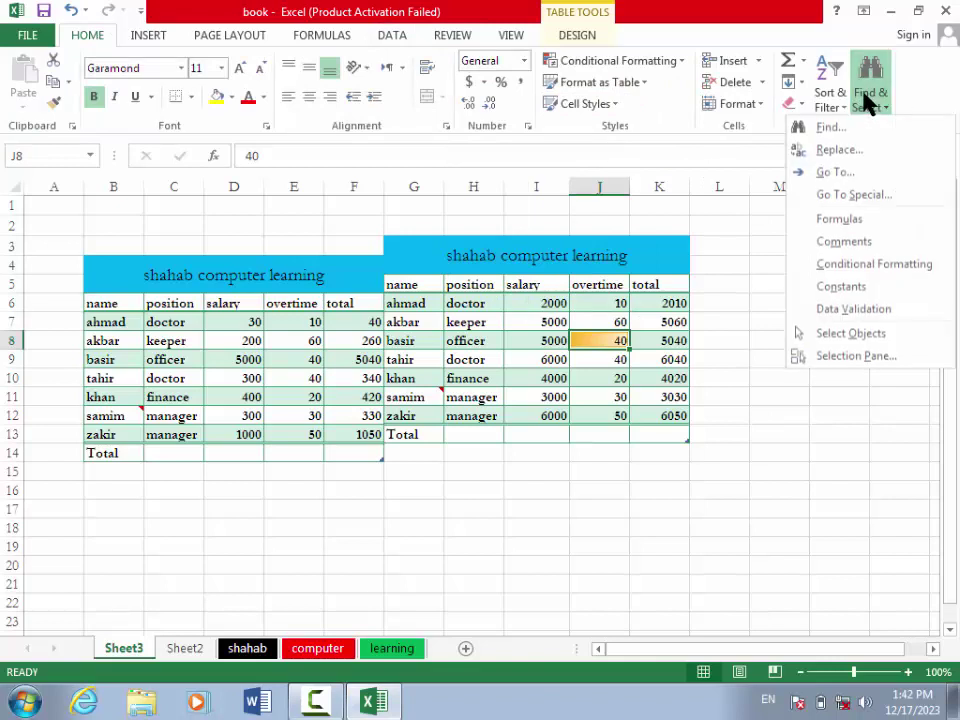
left_click(845, 334)
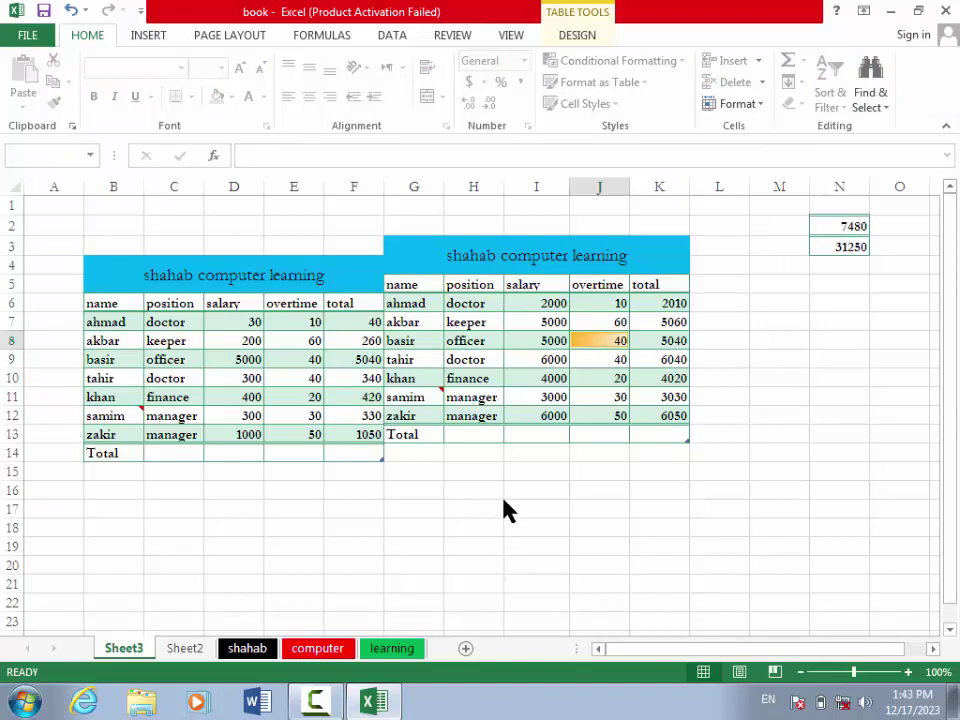
Step: Start inserting an object from a file and choose the Chrysanthemum picture in the Sample Pictures folder
left_click(145, 38)
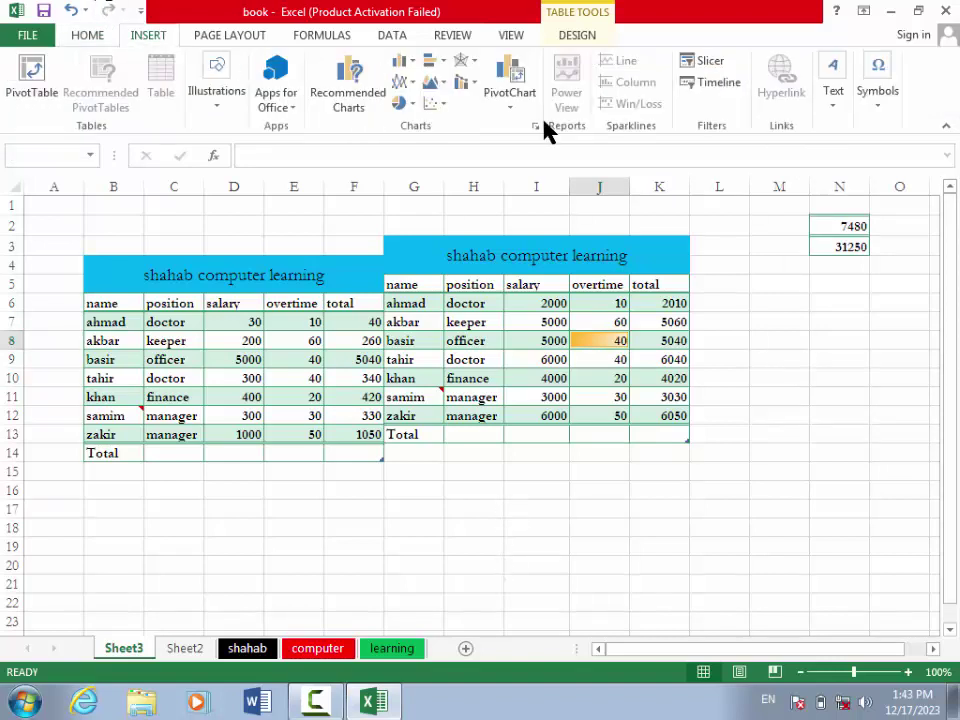
left_click(841, 110)
left_click(934, 155)
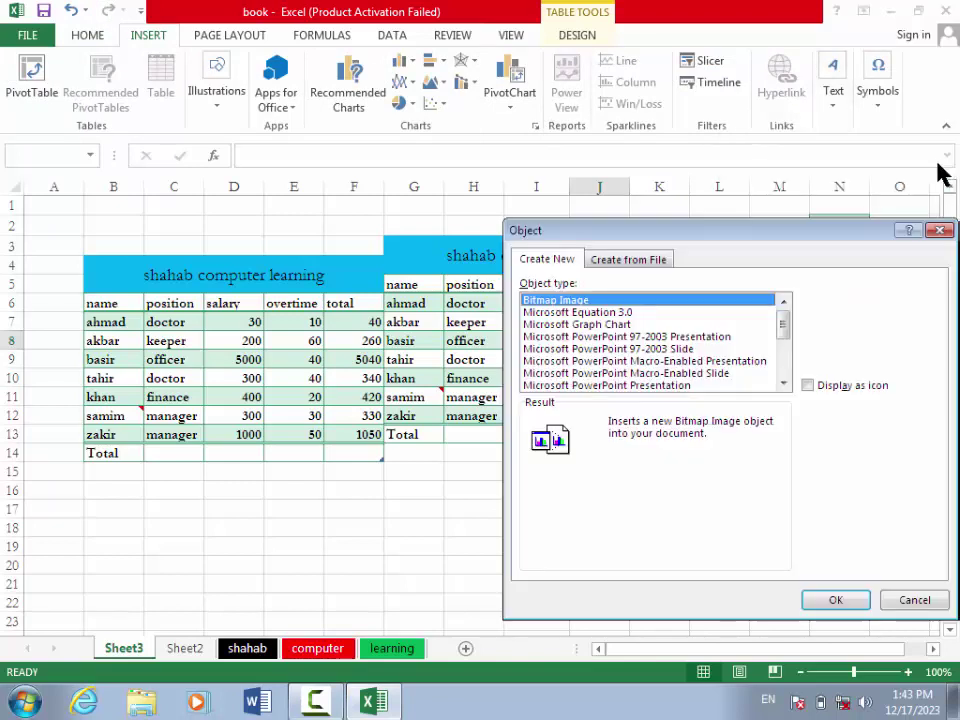
left_click(633, 264)
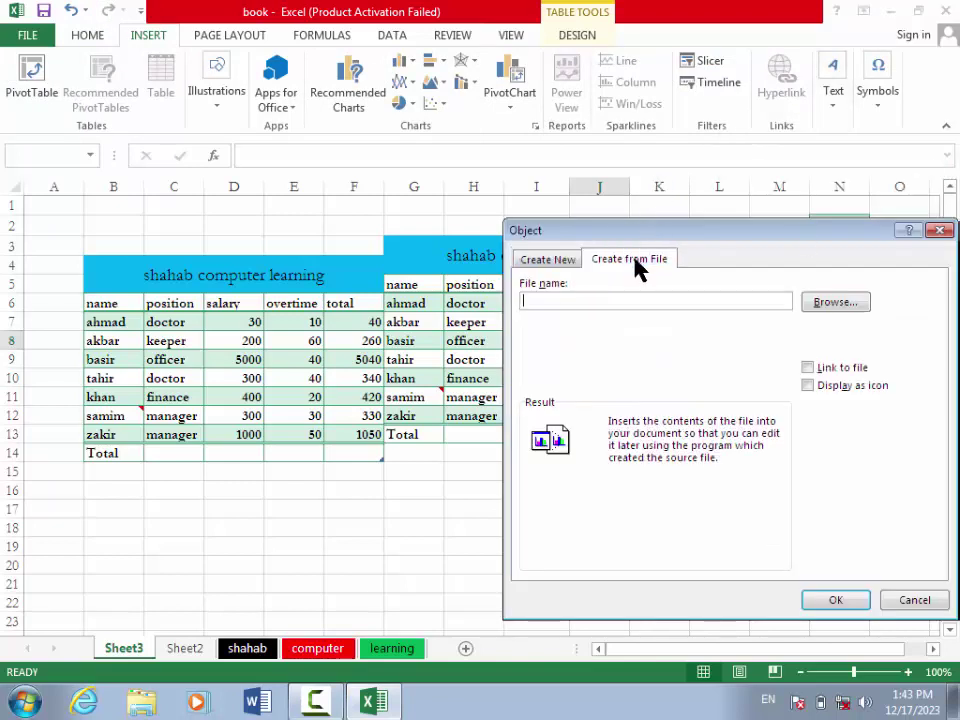
left_click(836, 303)
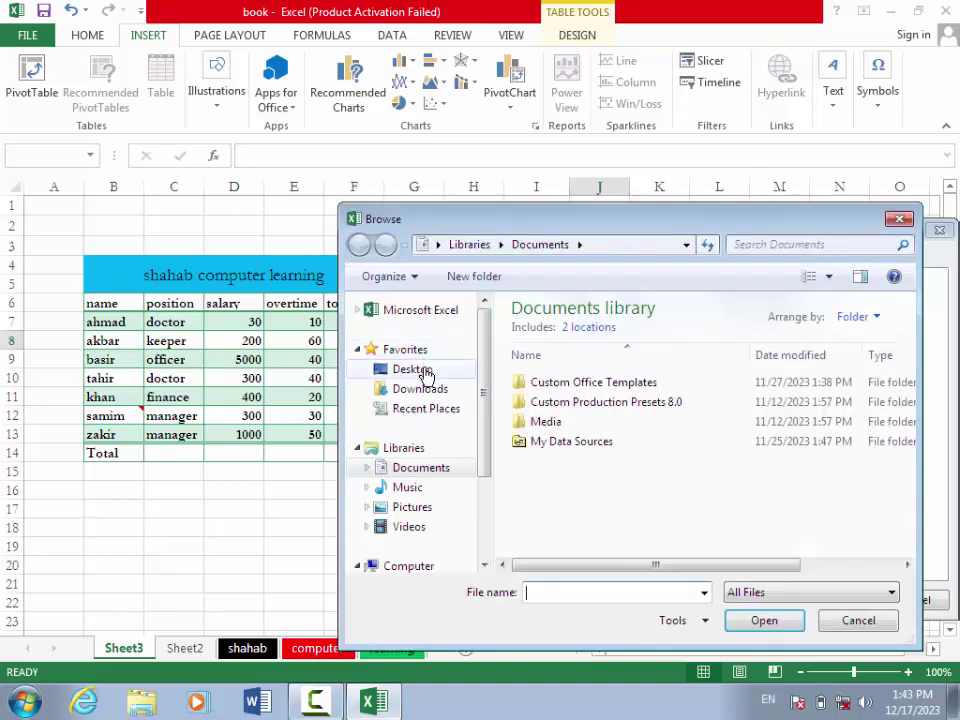
left_click(420, 510)
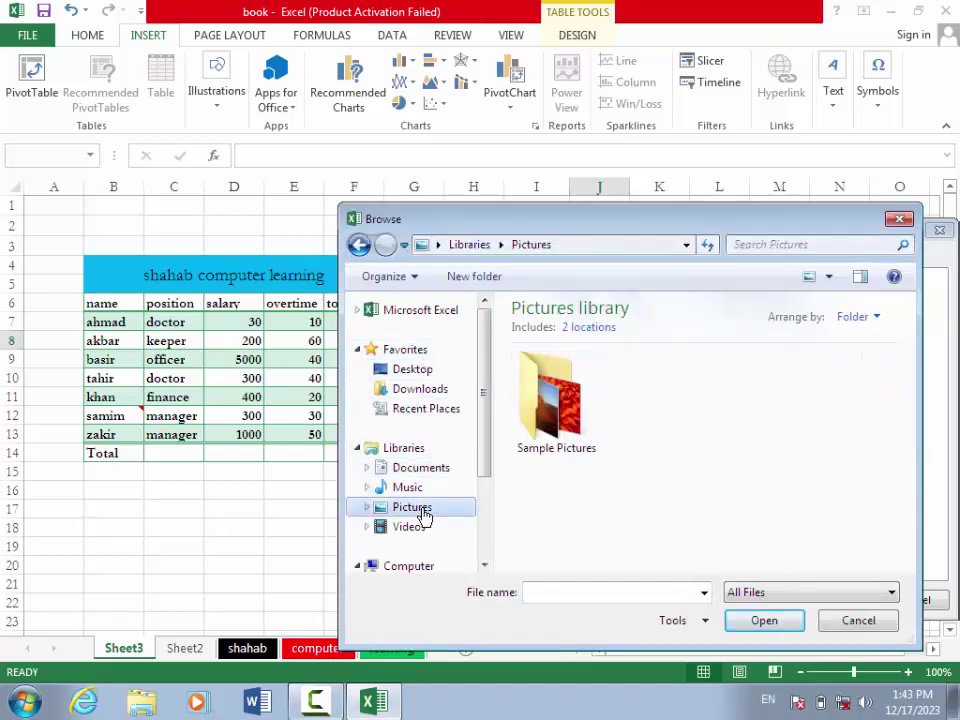
double_click(597, 430)
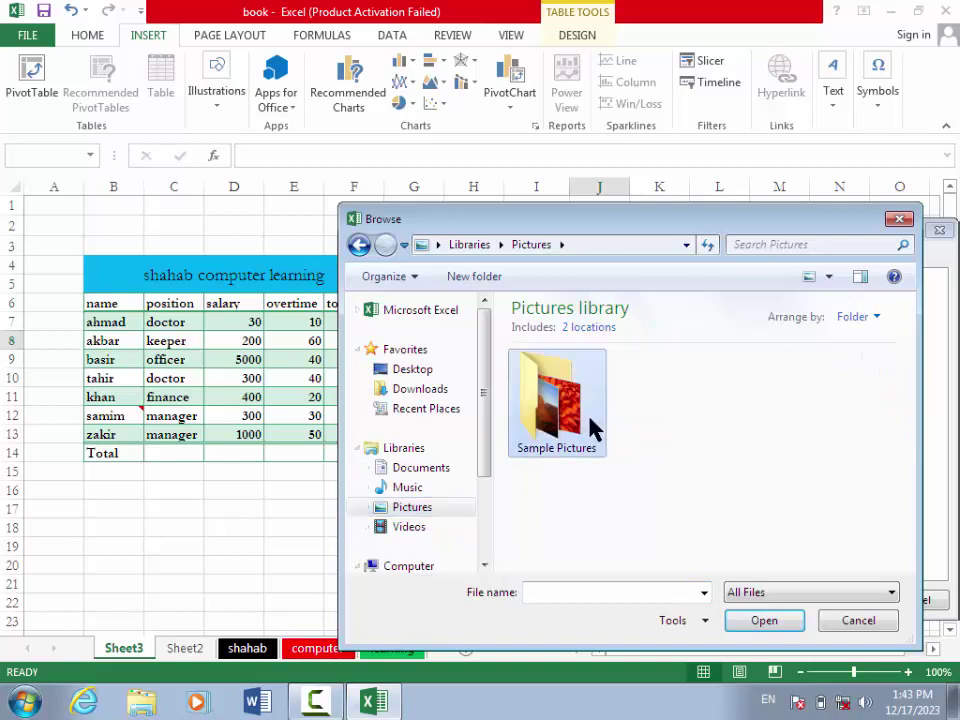
left_click(575, 405)
left_click(770, 624)
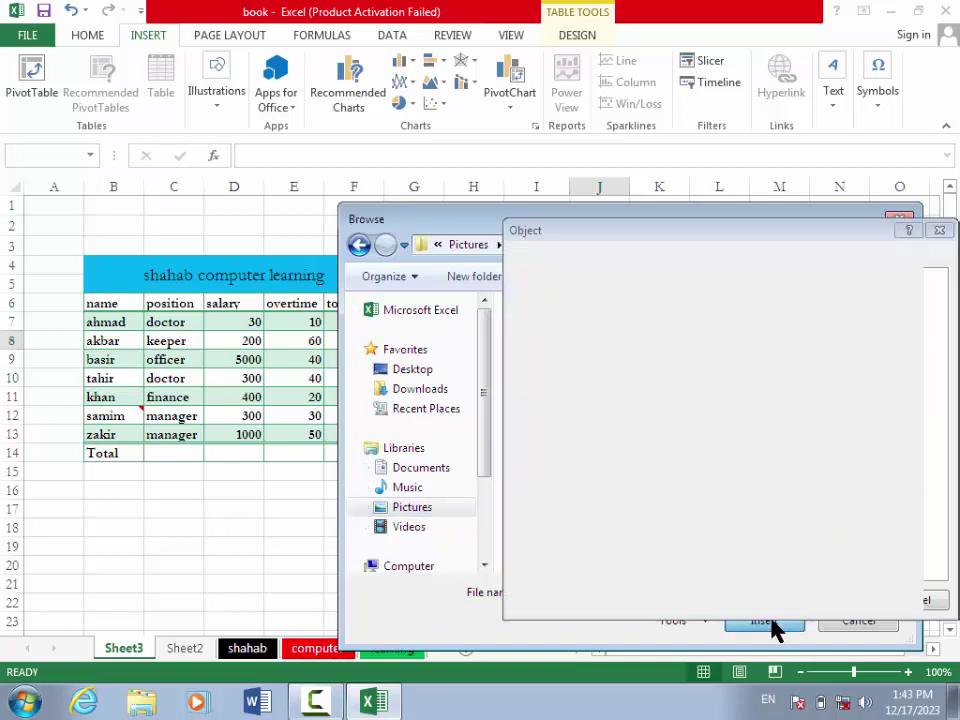
Step: Insert the chosen picture file displayed as an icon and move the icon over columns I and J, rows 9 to 12
left_click(822, 396)
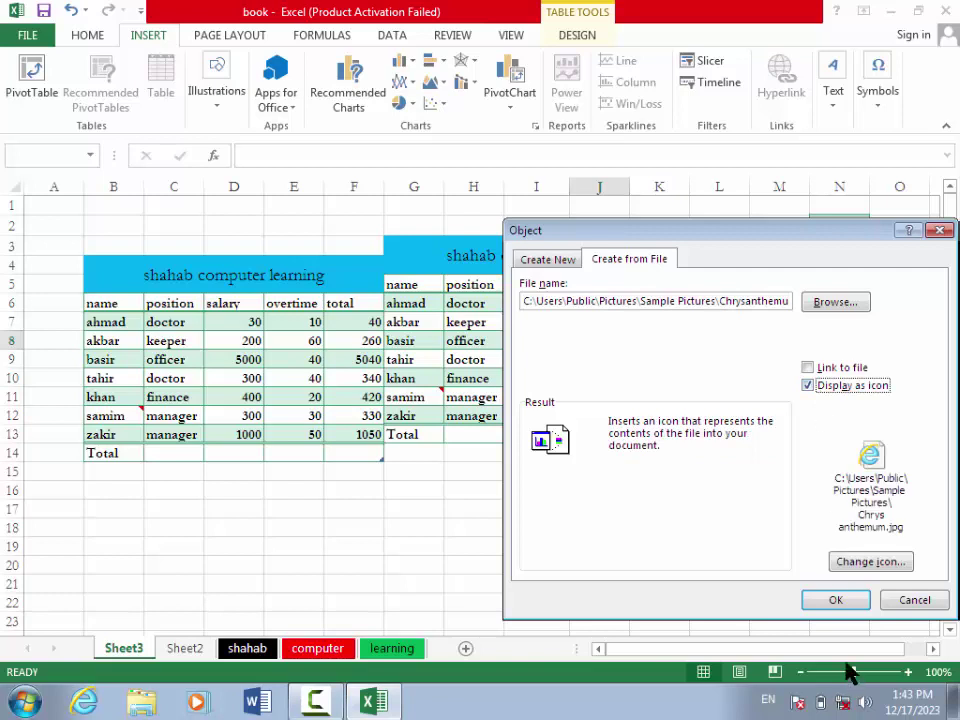
left_click(834, 602)
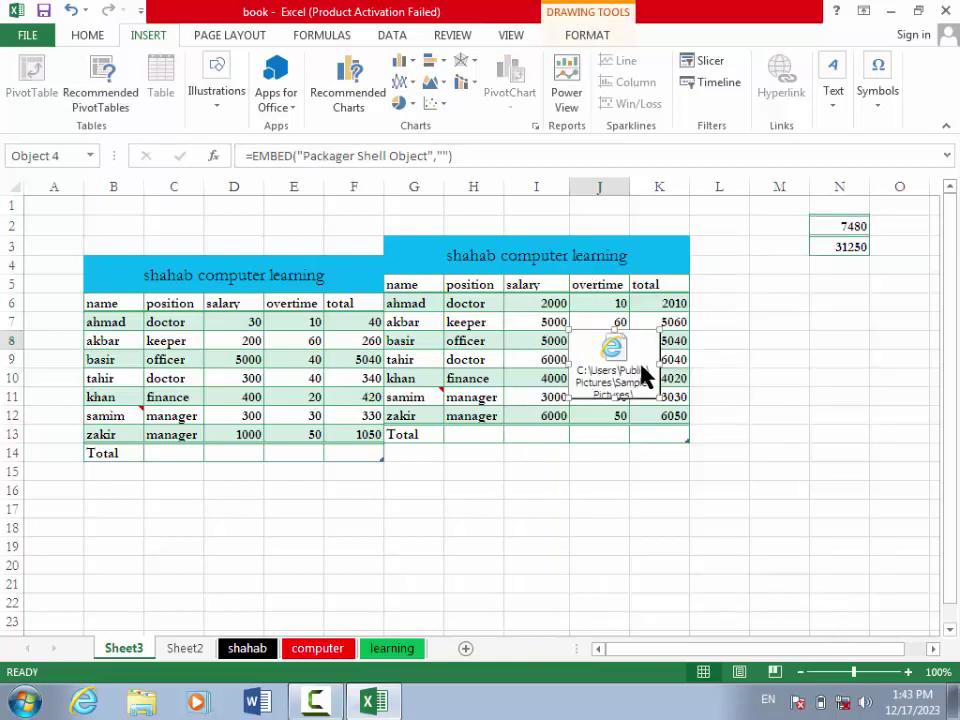
left_click_drag(632, 372, 579, 395)
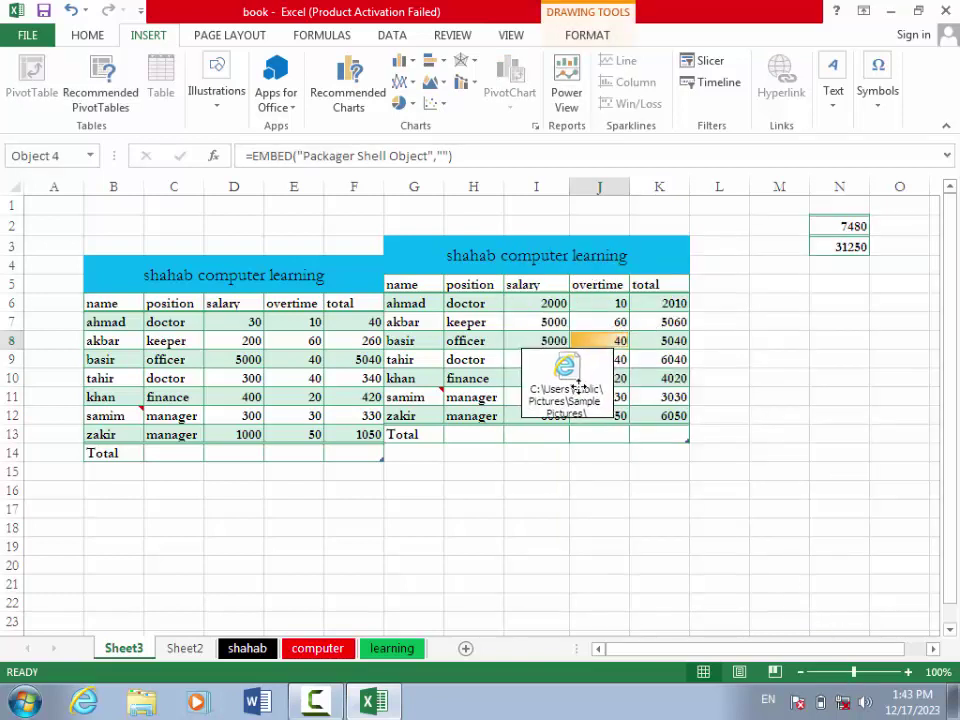
Step: Insert a new Bitmap Image object into the sheet, opening it for editing in Paint
left_click(834, 116)
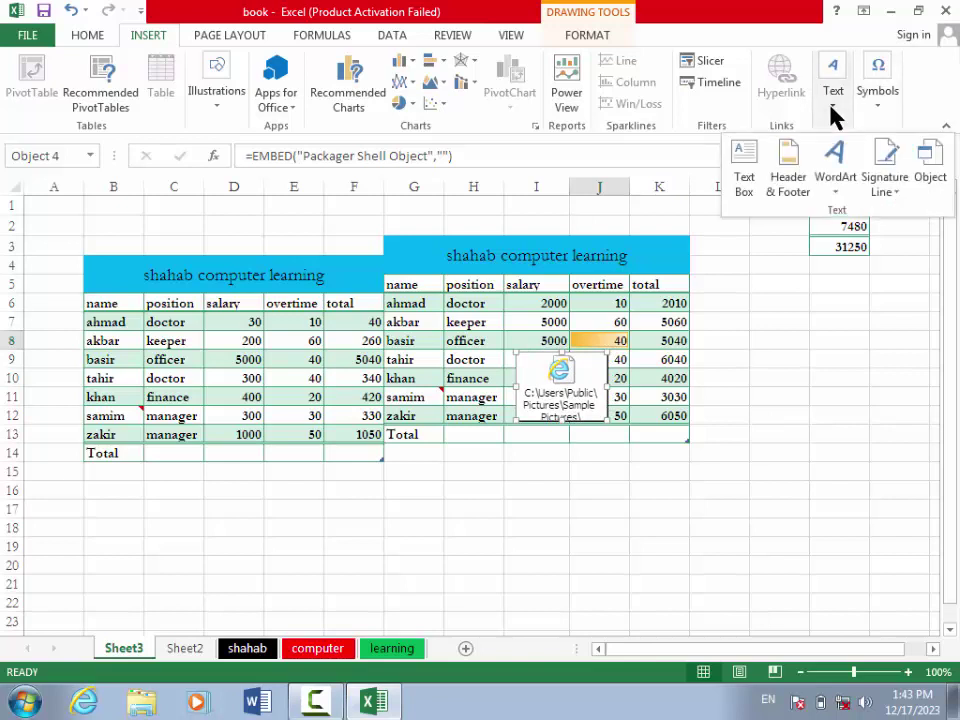
left_click(933, 164)
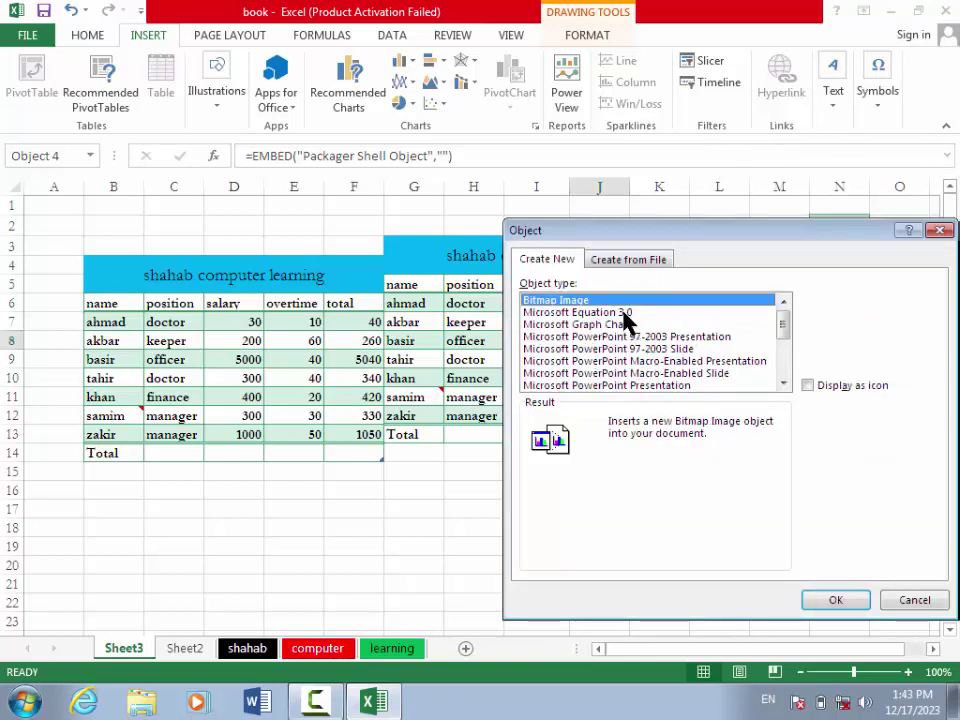
left_click(836, 600)
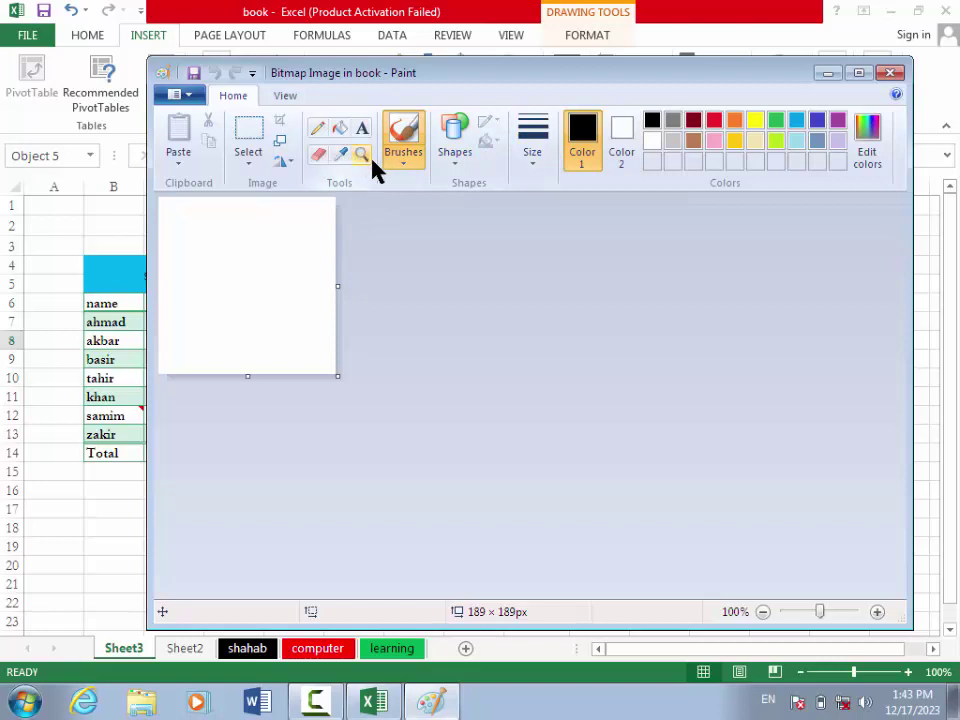
Step: Draw a black heart shape of about 46 × 98 px on the bitmap canvas and close Paint to return to the workbook
left_click(392, 162)
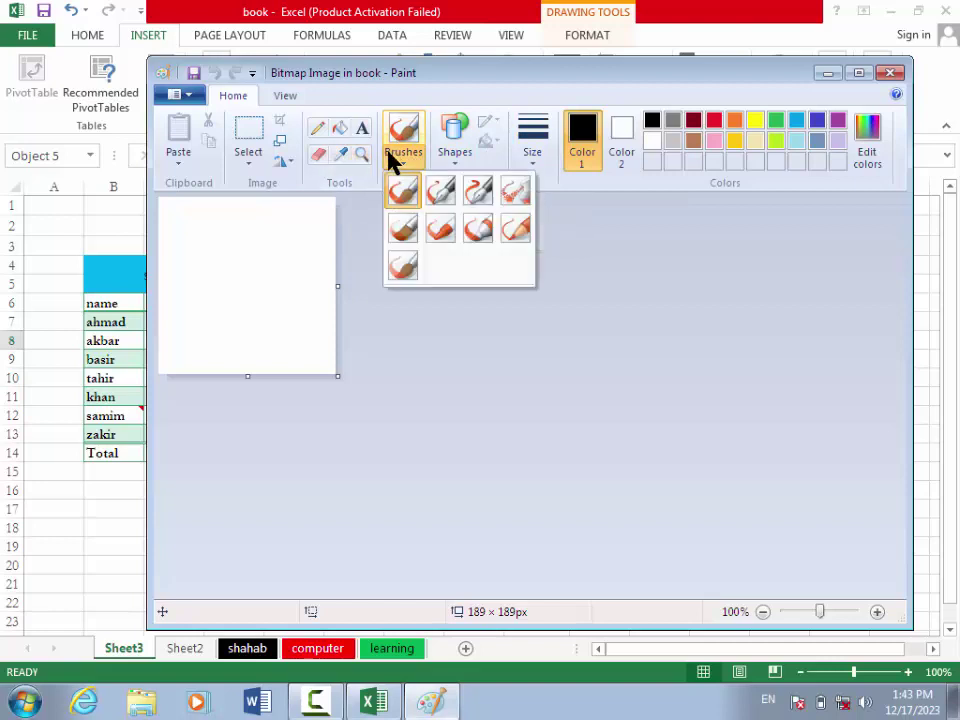
left_click(448, 157)
left_click(448, 158)
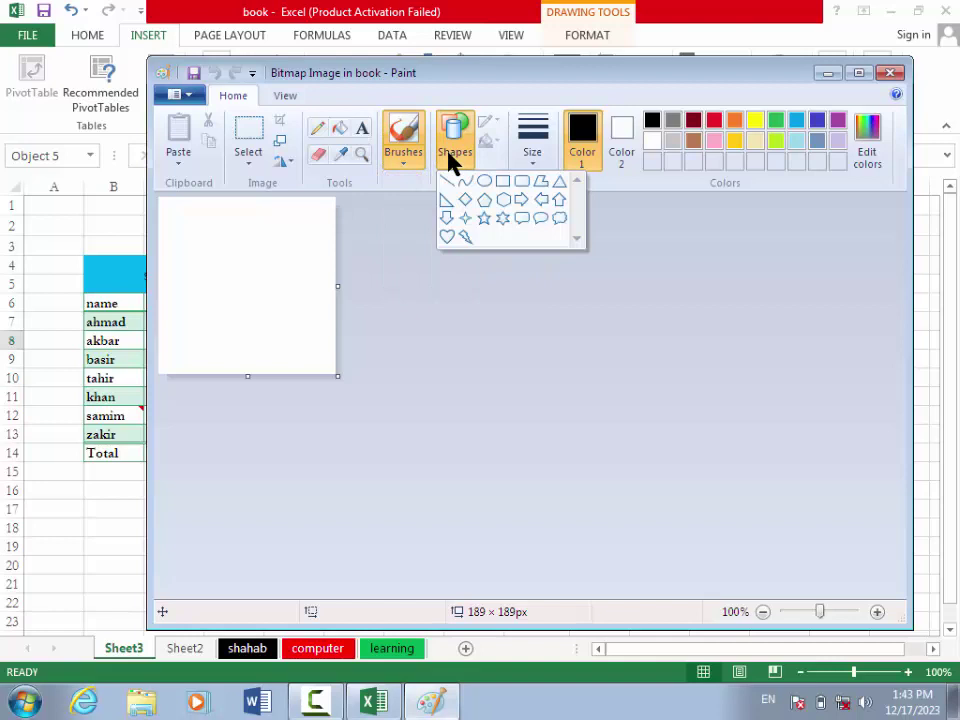
left_click(446, 236)
mouse_move(261, 317)
left_mouse_down()
mouse_move(258, 247)
mouse_move(218, 226)
left_mouse_up()
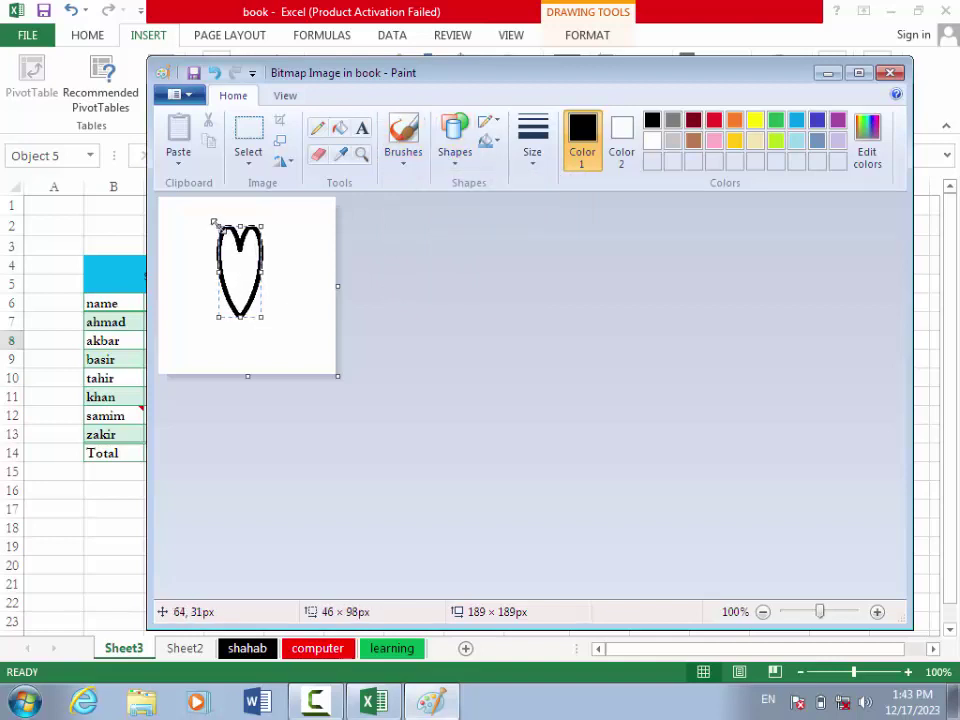
left_click(890, 74)
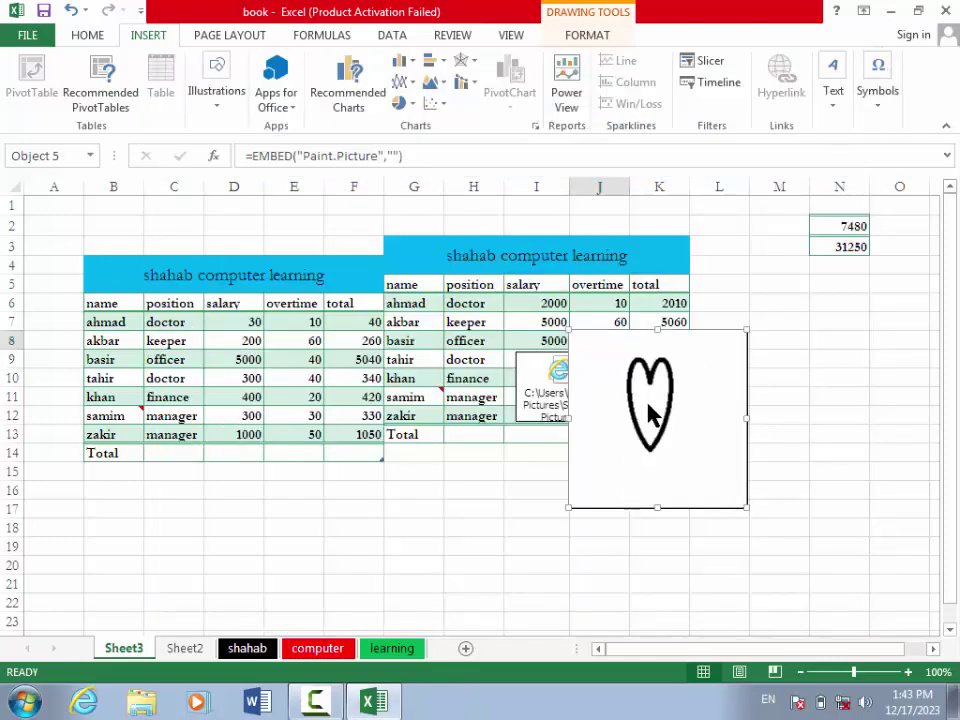
Step: Move the heart bitmap over columns E to G between the two tables and toggle the Select Objects mode off
left_click_drag(585, 441, 338, 388)
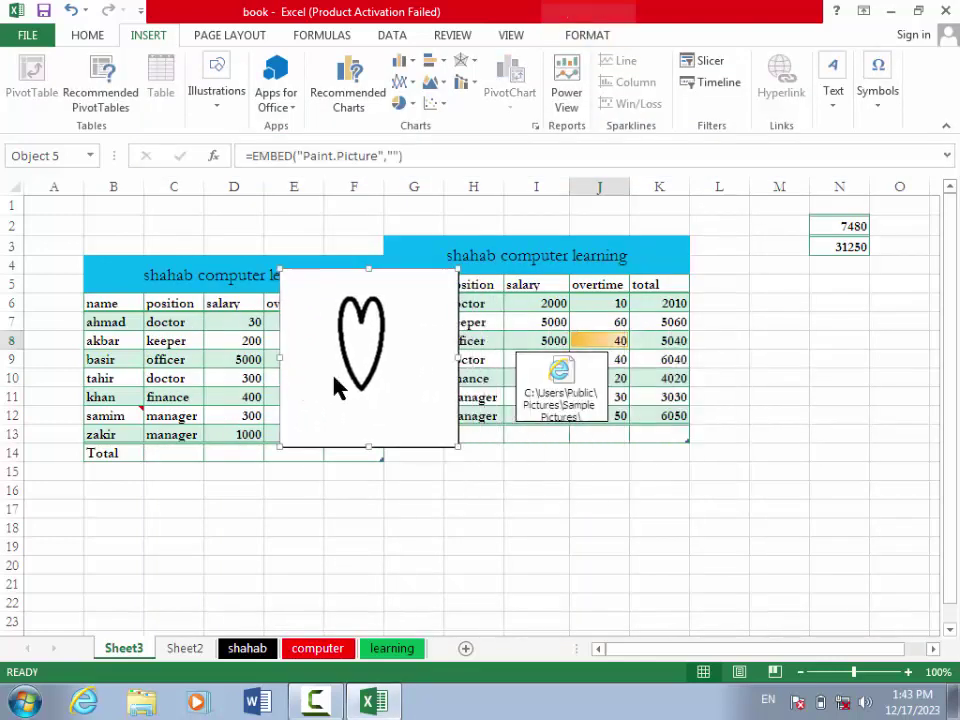
left_click(76, 38)
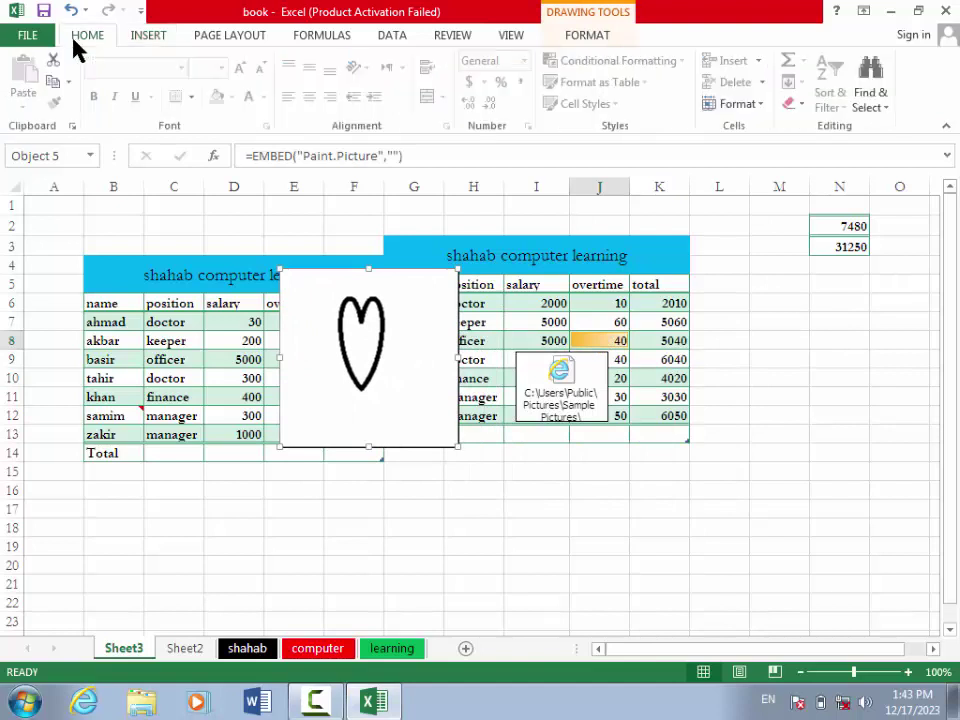
left_click(886, 112)
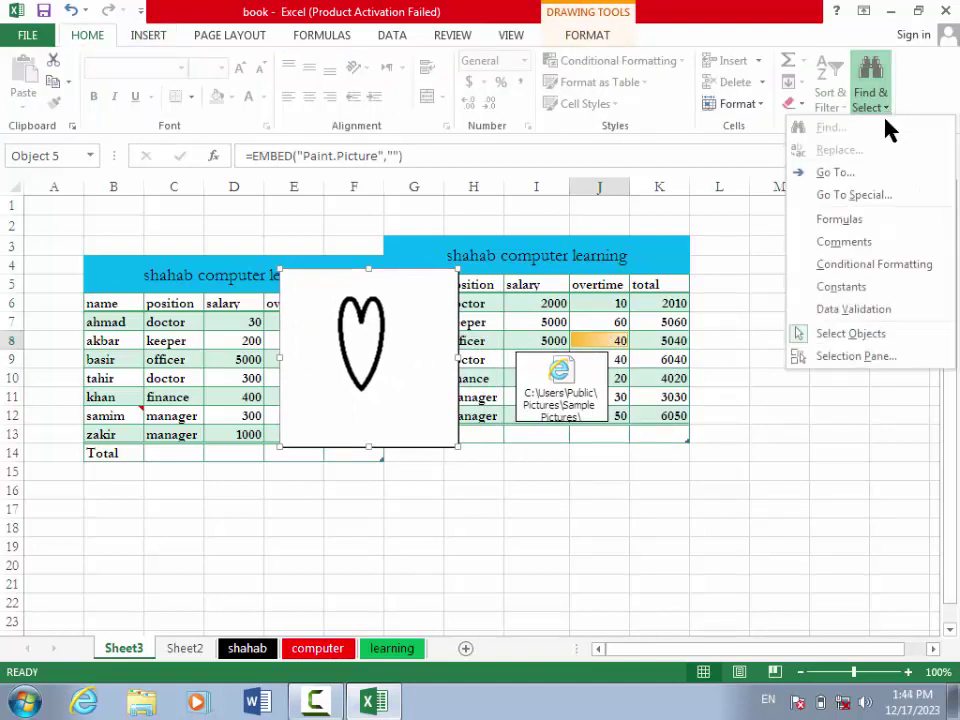
left_click(864, 336)
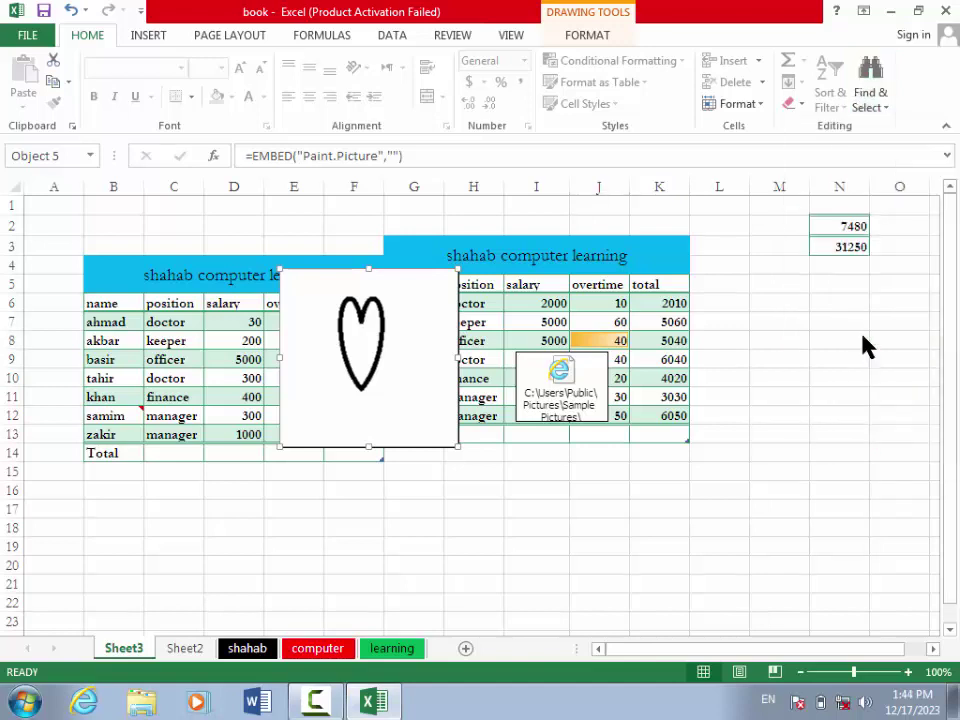
Step: Delete the heart bitmap from the sheet and undo the deletion
key("Delete")
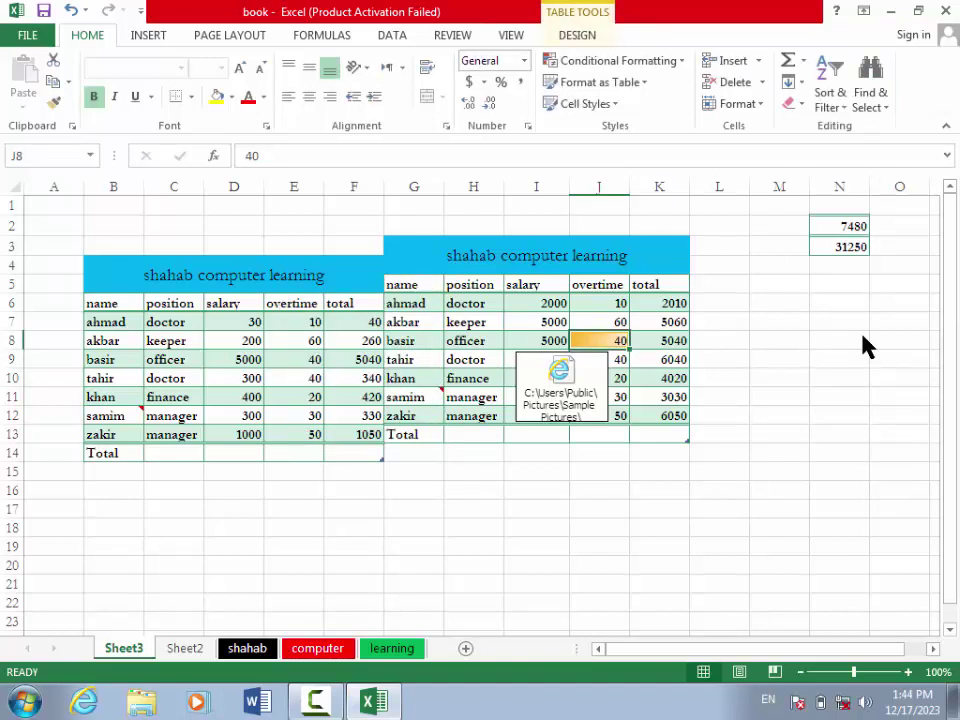
key("ctrl+z")
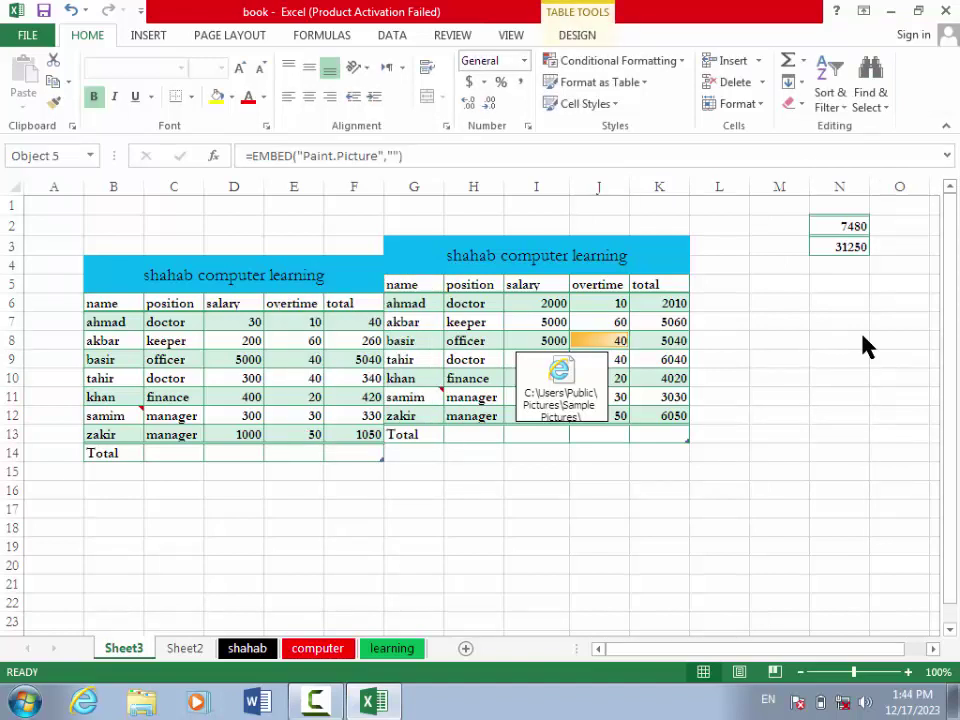
Step: Open the Selection Pane, hide all the objects on the sheet and show them all again
left_click(873, 107)
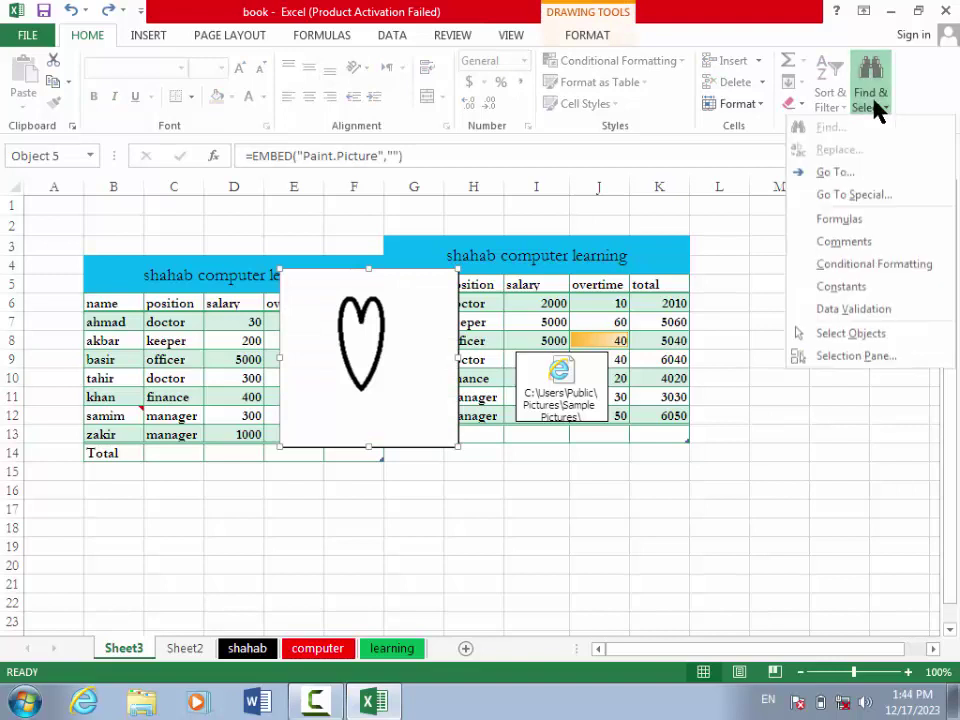
left_click(865, 357)
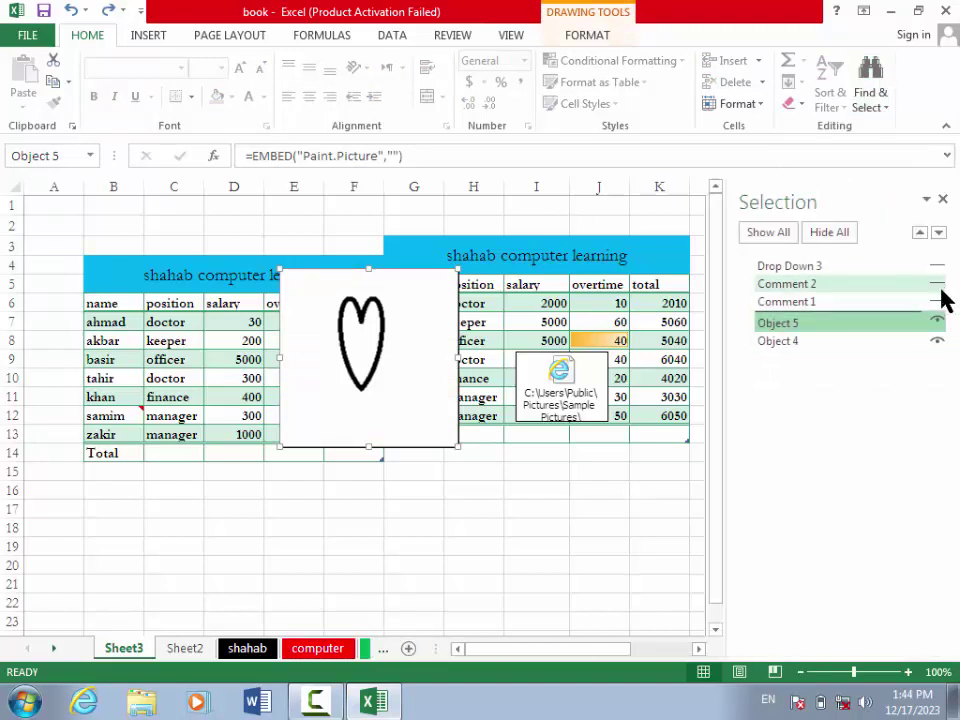
left_click(822, 235)
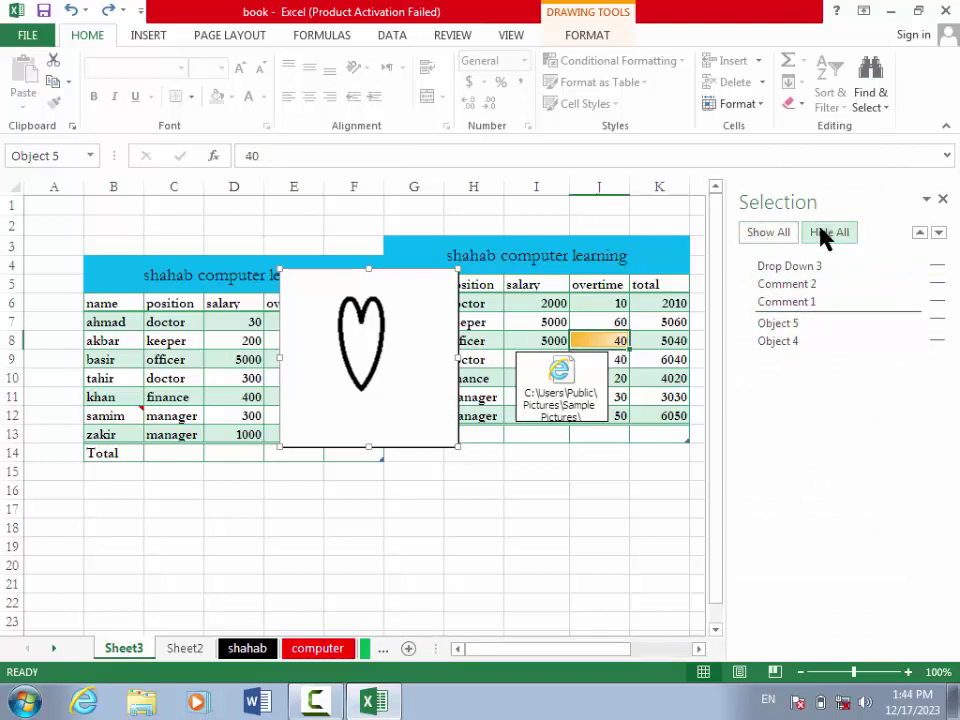
left_click(786, 240)
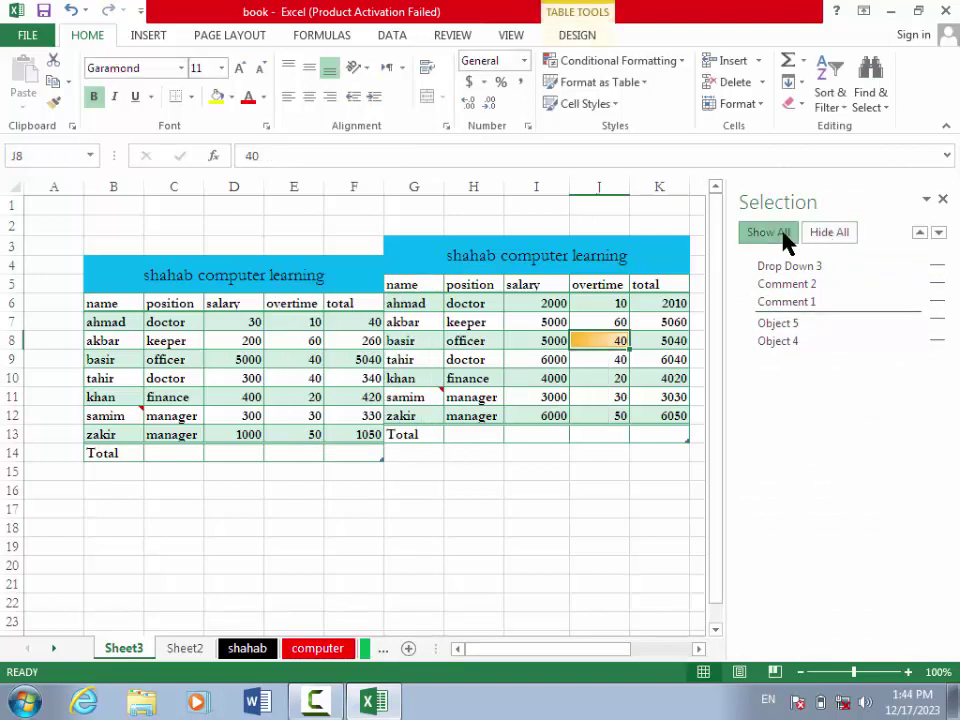